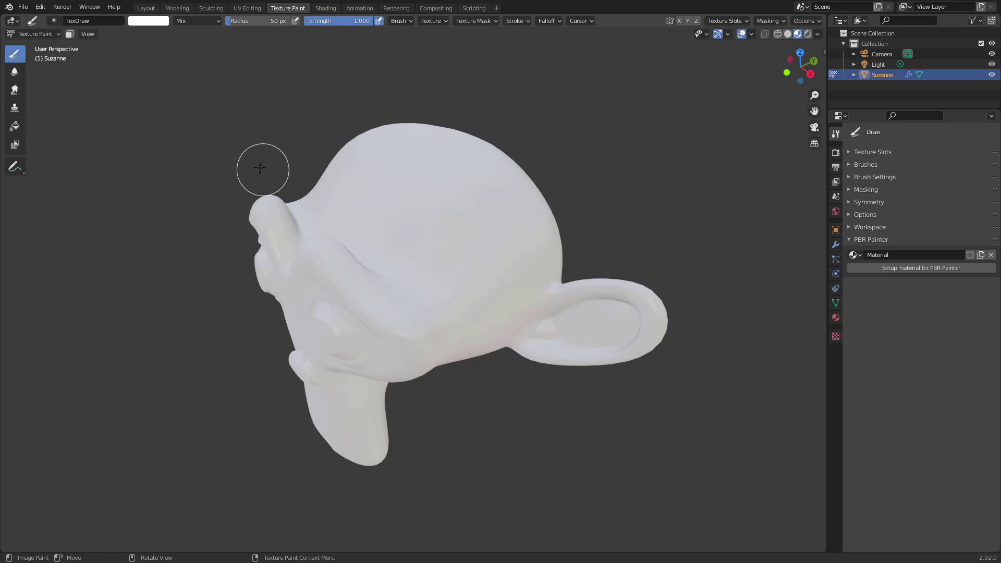
# Open the Edit menu in Blender's top bar
pyautogui.click(40, 7)
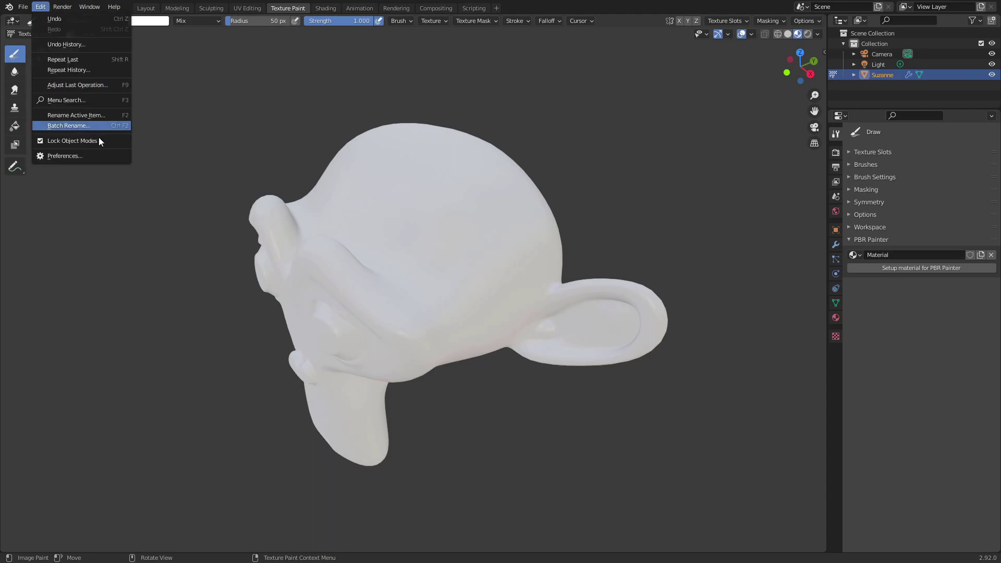
# Check in Preferences that the 'pbr' add-on PBR Painter 2.1.0 is enabled, then close Preferences
pyautogui.click(74, 155)
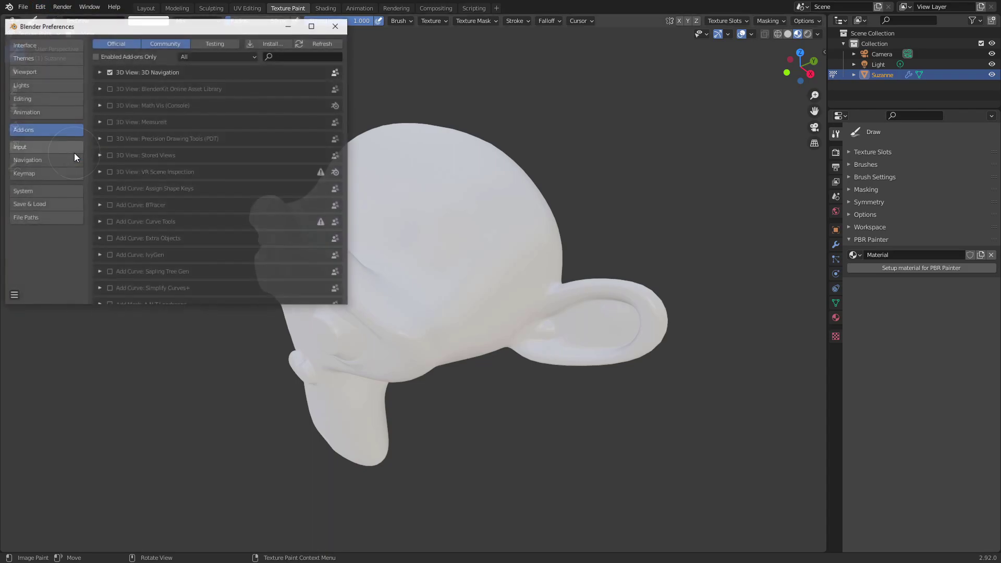
pyautogui.click(283, 58)
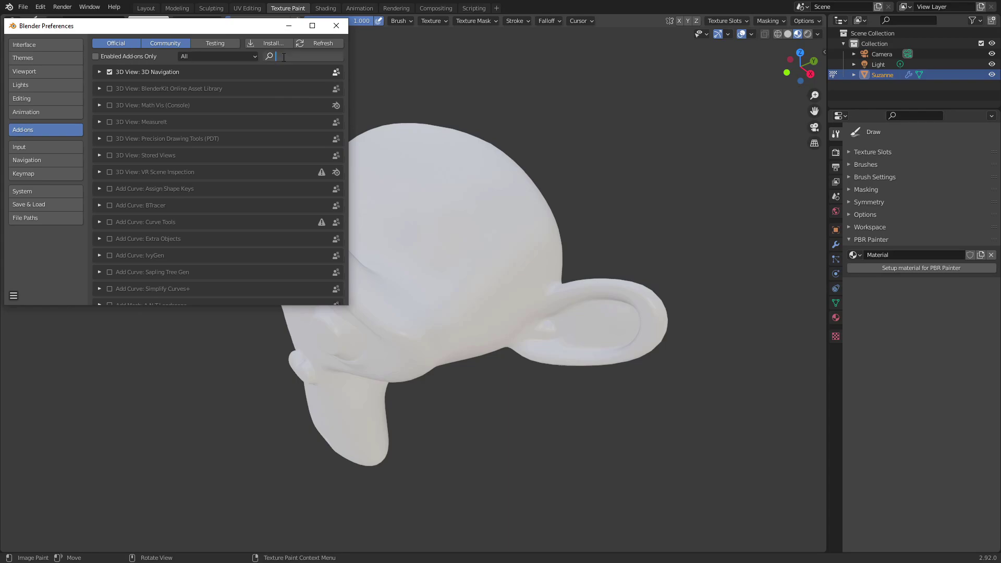
pyautogui.write('pbr')
pyautogui.press('Return')
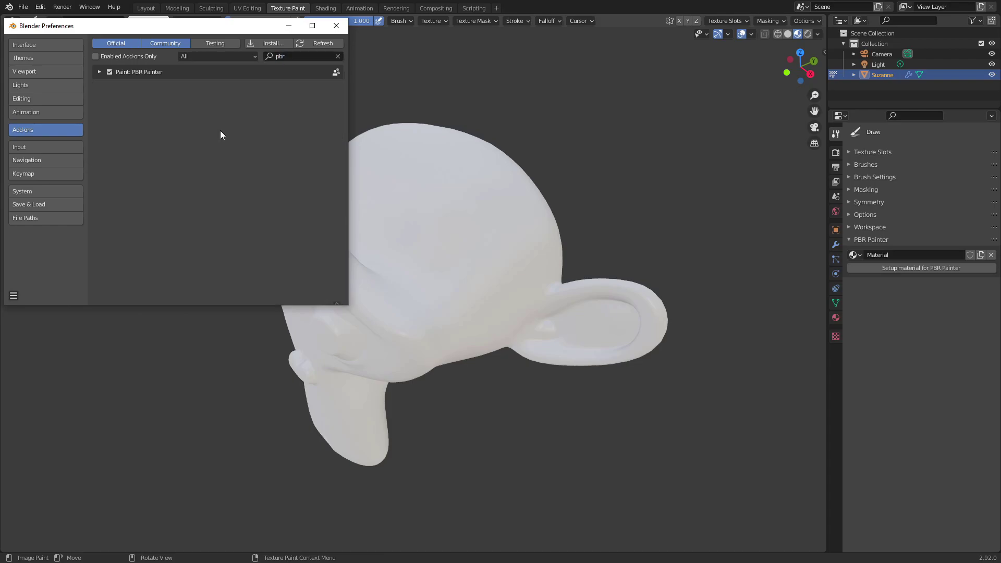
pyautogui.click(99, 72)
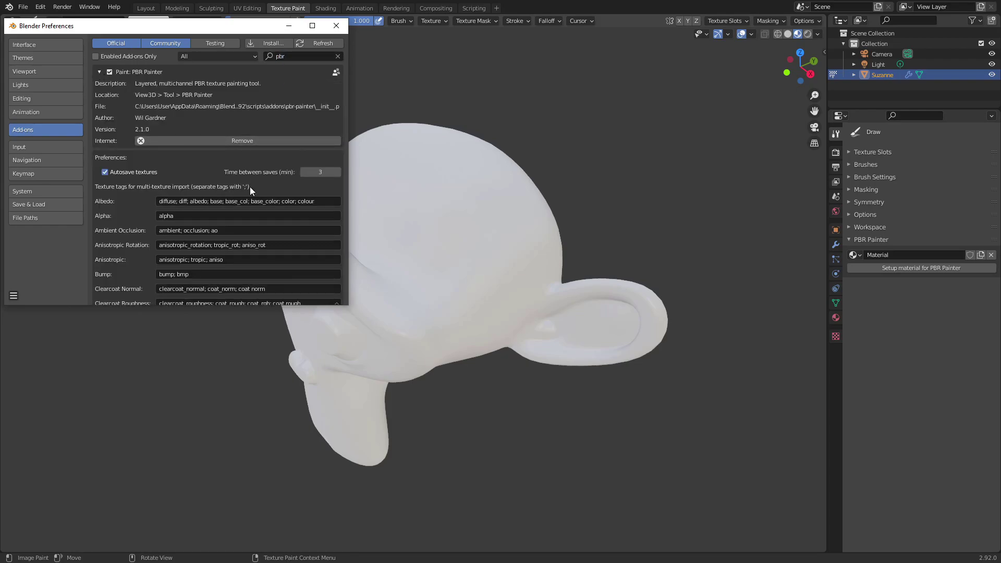
pyautogui.scroll(-5, 200, 208)
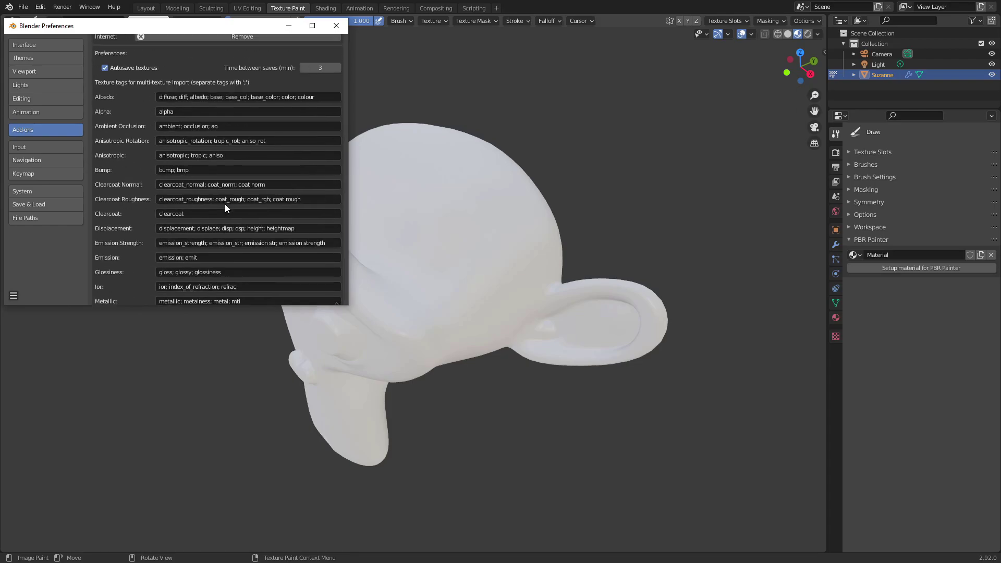
pyautogui.scroll(5, 224, 204)
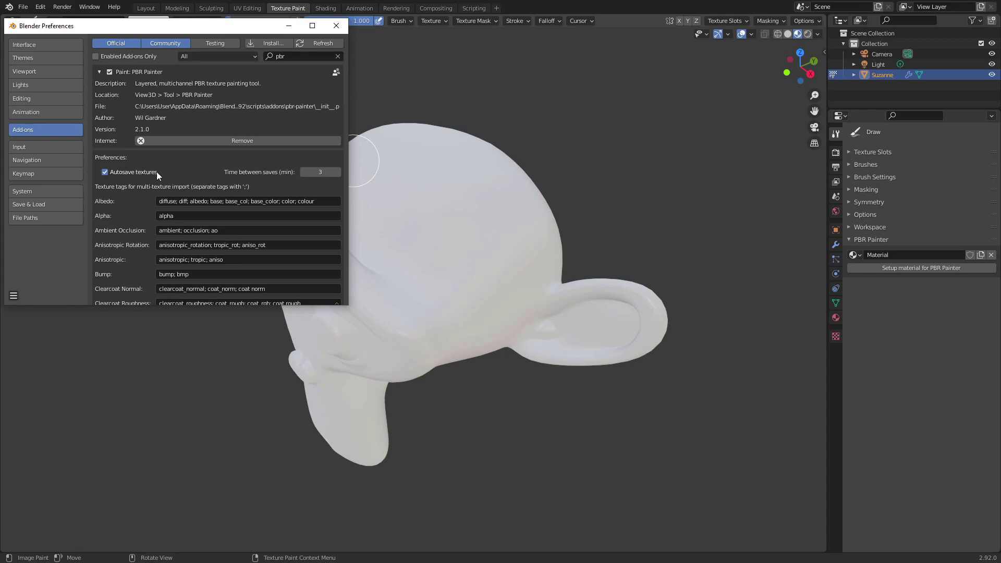
pyautogui.click(336, 25)
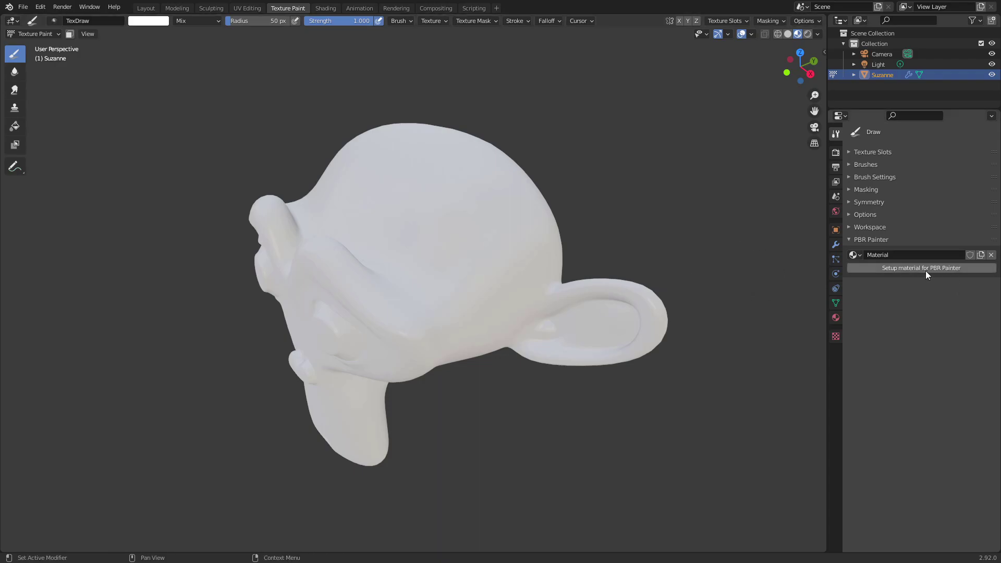
# Run Setup material for PBR Painter and open the material browse dropdown
pyautogui.click(891, 272)
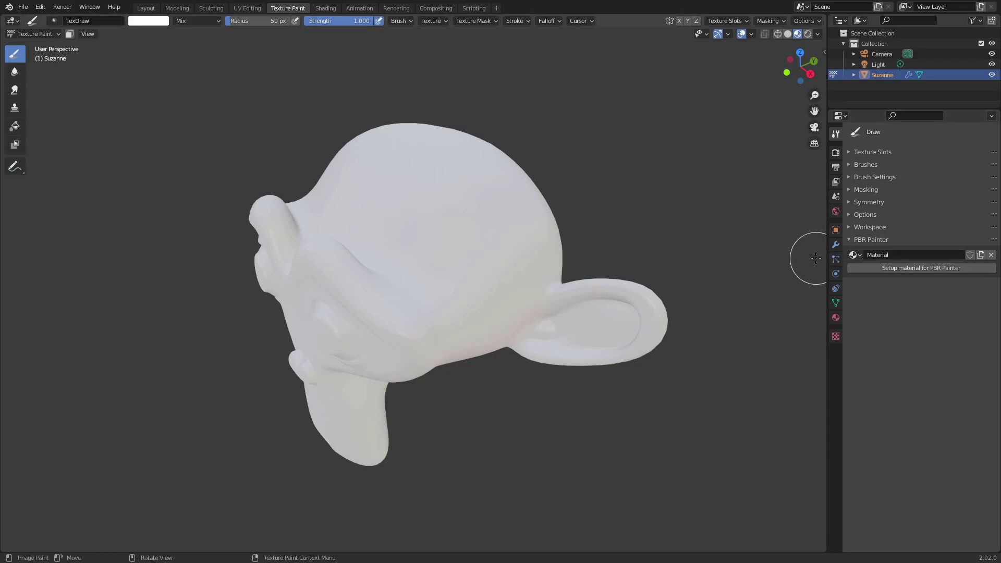
pyautogui.click(874, 264)
# Assign My PBR Painter Material to Suzanne and inspect its shader nodes in the Shading view
pyautogui.click(878, 281)
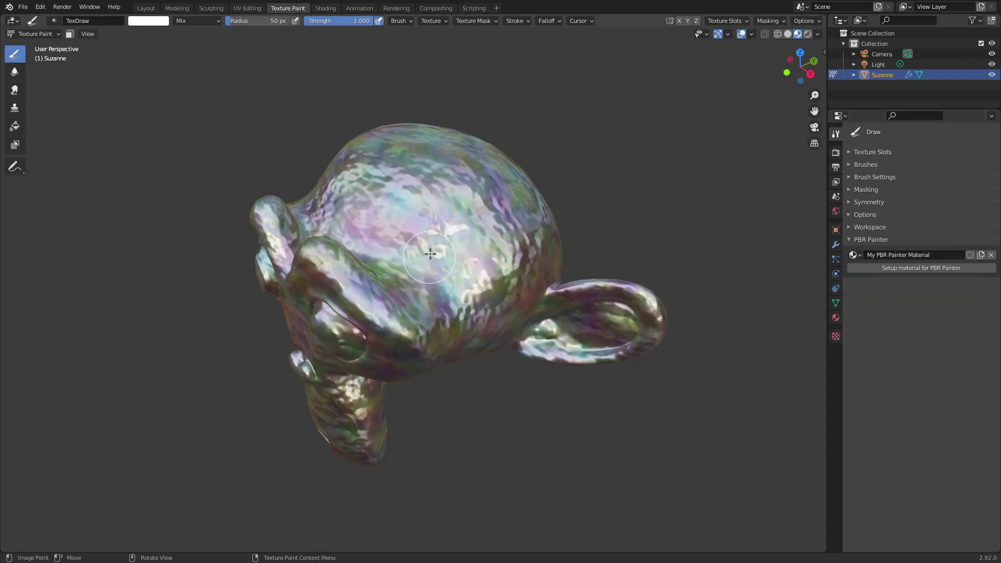
pyautogui.click(326, 8)
pyautogui.moveTo(449, 426)
pyautogui.mouseDown(button='middle')
pyautogui.moveTo(402, 368)
pyautogui.moveTo(430, 404)
pyautogui.mouseUp(button='middle')
pyautogui.scroll(-2, 402, 368)
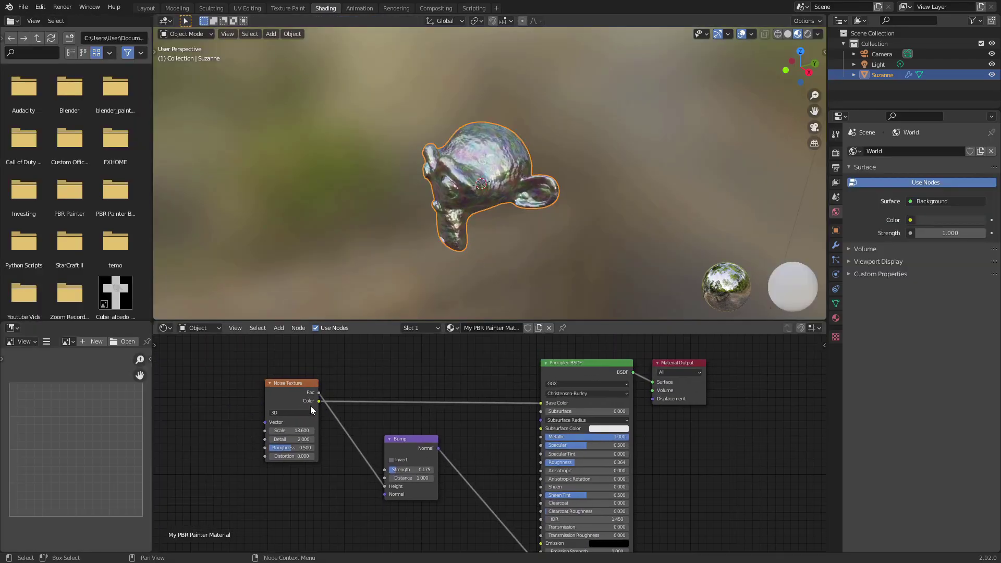
pyautogui.moveTo(562, 404); pyautogui.dragTo(532, 368, button='middle')
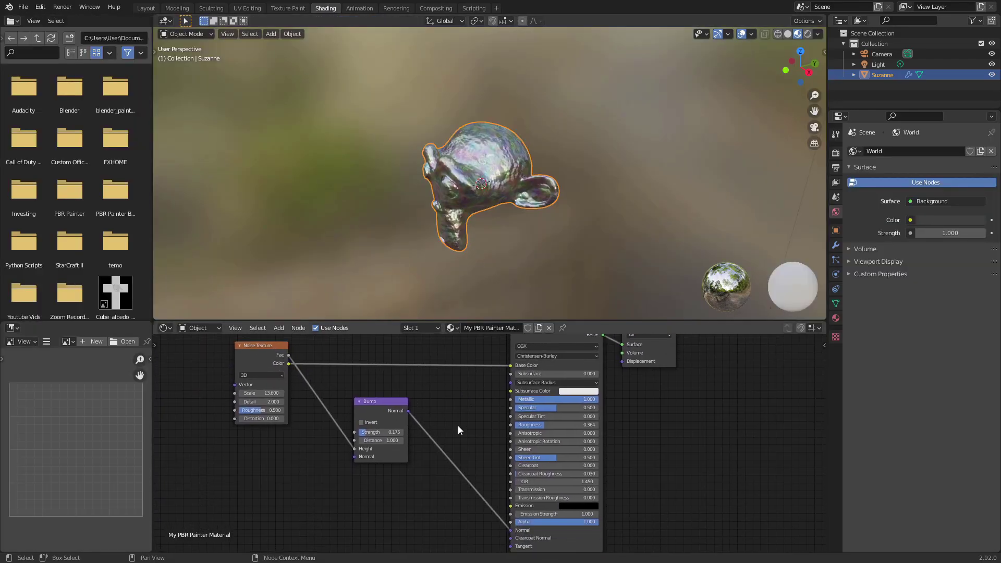
pyautogui.moveTo(405, 406); pyautogui.dragTo(395, 398, button='middle')
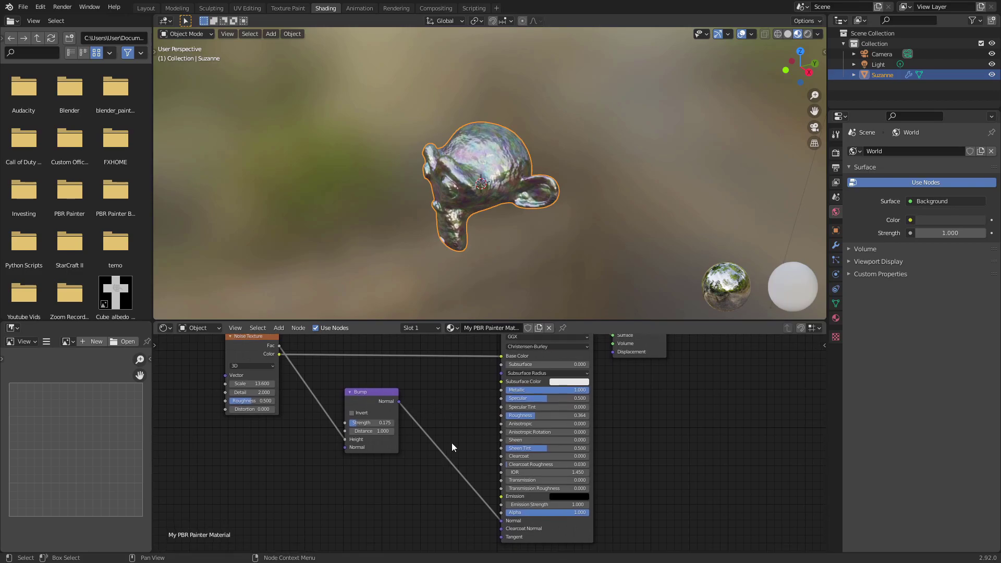
pyautogui.moveTo(451, 443); pyautogui.dragTo(431, 457, button='middle')
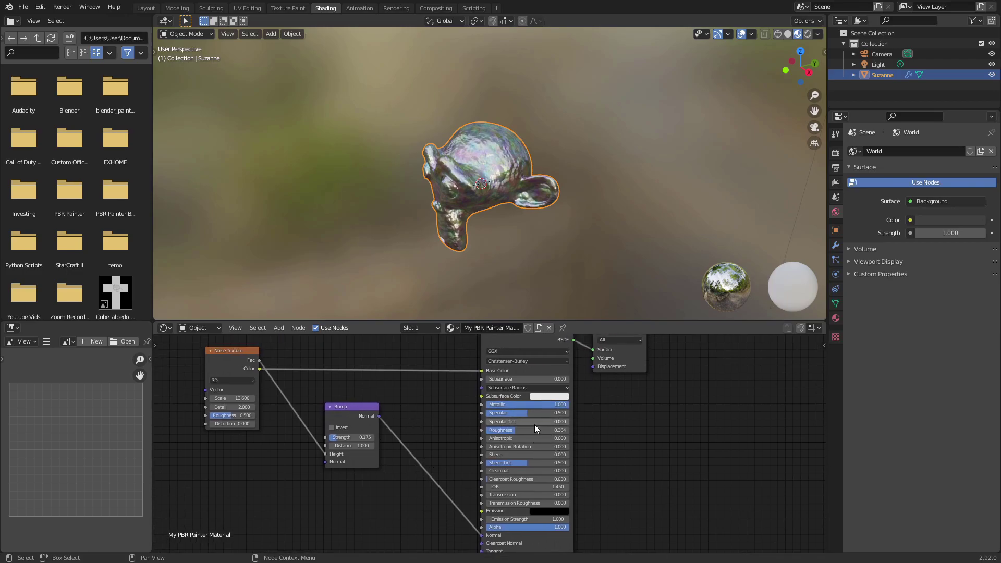
# Recentre the Shading view on the Noise Texture, Bump and Principled BSDF nodes
pyautogui.click(287, 7)
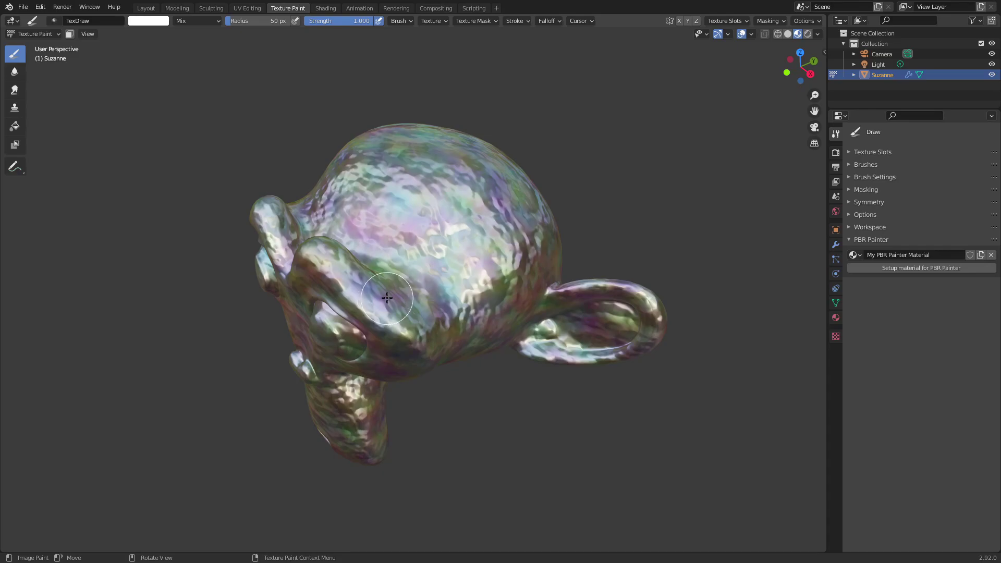
pyautogui.click(324, 9)
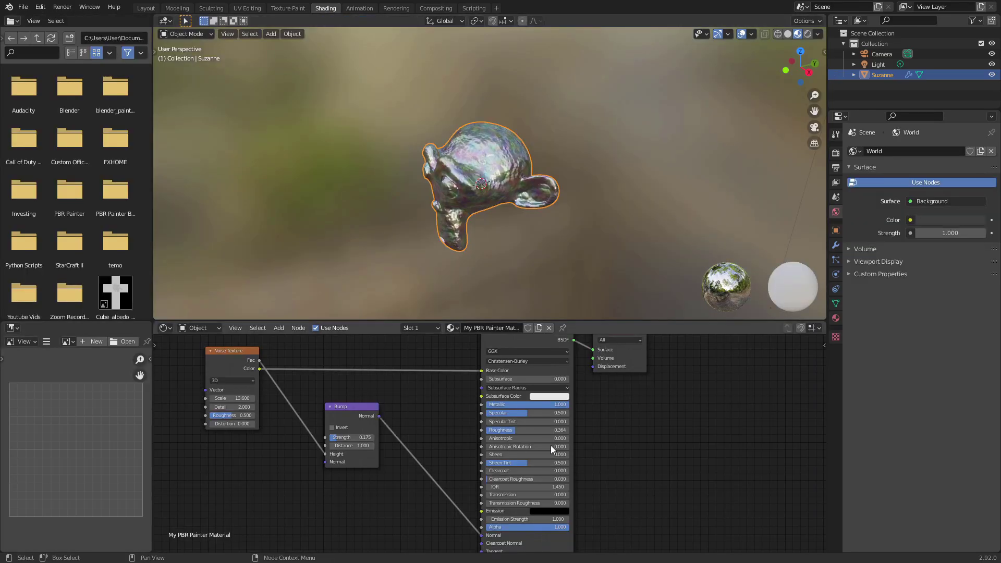
pyautogui.moveTo(439, 394); pyautogui.dragTo(450, 441, button='middle')
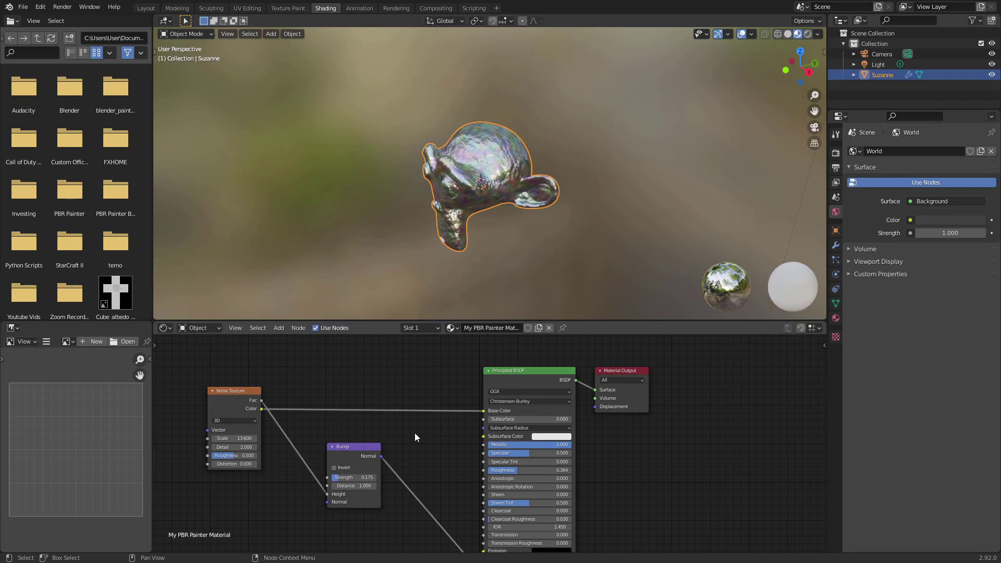
pyautogui.moveTo(440, 468); pyautogui.dragTo(445, 432, button='middle')
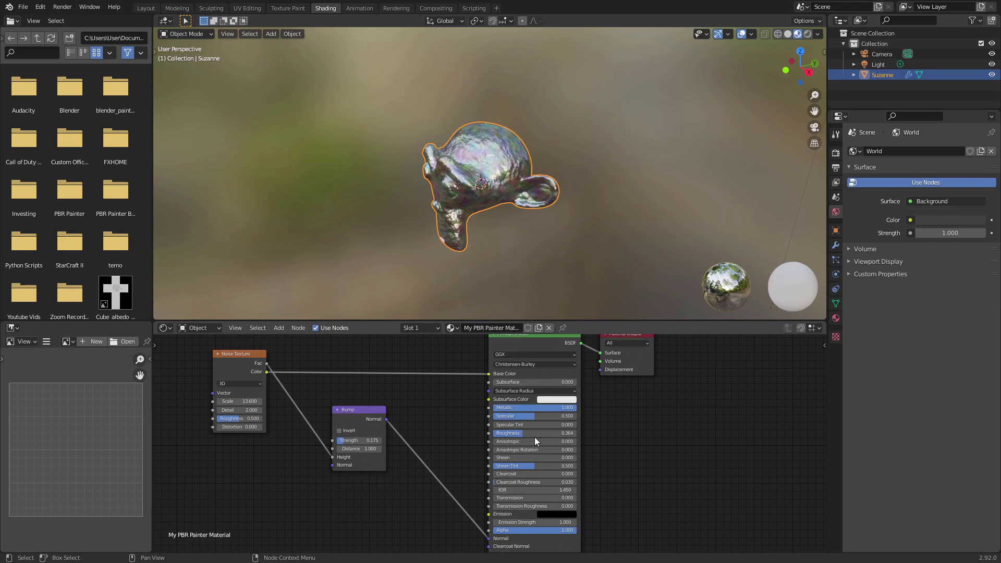
# Back in Texture Paint, dismiss the setup dialog and assign the plain '0 Material' to Suzanne
pyautogui.click(286, 8)
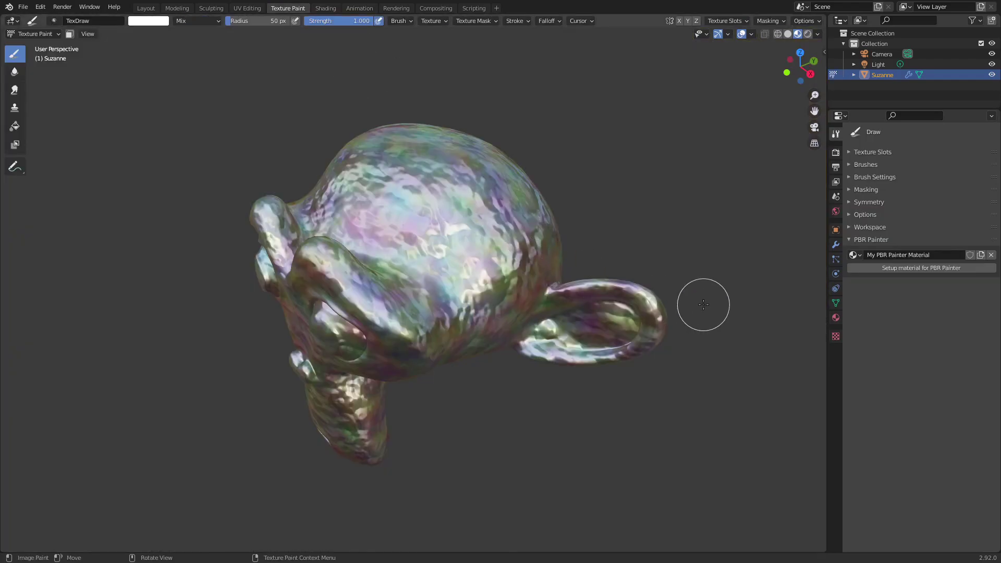
pyautogui.click(889, 266)
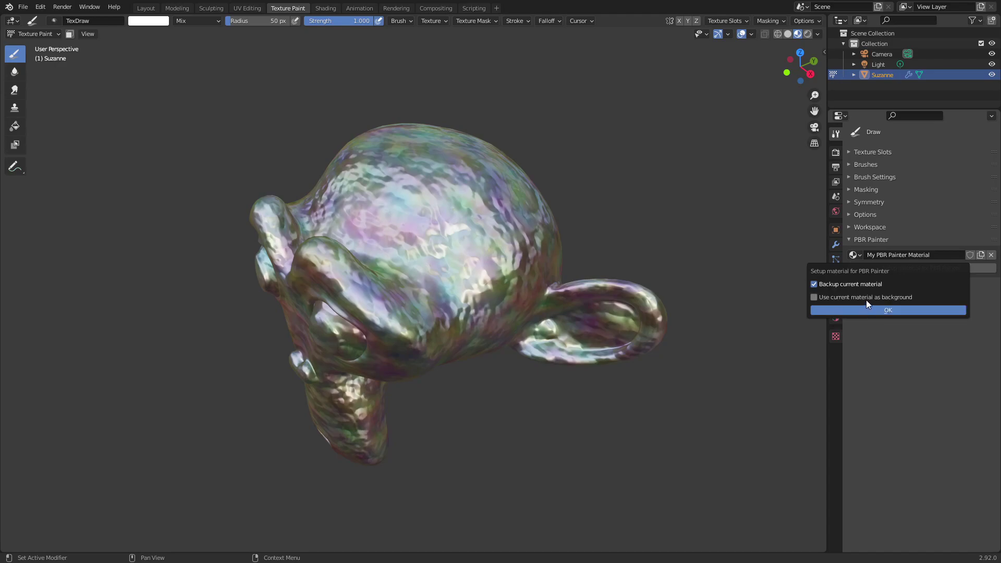
pyautogui.click(855, 254)
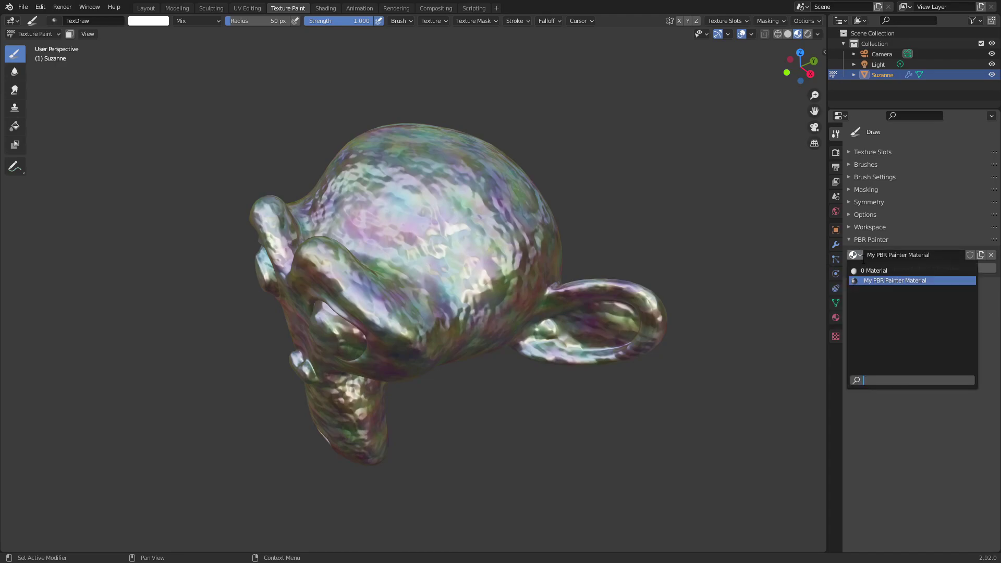
pyautogui.click(869, 272)
pyautogui.click(874, 268)
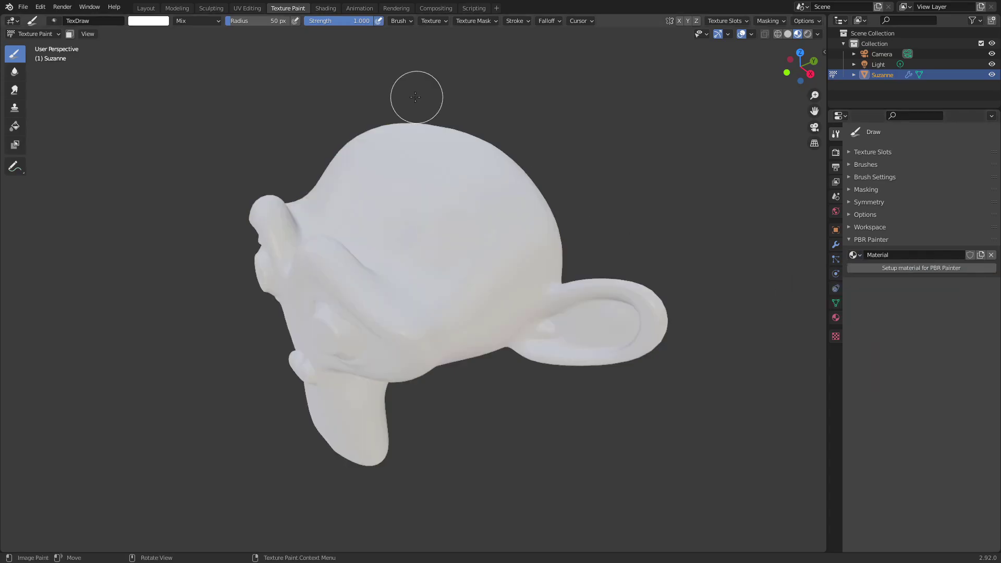
# Reassign My PBR Painter Material and set it up with Use current material as background ticked
pyautogui.click(325, 8)
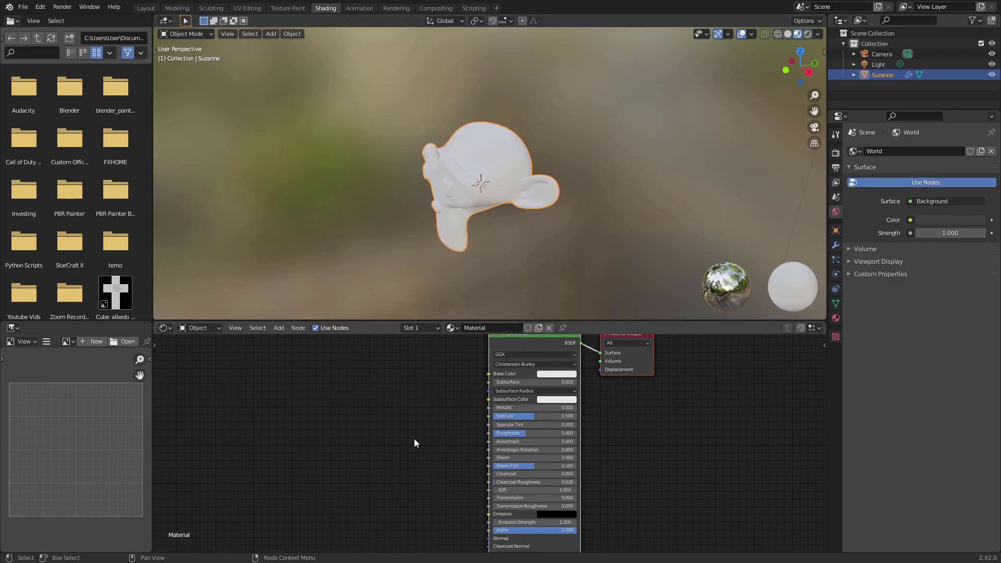
pyautogui.click(293, 8)
pyautogui.click(853, 254)
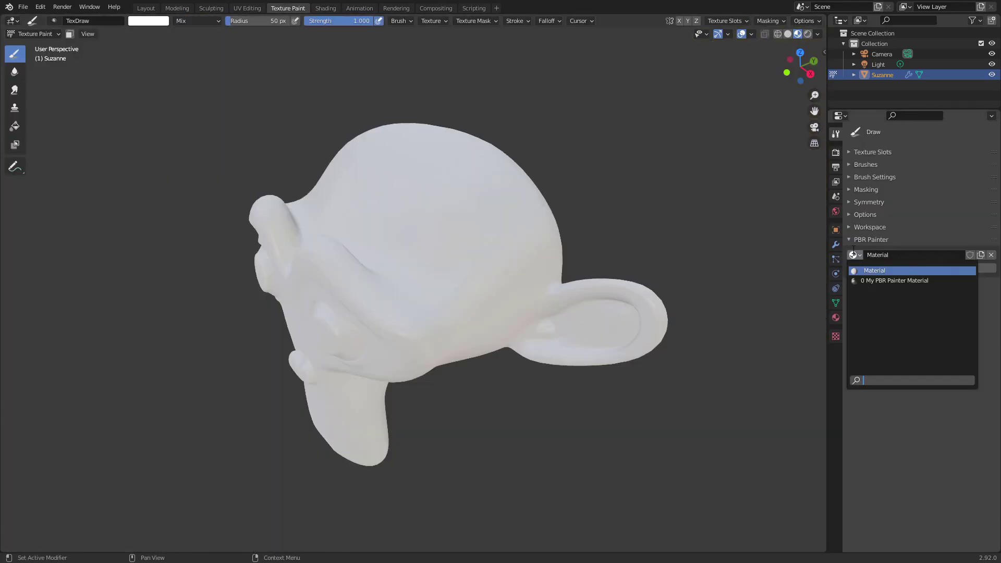
pyautogui.click(895, 281)
pyautogui.click(888, 269)
pyautogui.click(815, 301)
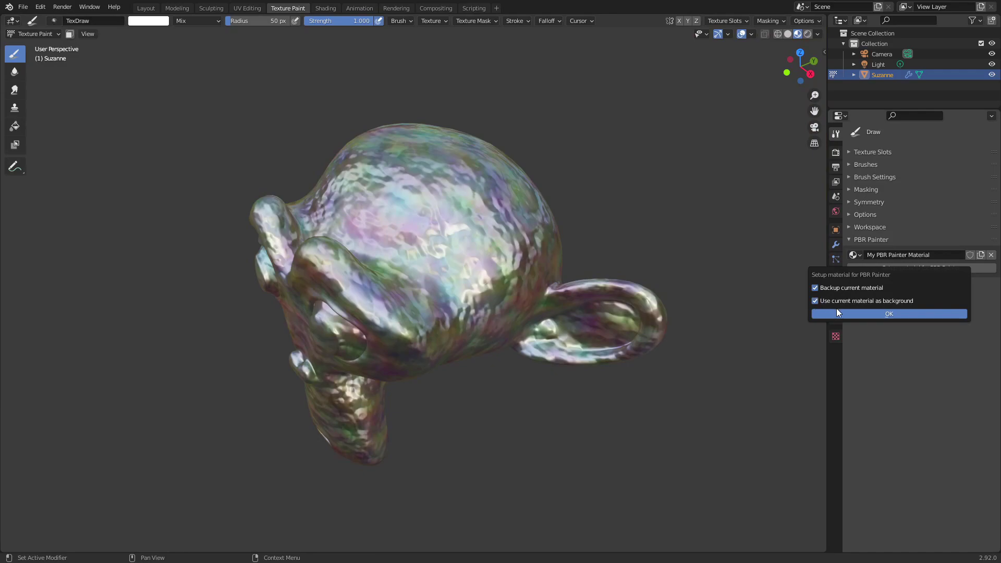
pyautogui.click(873, 315)
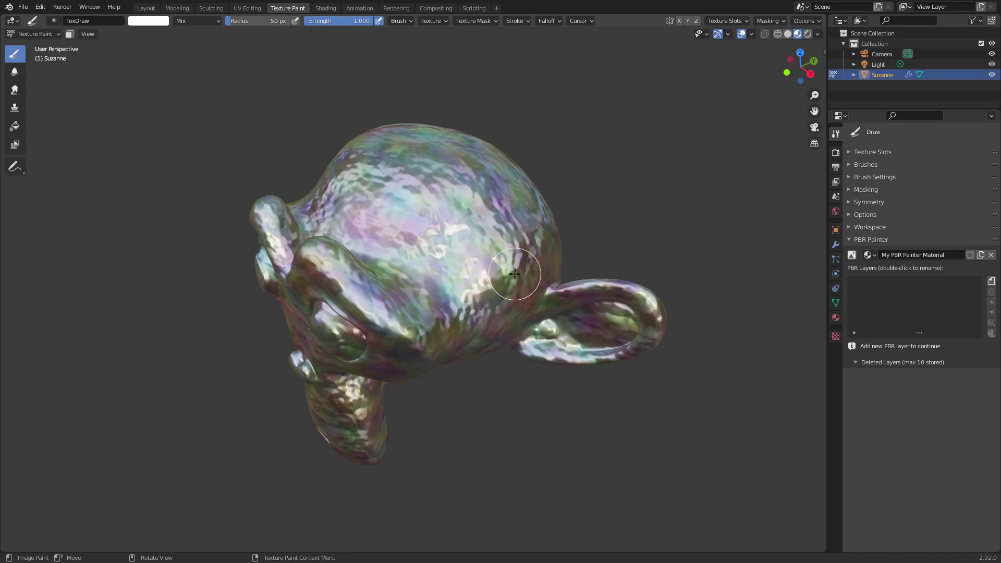
# Enter the Background Layer node group in Shading and frame its noise and bump nodes
pyautogui.click(325, 8)
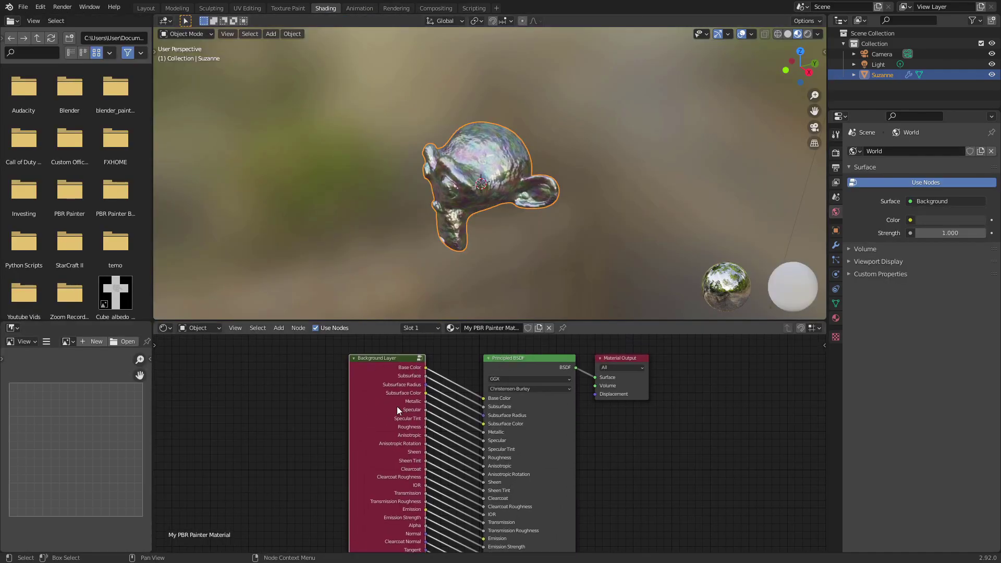
pyautogui.press('Tab')
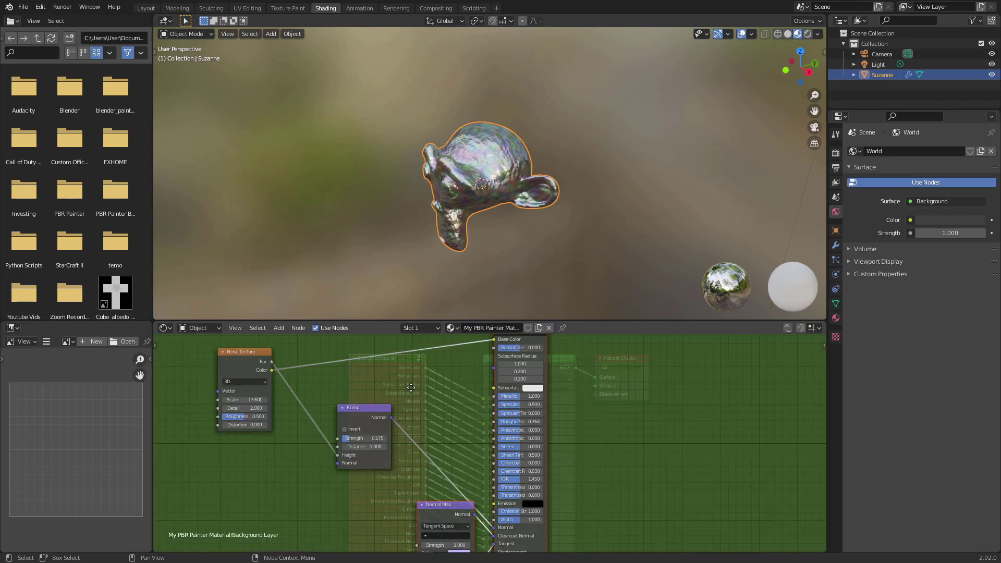
pyautogui.press('Home')
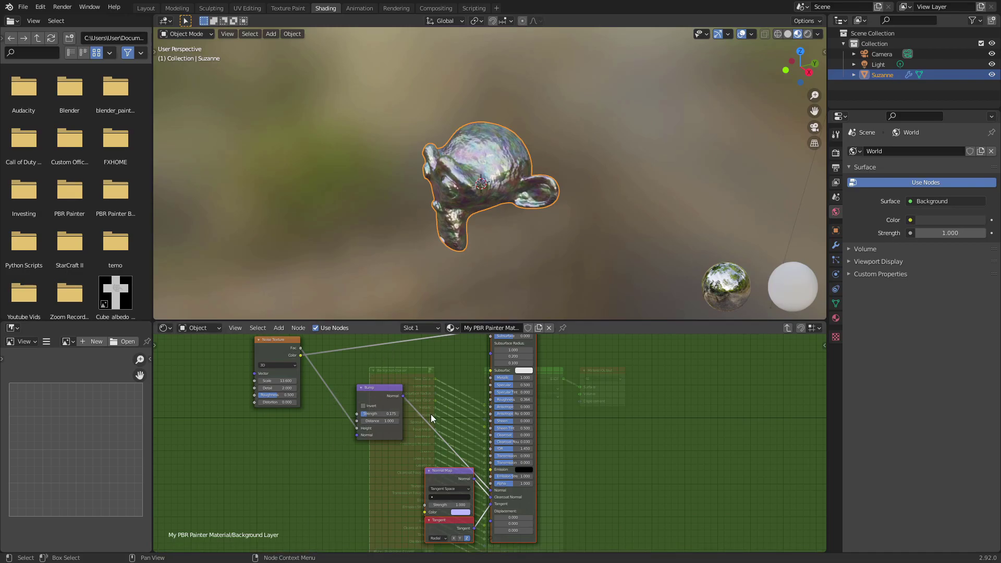
pyautogui.moveTo(424, 401); pyautogui.dragTo(436, 427, button='middle')
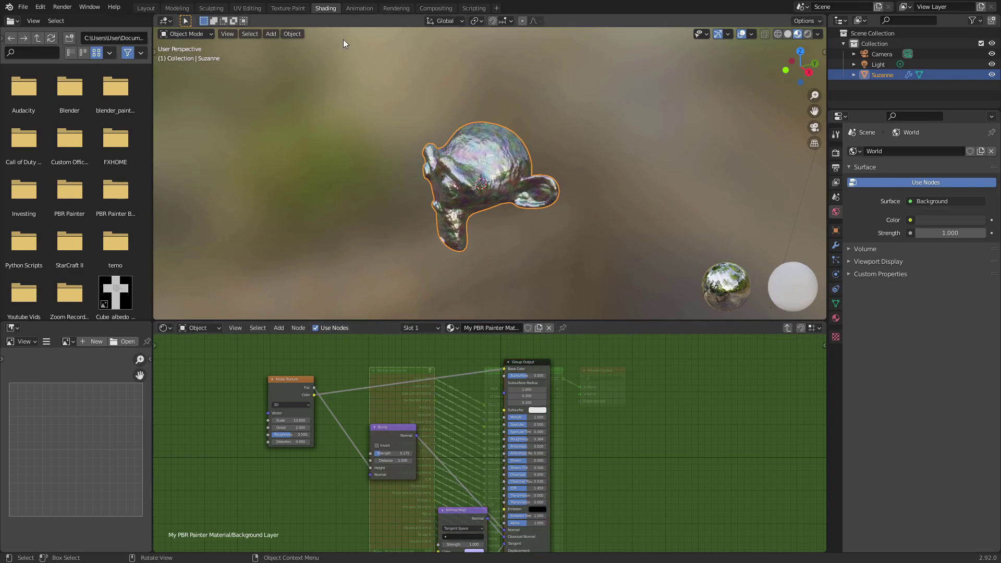
# Add a New Layer to My PBR Painter Material's PBR Layers list
pyautogui.click(299, 11)
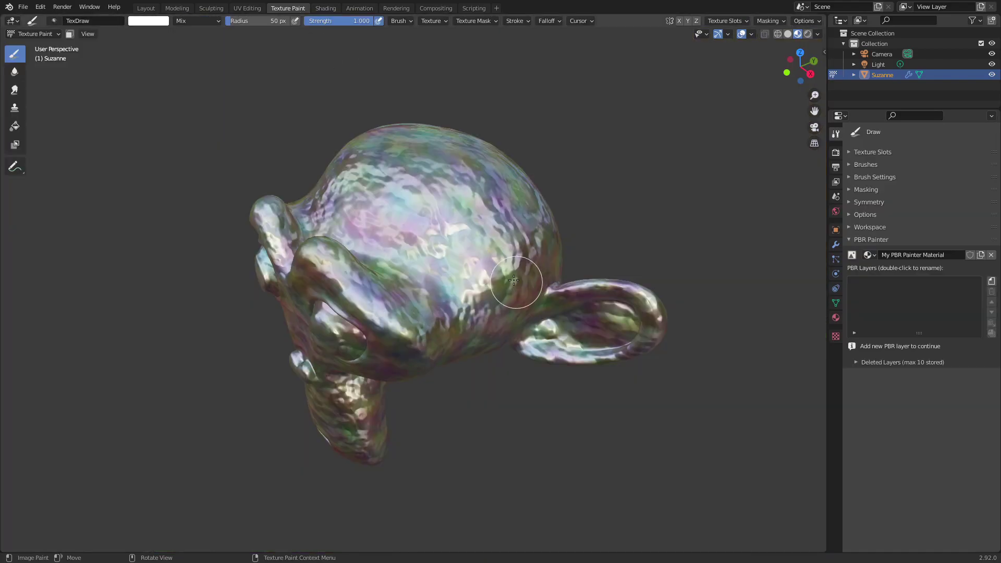
pyautogui.click(991, 281)
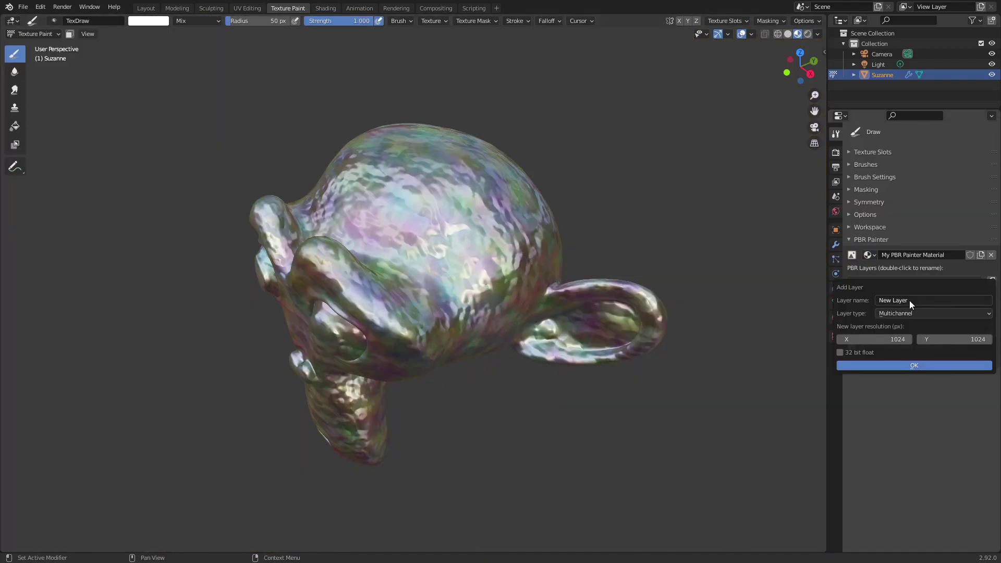
pyautogui.click(888, 369)
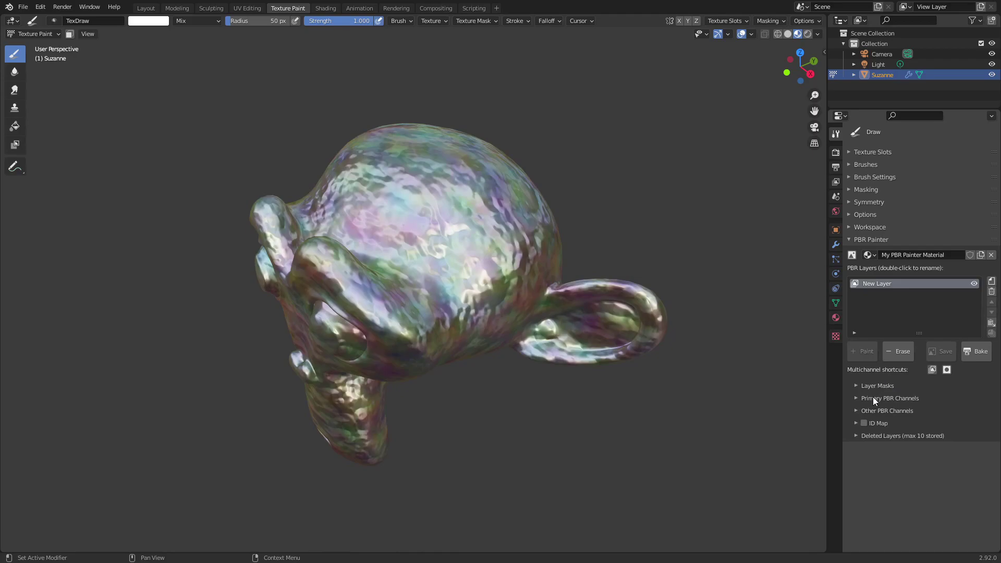
# Enable Albedo, paint a white test stroke on Suzanne's head, undo it, and disable Albedo
pyautogui.click(874, 397)
pyautogui.click(863, 412)
pyautogui.moveTo(495, 209)
pyautogui.mouseDown()
pyautogui.moveTo(420, 290)
pyautogui.moveTo(383, 171)
pyautogui.moveTo(545, 226)
pyautogui.moveTo(463, 269)
pyautogui.moveTo(391, 194)
pyautogui.mouseUp()
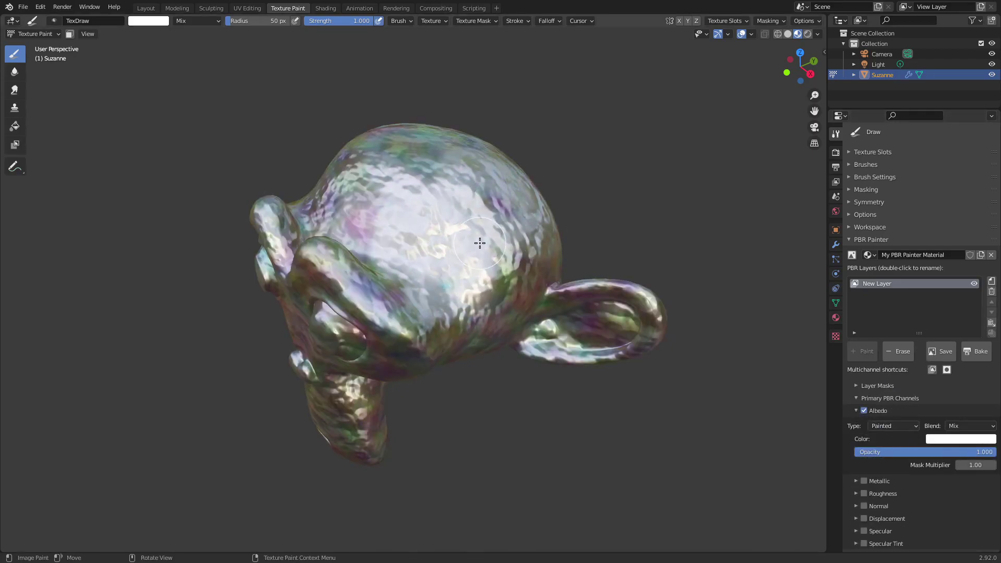
pyautogui.hotkey('ctrl', 'z')
pyautogui.click(867, 411)
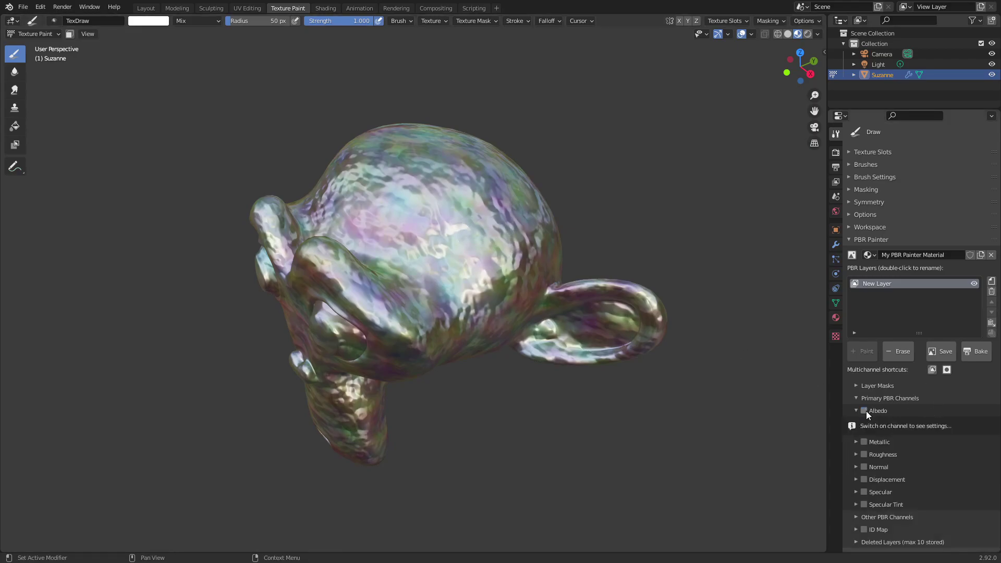
pyautogui.click(856, 399)
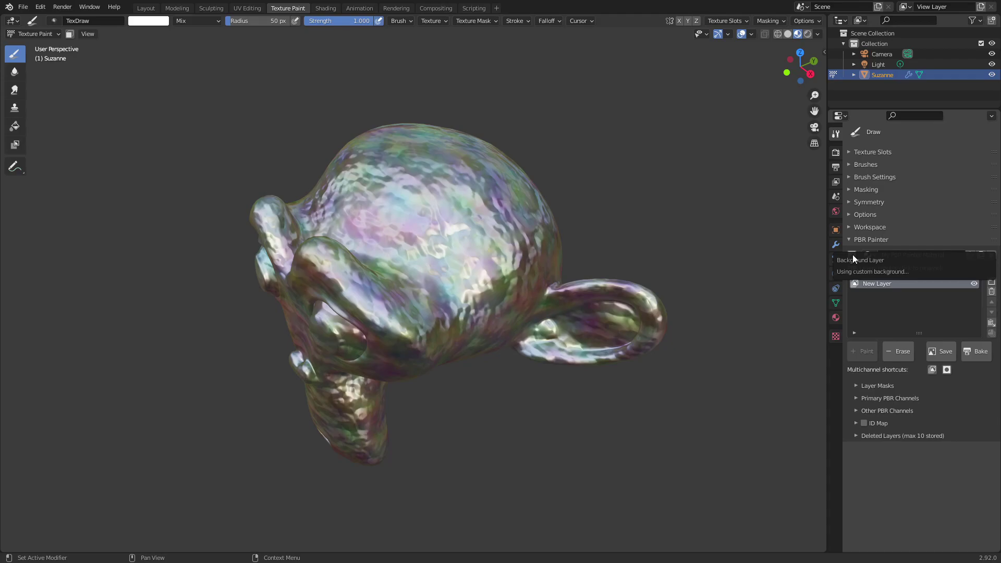
# Lower the Noise Texture scale to 12, then assign the plain Material to Suzanne
pyautogui.click(325, 8)
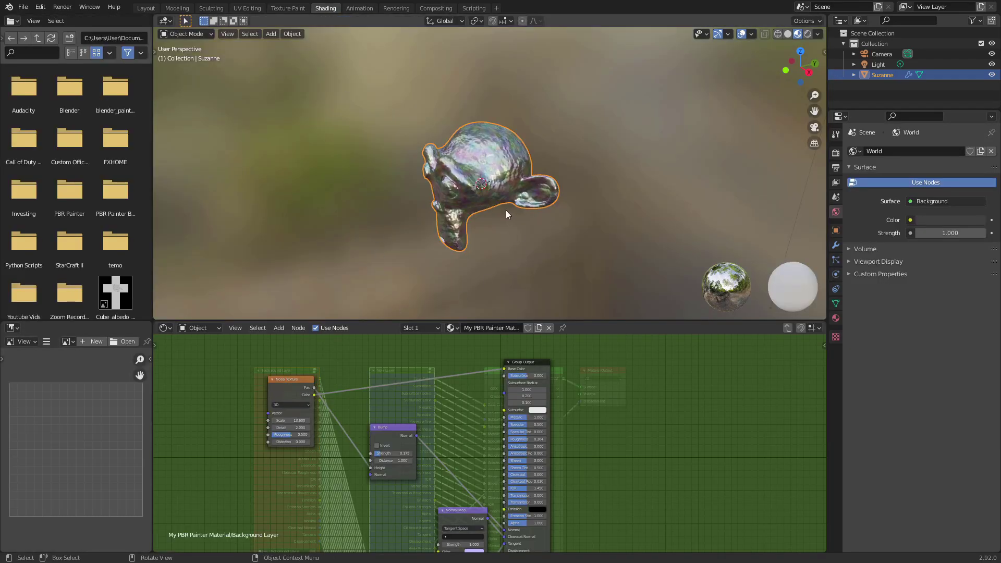
pyautogui.moveTo(292, 421); pyautogui.dragTo(273, 420)
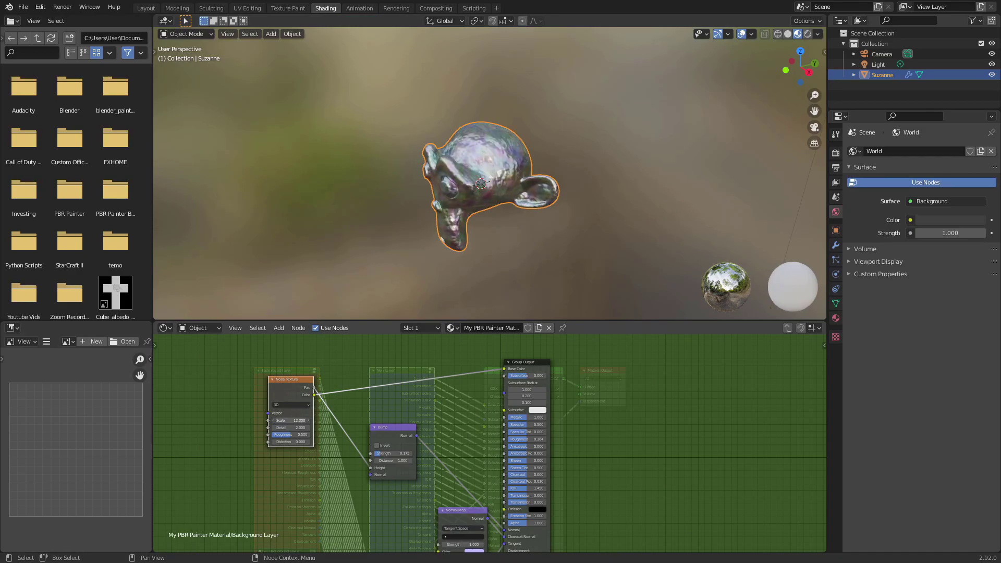
pyautogui.click(293, 10)
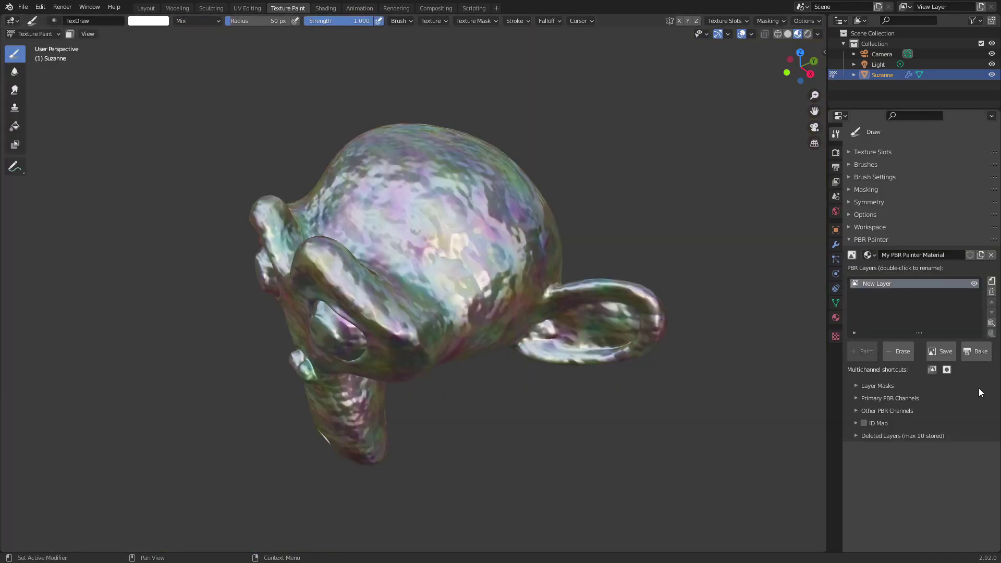
pyautogui.click(868, 255)
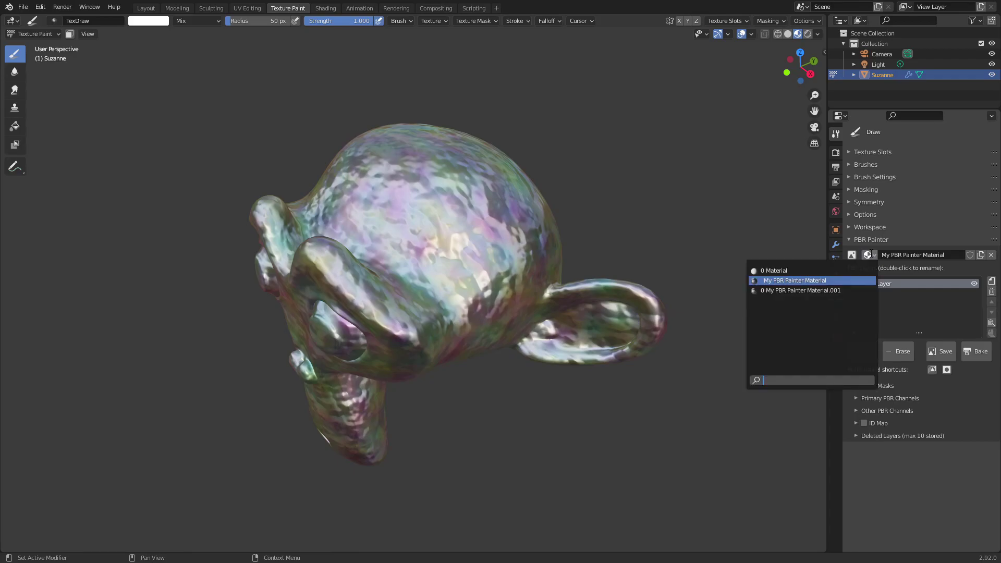
pyautogui.click(772, 270)
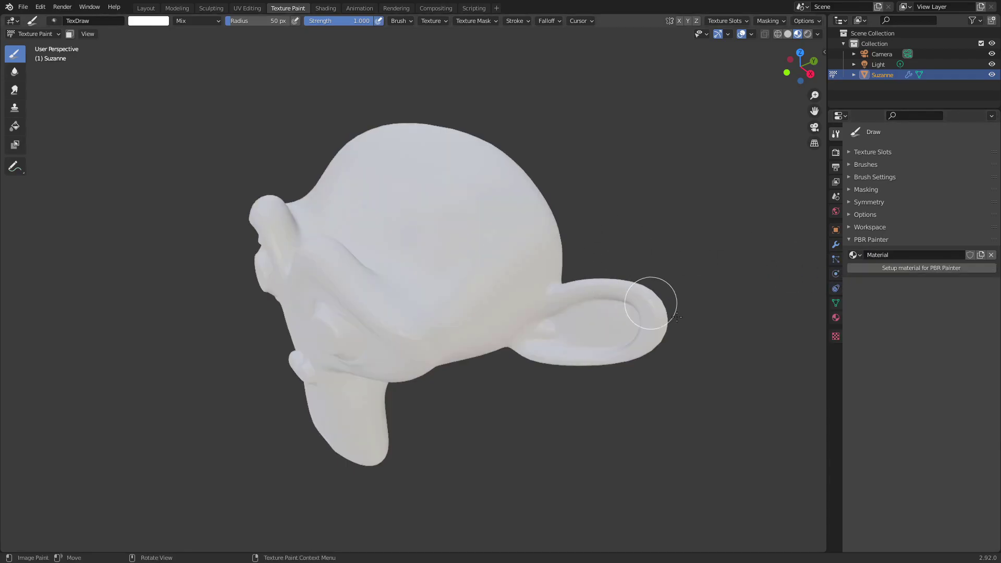
# Set up the plain Material for PBR Painter with Backup current material turned off
pyautogui.click(897, 268)
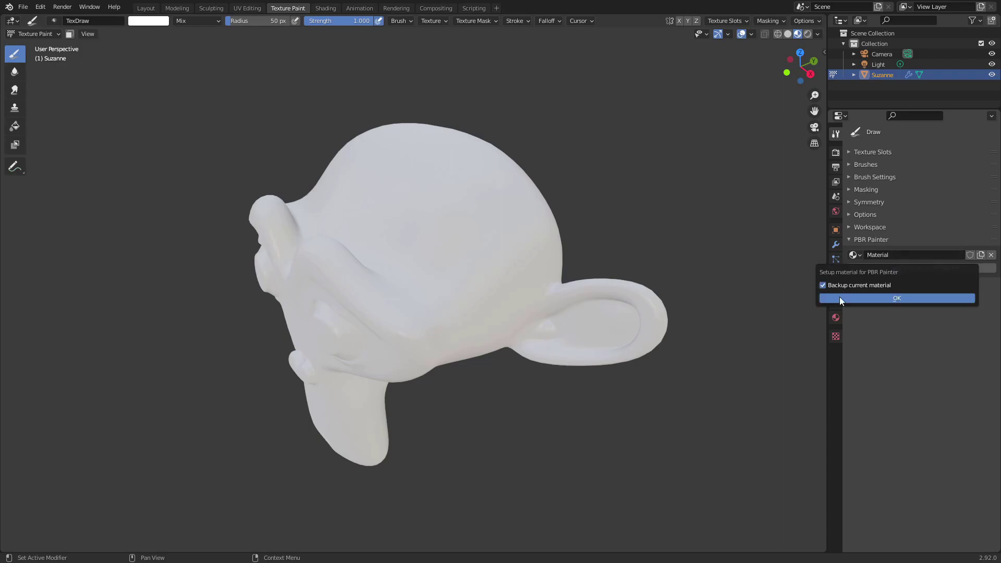
pyautogui.click(827, 288)
pyautogui.click(856, 296)
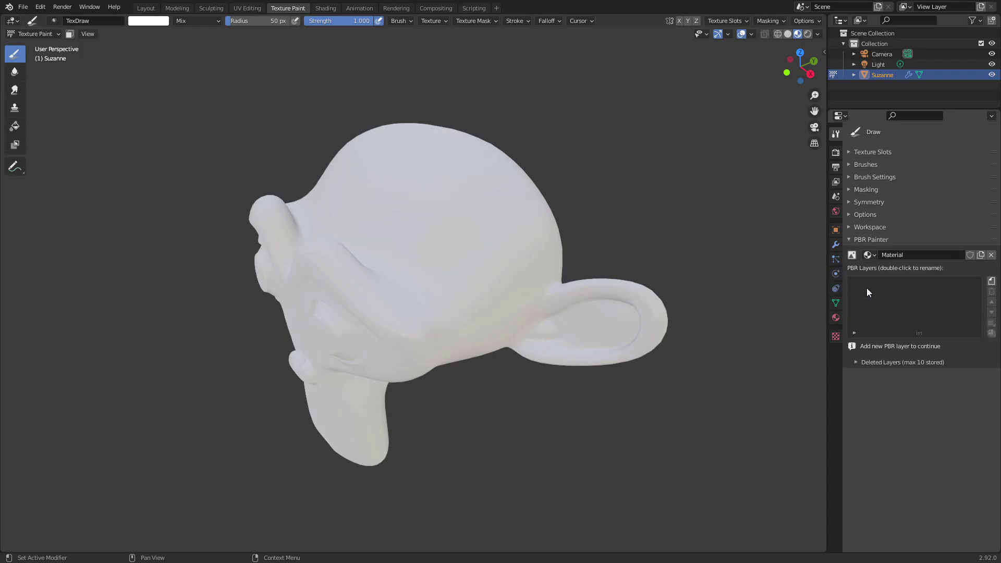
# Try a blue Background Layer base colour, then reset it to near-white
pyautogui.click(854, 254)
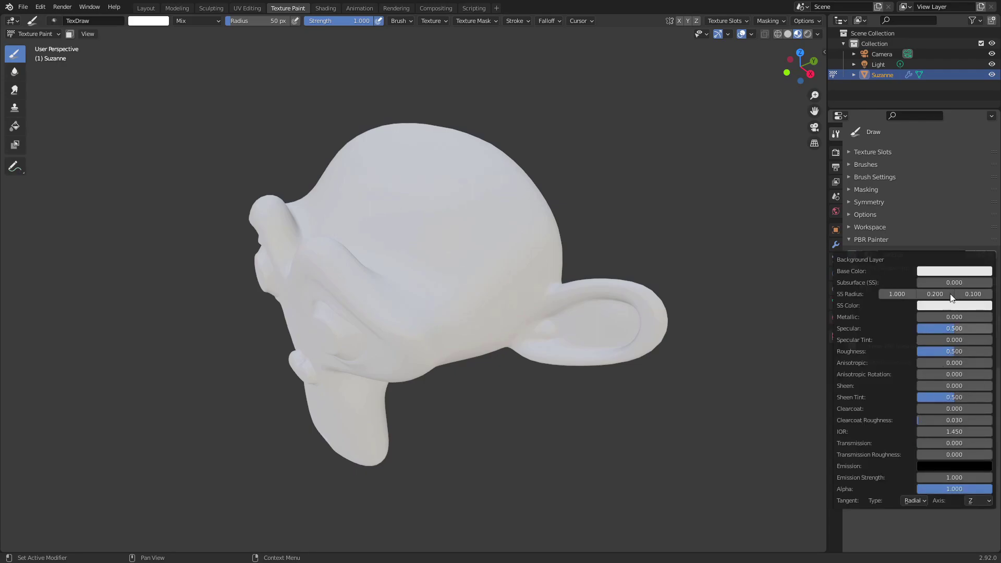
pyautogui.click(851, 254)
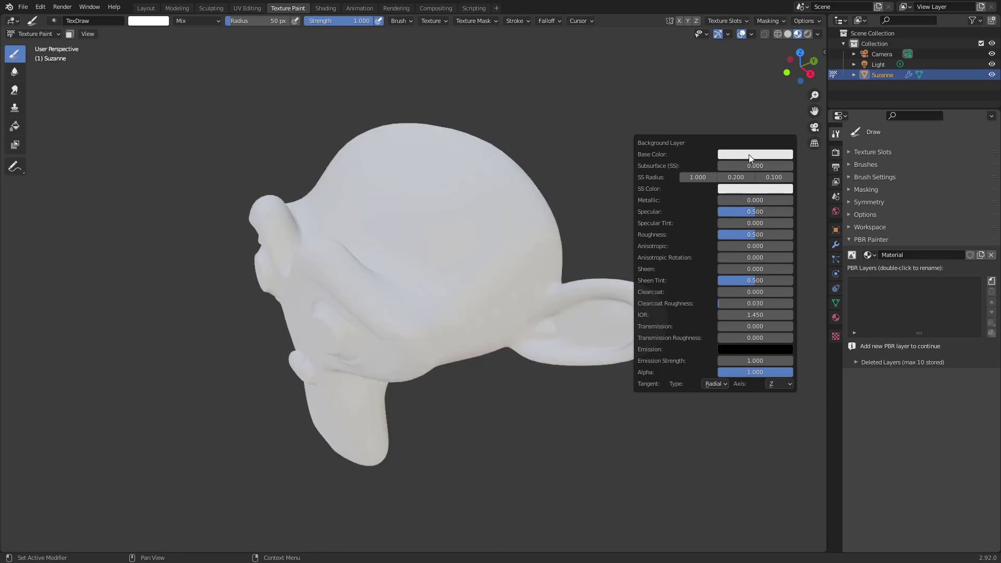
pyautogui.click(766, 155)
pyautogui.moveTo(775, 161); pyautogui.dragTo(792, 182)
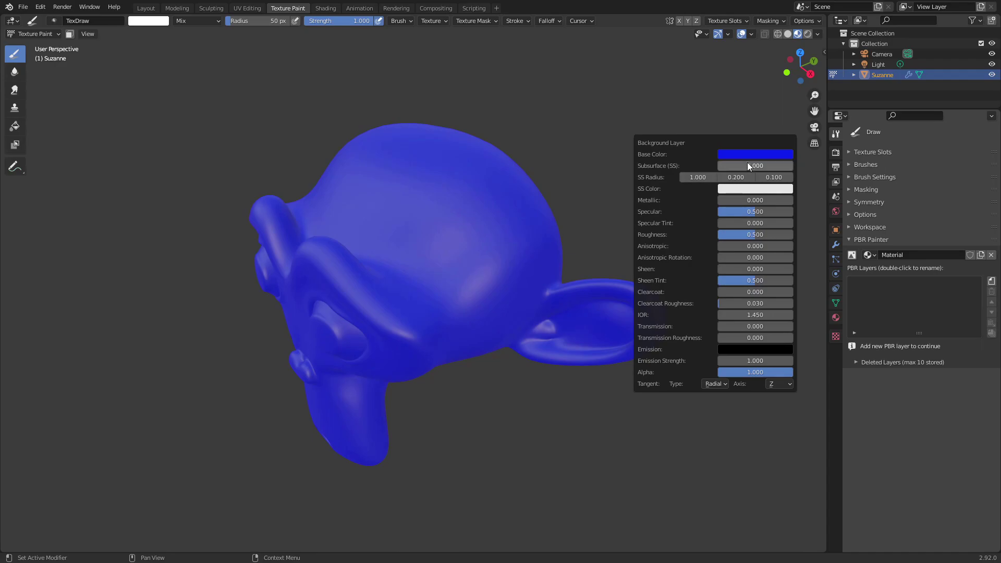
pyautogui.click(853, 255)
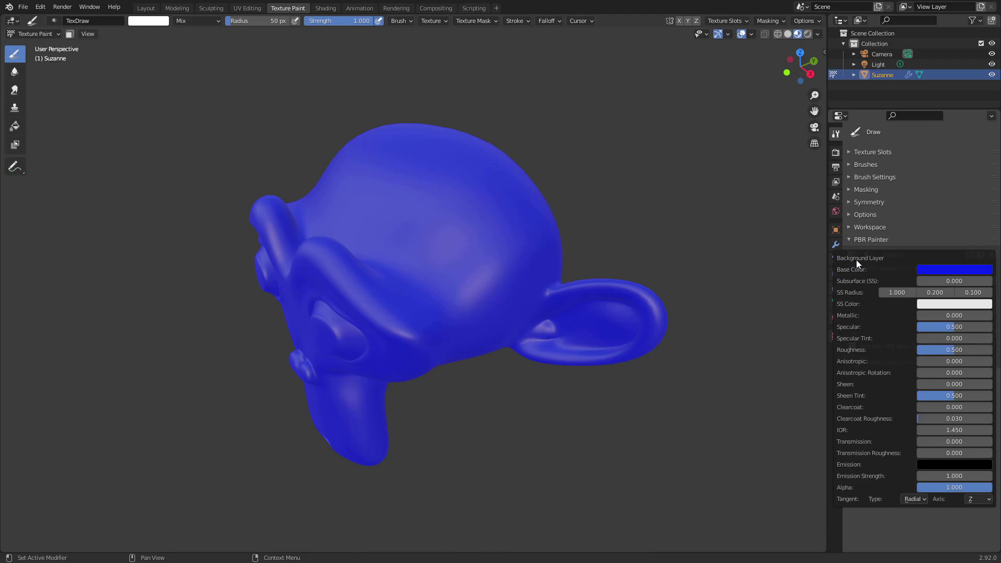
pyautogui.click(968, 270)
pyautogui.click(938, 157)
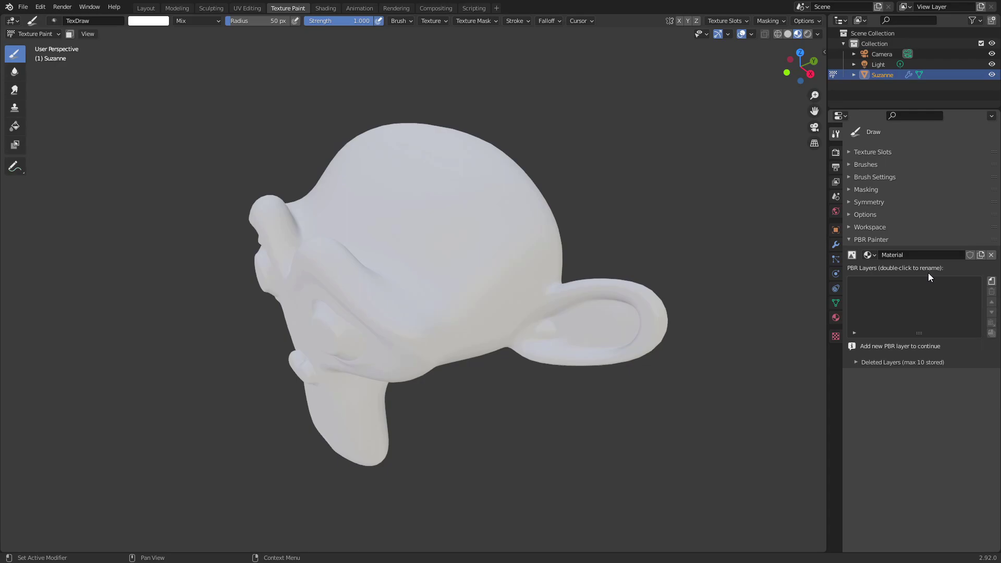
# Add another PBR layer, keeping the default name New Layer.001
pyautogui.click(992, 281)
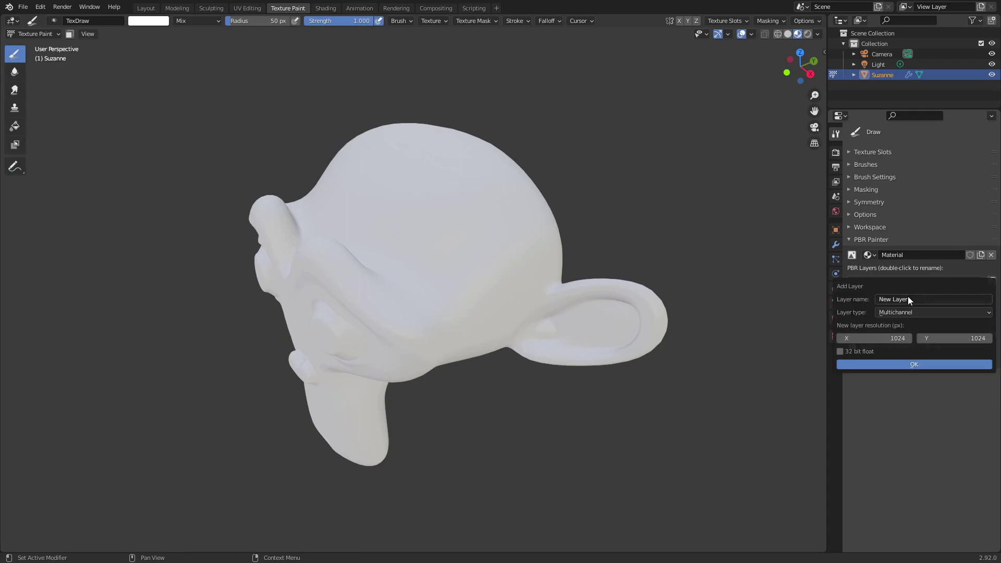
pyautogui.click(910, 299)
pyautogui.press('Return')
pyautogui.click(892, 365)
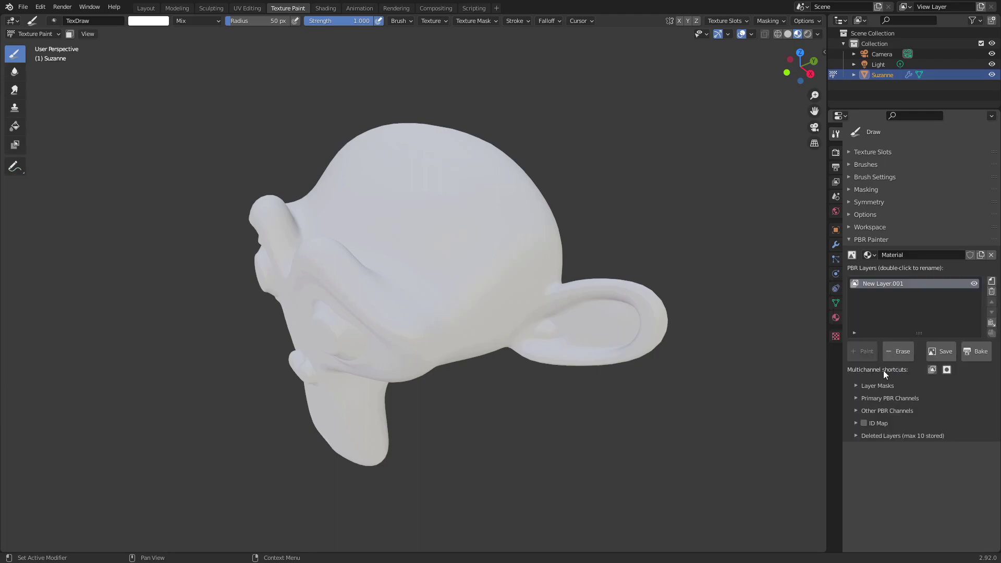
# Import the asphalt roughness, normal and albedo textures into New Layer.001
pyautogui.click(932, 369)
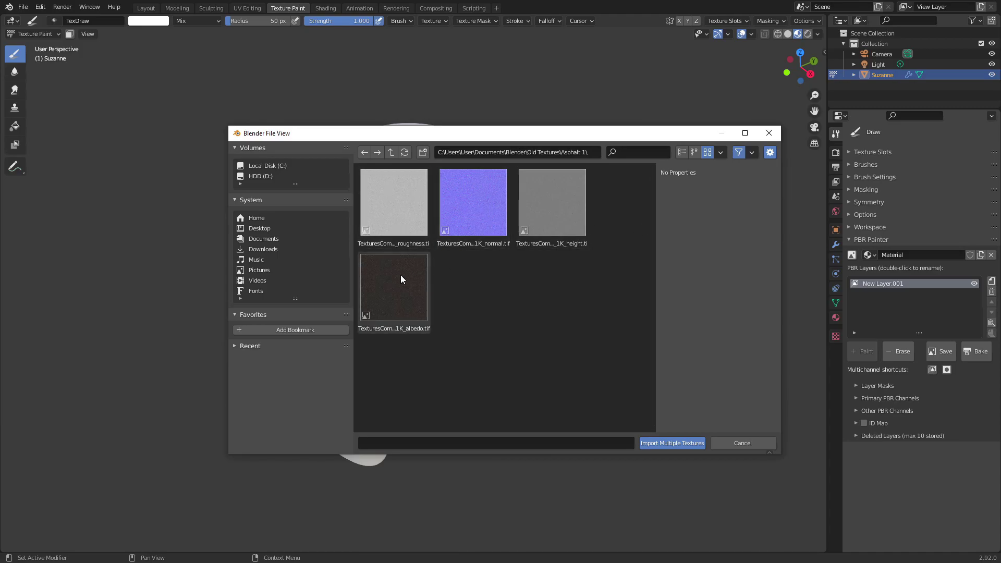
pyautogui.click(376, 208)
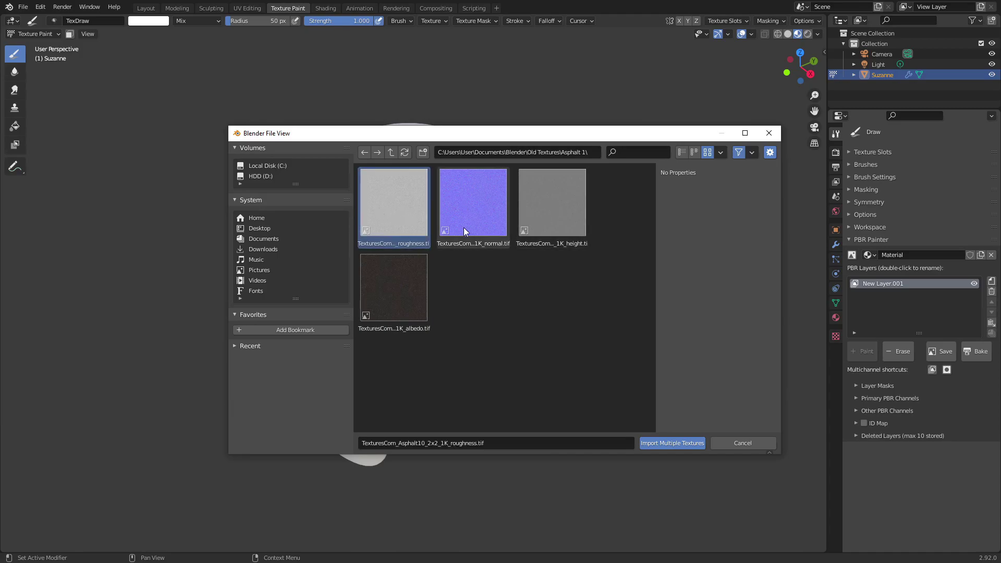
pyautogui.keyDown('ctrl'); pyautogui.click(474, 211); pyautogui.keyUp('ctrl')
pyautogui.keyDown('ctrl'); pyautogui.click(404, 266); pyautogui.keyUp('ctrl')
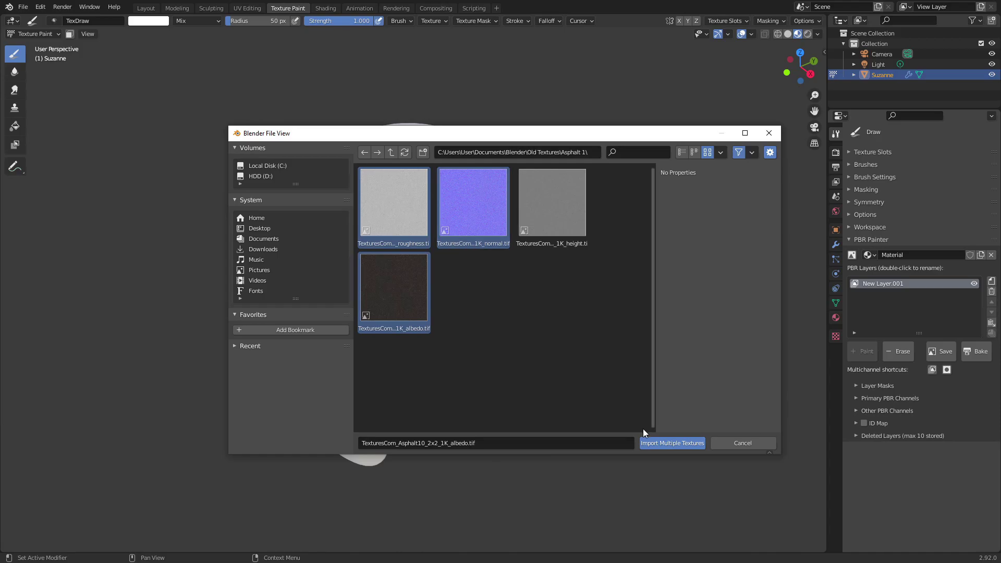
pyautogui.click(656, 443)
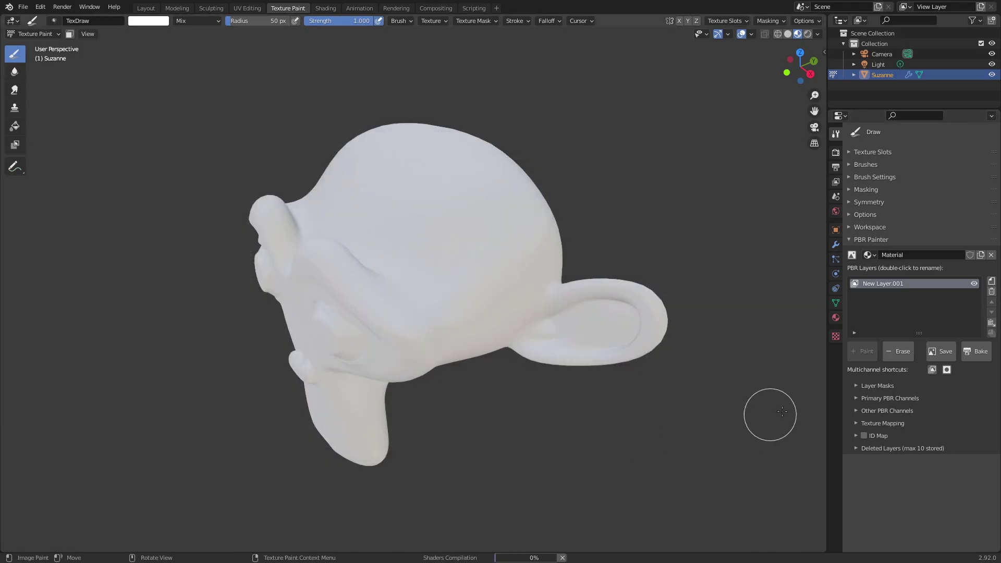
# Expand the primary PBR channels and inspect the Albedo channel settings
pyautogui.click(861, 398)
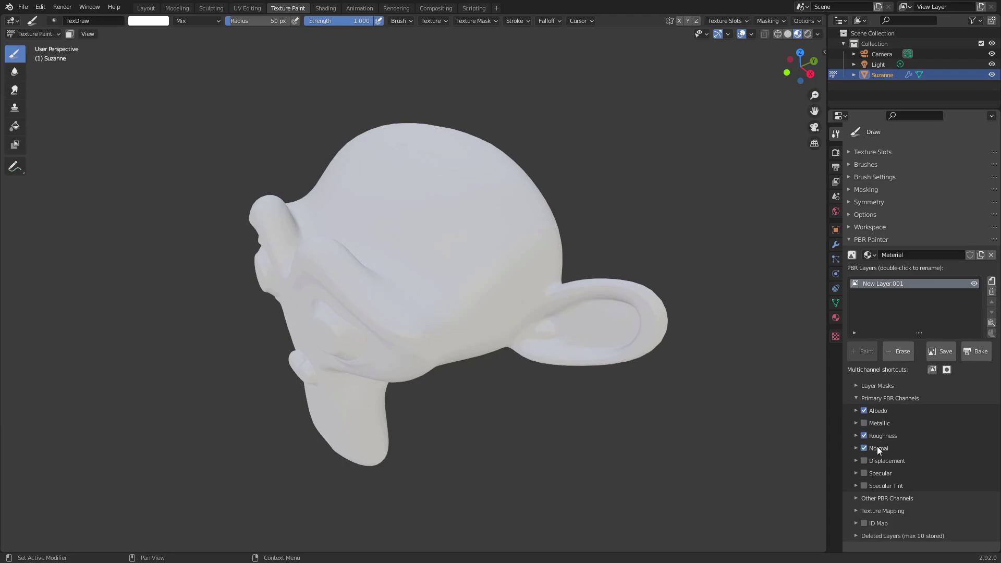
pyautogui.click(855, 410)
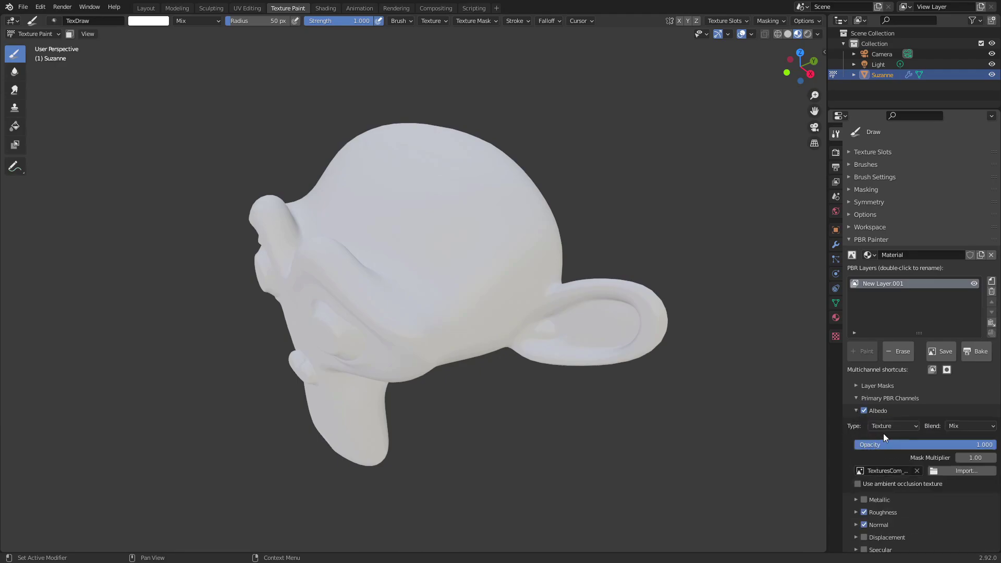
pyautogui.click(856, 410)
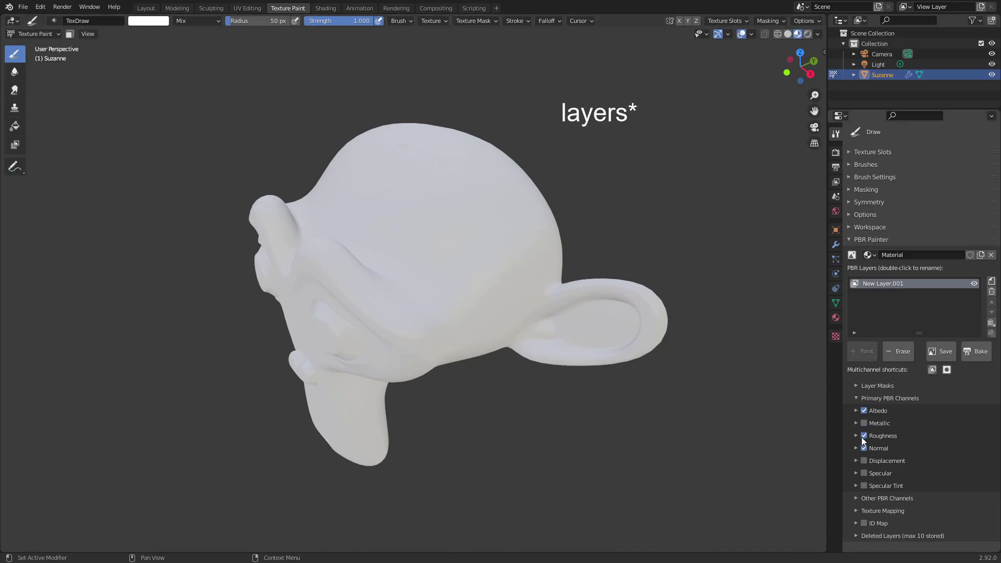
pyautogui.click(856, 411)
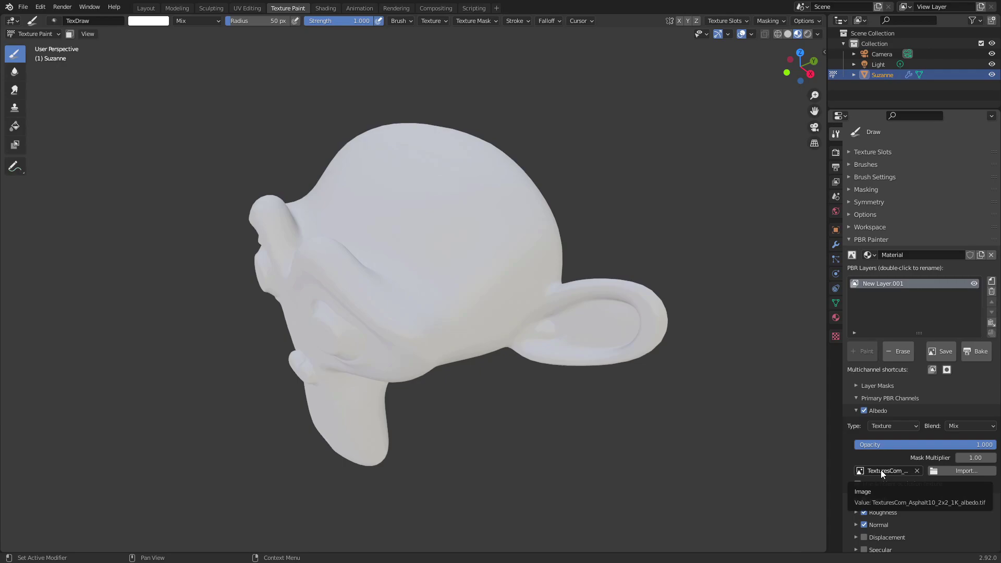
pyautogui.click(853, 409)
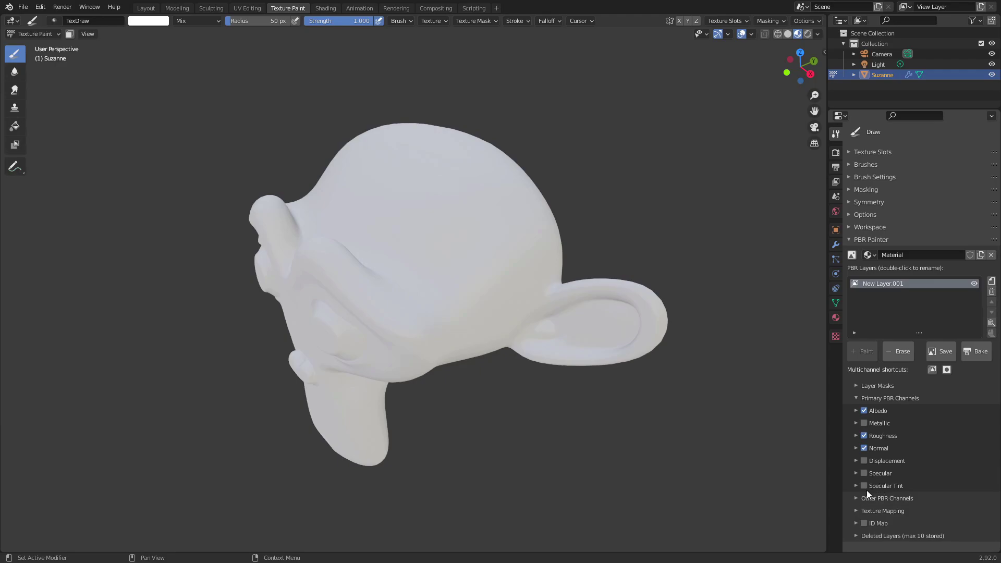
# Review the Other PBR Channels list, then collapse that section
pyautogui.click(856, 499)
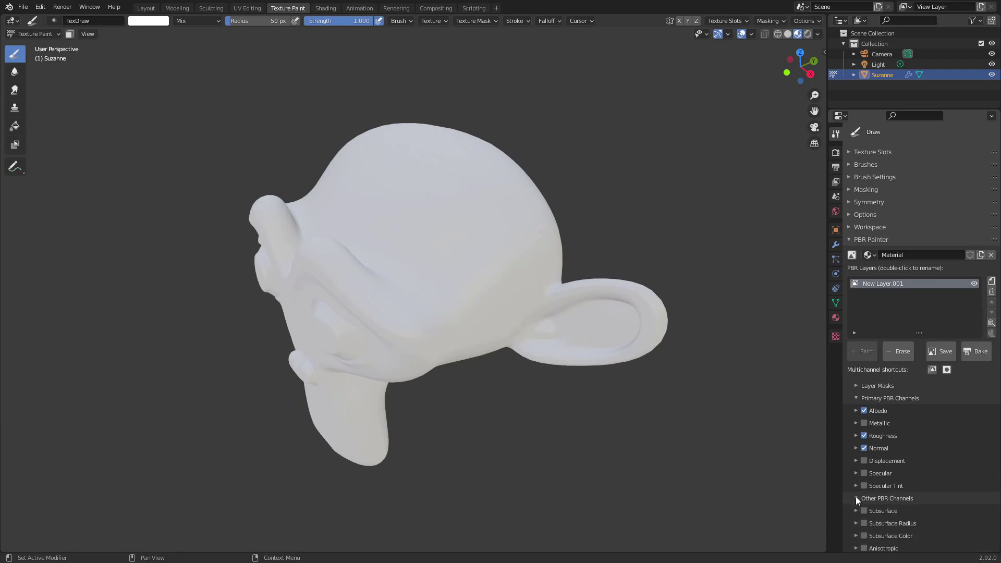
pyautogui.scroll(-5, 881, 455)
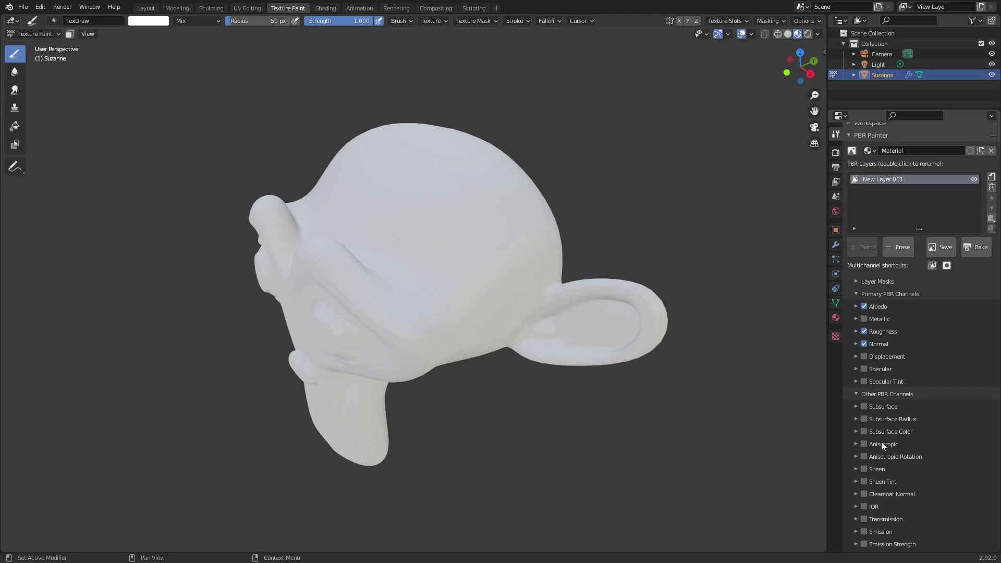
pyautogui.scroll(-3, 880, 387)
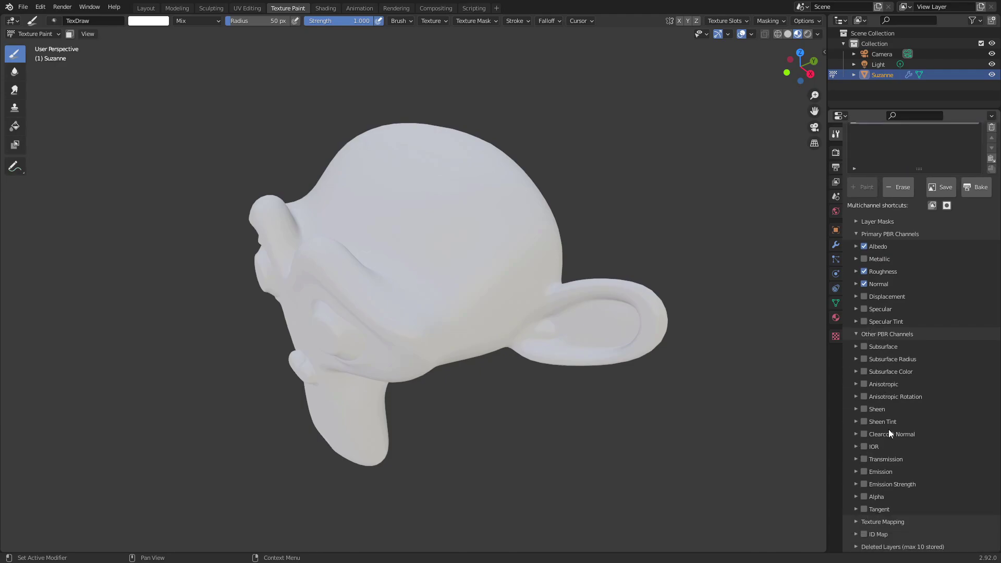
pyautogui.scroll(2, 888, 431)
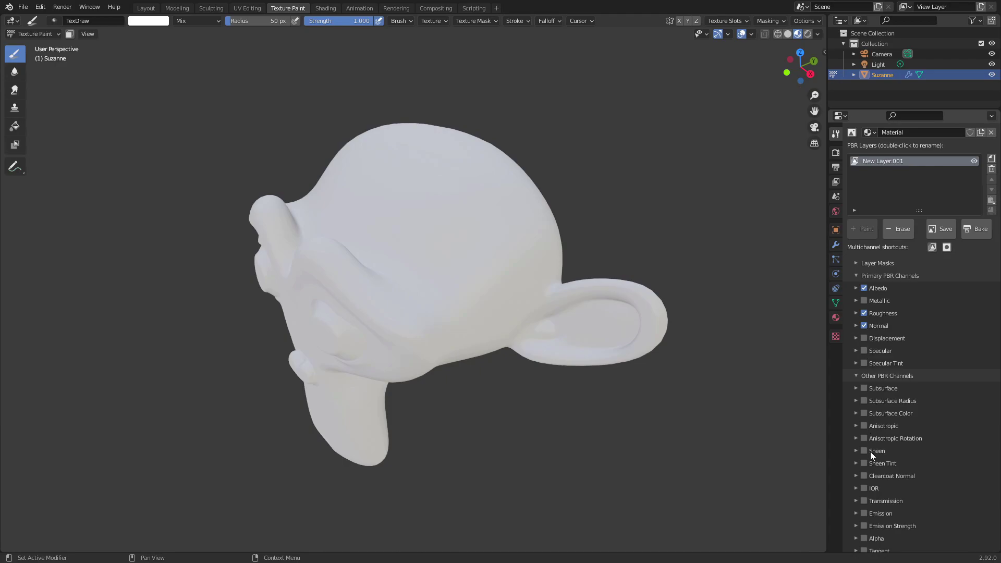
pyautogui.scroll(-2, 875, 432)
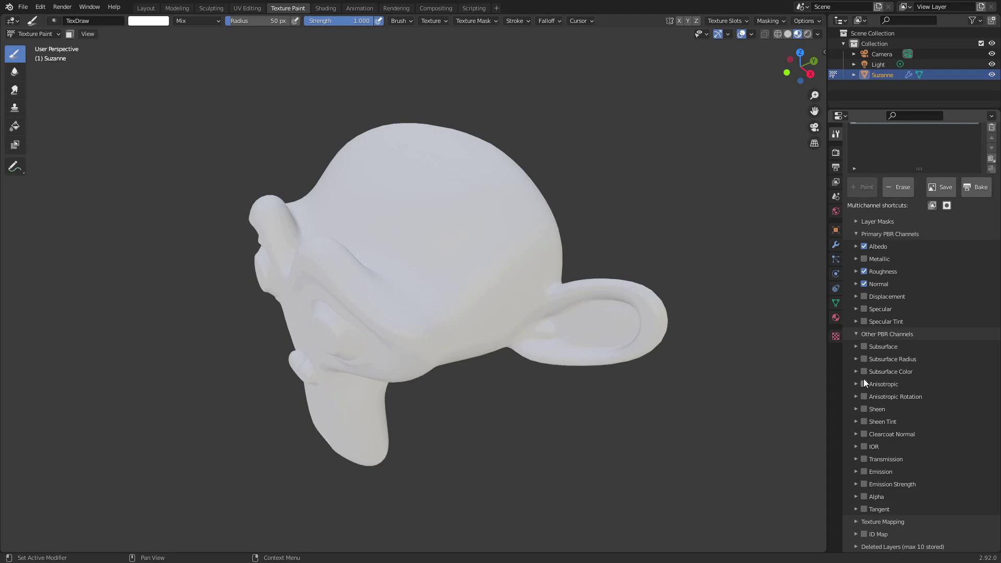
pyautogui.click(856, 334)
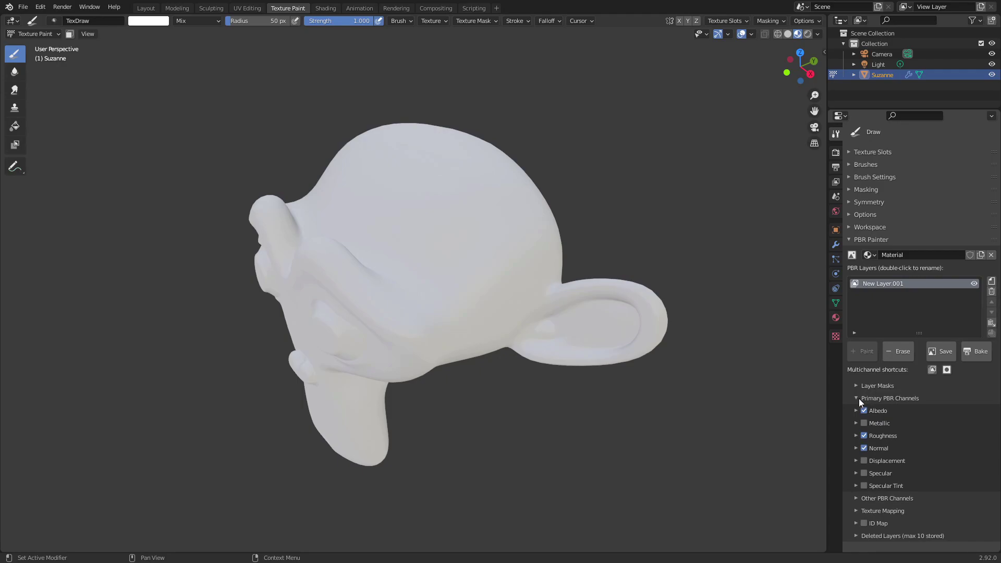
# Paint an asphalt patch on Suzanne's face and set the texture scale to 3 on both axes
pyautogui.moveTo(469, 232)
pyautogui.mouseDown()
pyautogui.moveTo(461, 255)
pyautogui.moveTo(473, 322)
pyautogui.moveTo(420, 296)
pyautogui.moveTo(397, 243)
pyautogui.moveTo(428, 188)
pyautogui.moveTo(467, 236)
pyautogui.moveTo(442, 292)
pyautogui.mouseUp()
pyautogui.moveTo(479, 291)
pyautogui.mouseDown()
pyautogui.moveTo(384, 306)
pyautogui.moveTo(445, 319)
pyautogui.moveTo(478, 205)
pyautogui.moveTo(469, 260)
pyautogui.moveTo(346, 407)
pyautogui.moveTo(389, 353)
pyautogui.moveTo(317, 312)
pyautogui.moveTo(464, 185)
pyautogui.moveTo(442, 235)
pyautogui.mouseUp()
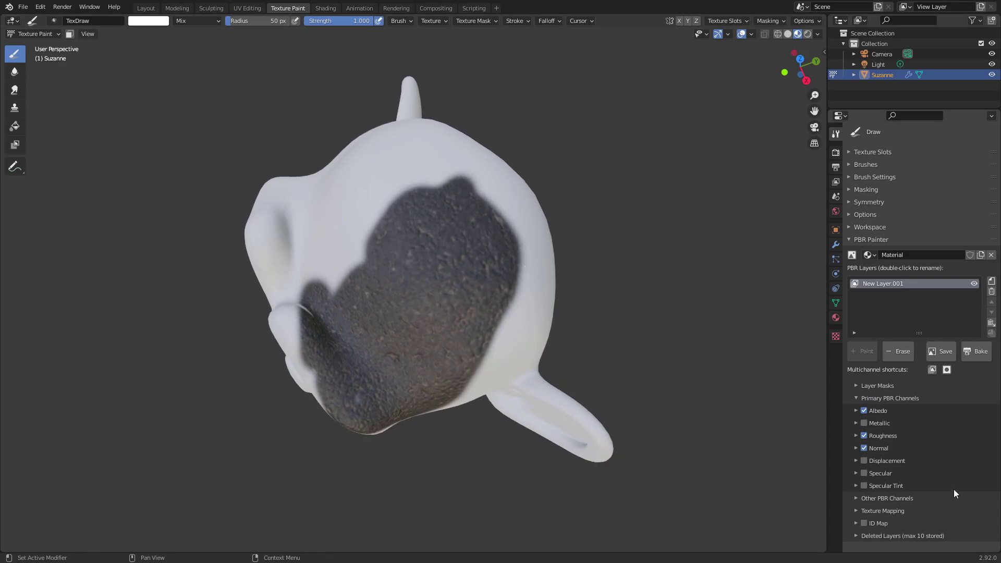
pyautogui.click(888, 513)
pyautogui.scroll(-3, 890, 508)
pyautogui.click(922, 485)
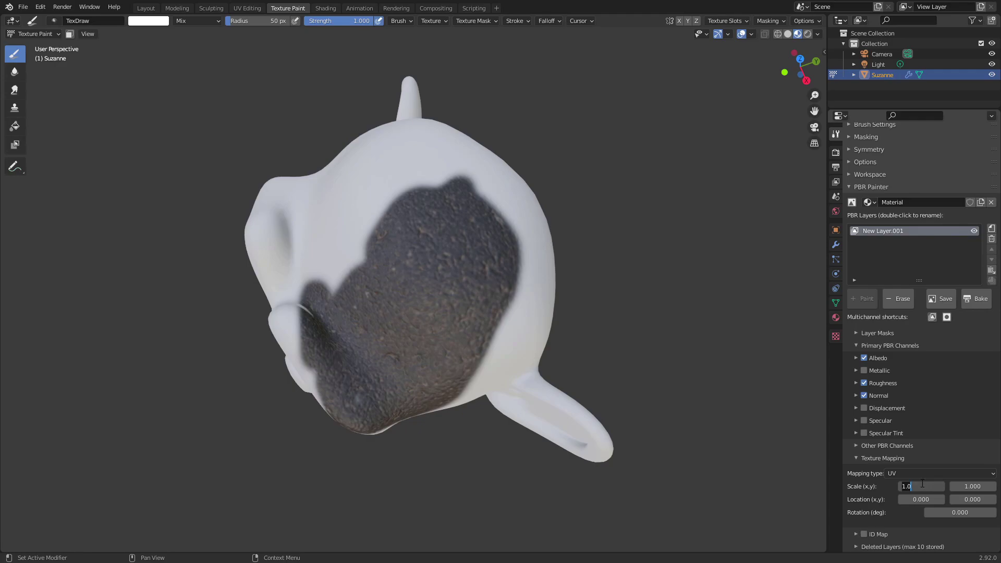
pyautogui.write('3')
pyautogui.press('Tab')
pyautogui.write('3')
pyautogui.press('Return')
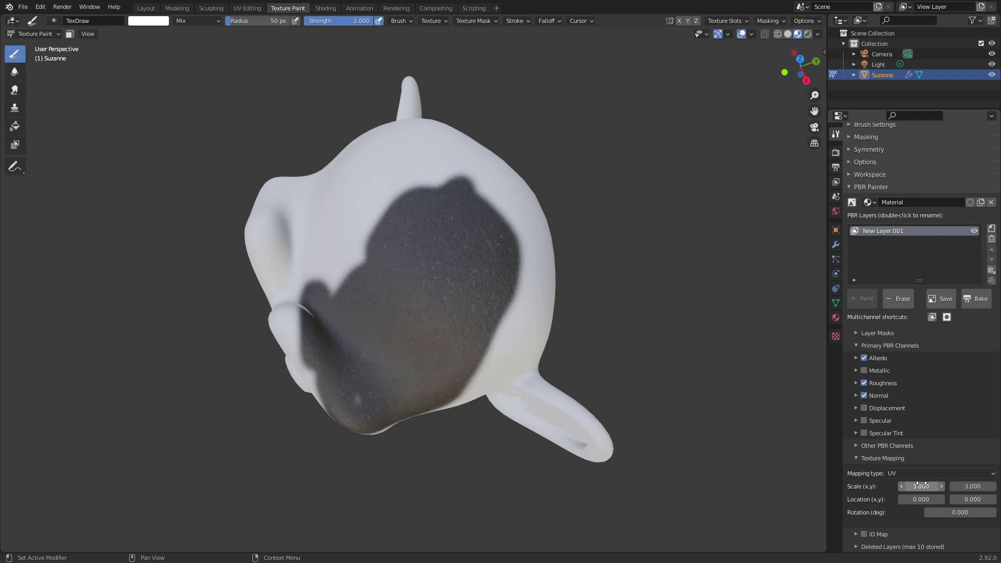
pyautogui.click(883, 459)
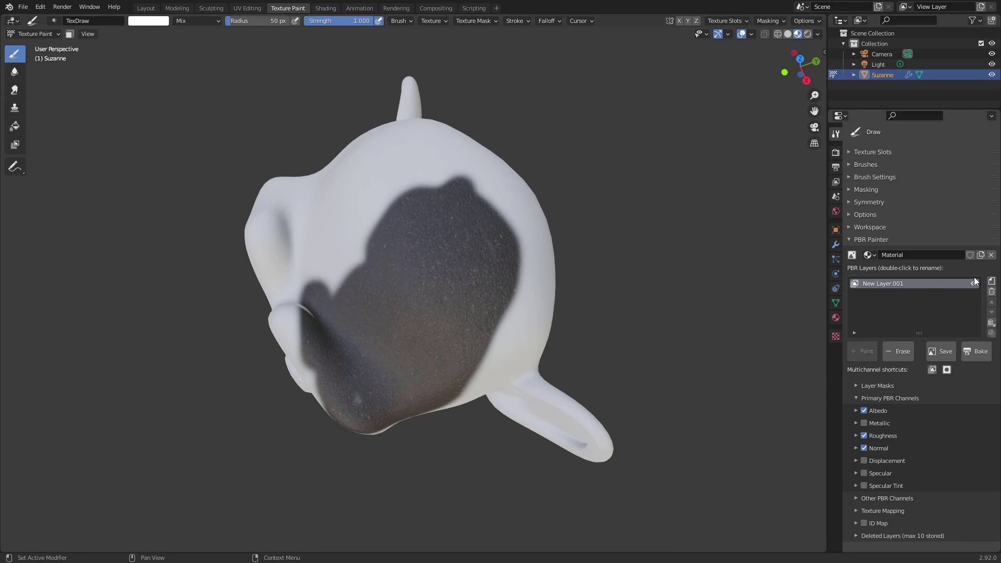
pyautogui.click(991, 282)
# Create New Layer.002 and import the three Snow 1 textures into it
pyautogui.click(918, 363)
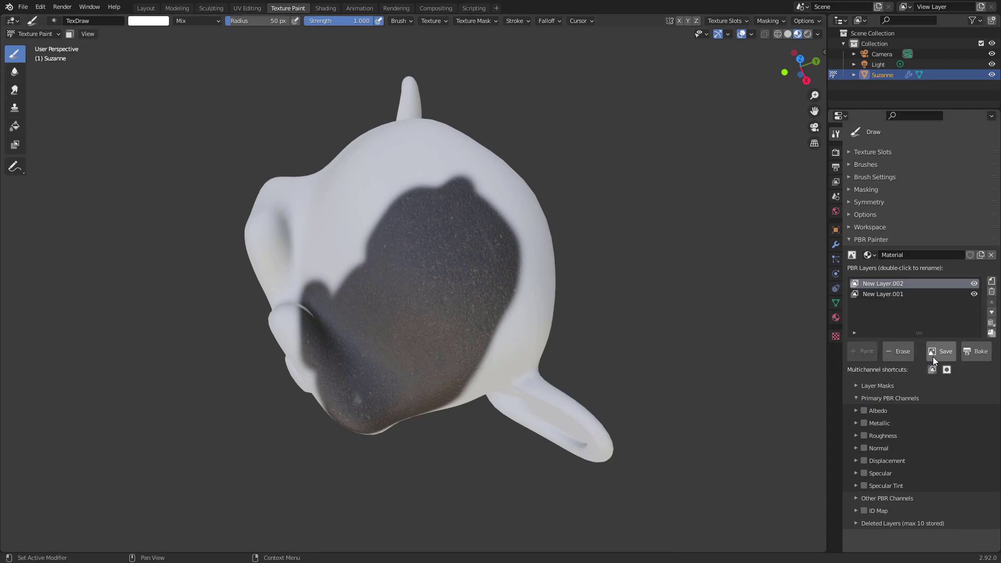
pyautogui.click(932, 369)
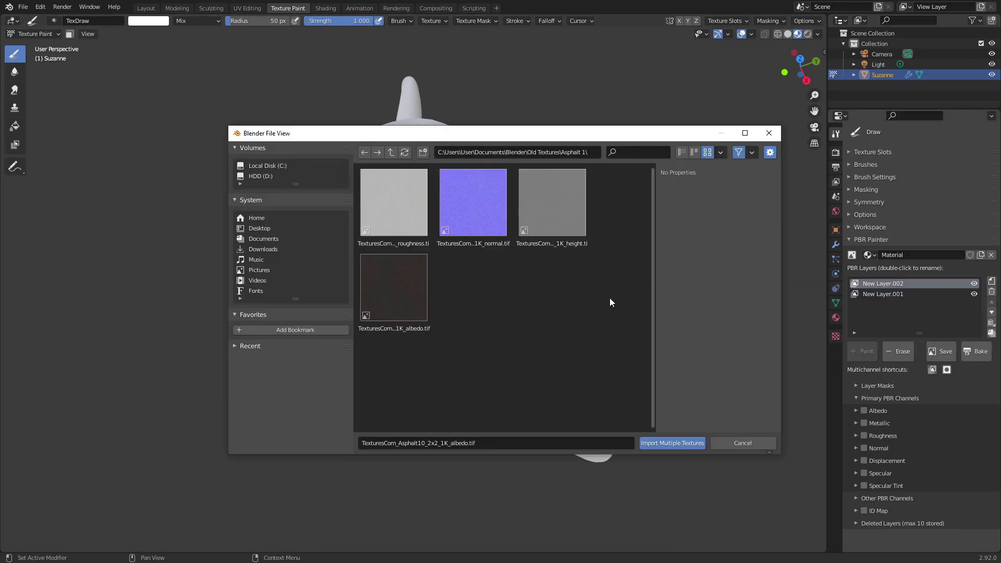
pyautogui.press('BackSpace')
pyautogui.scroll(-2, 501, 306)
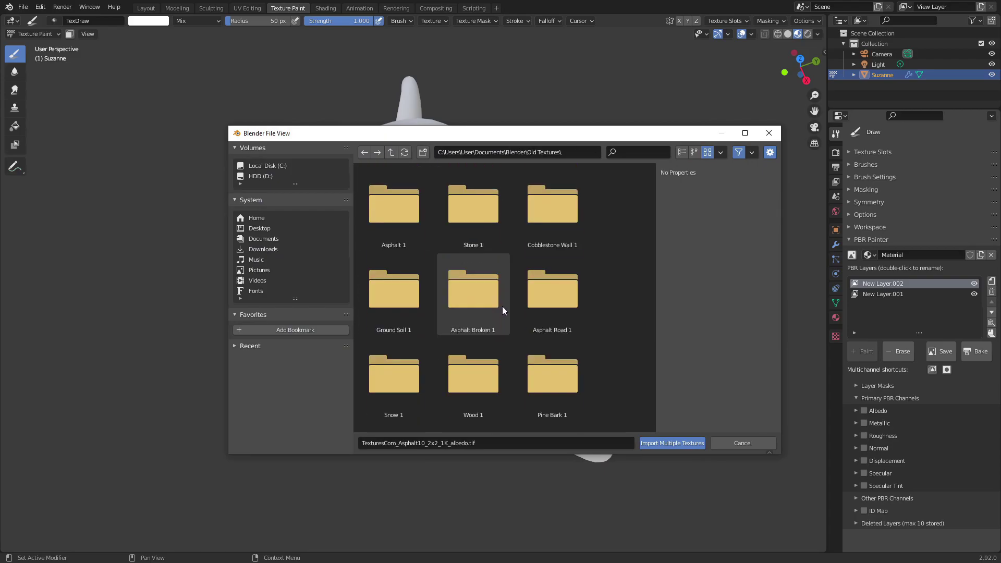
pyautogui.scroll(-1, 531, 305)
pyautogui.doubleClick(401, 320)
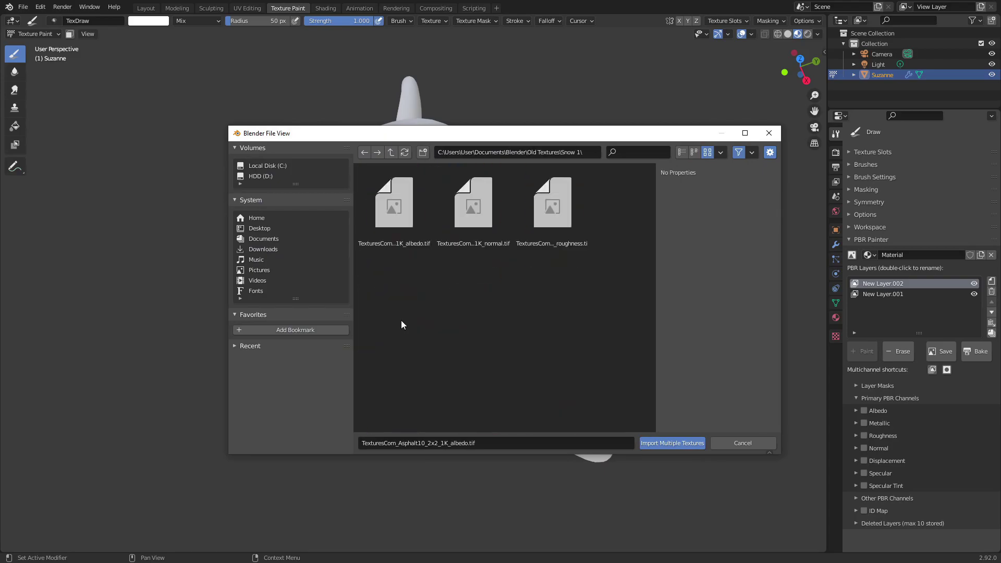
pyautogui.keyDown('shift'); pyautogui.click(542, 214); pyautogui.keyUp('shift')
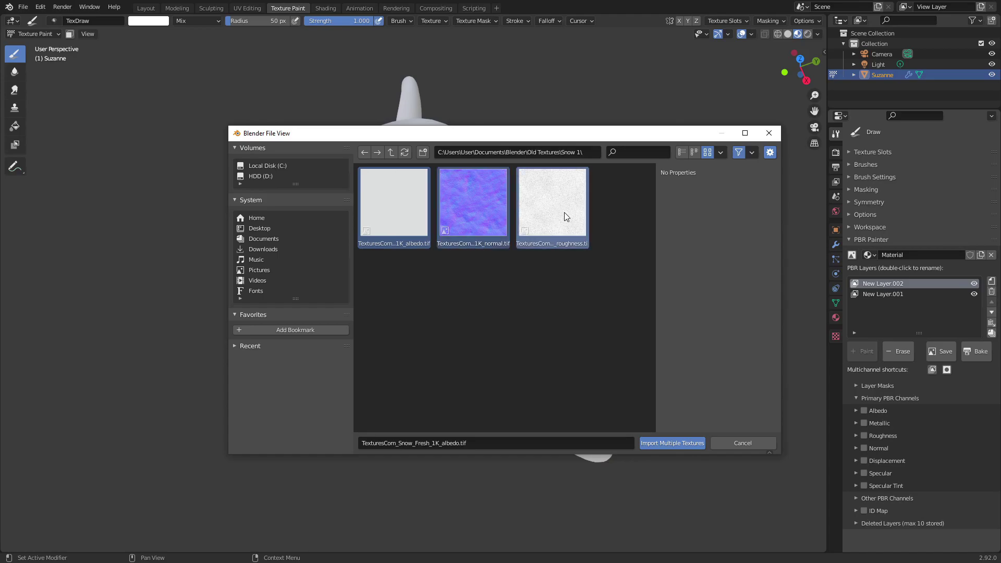
pyautogui.click(672, 443)
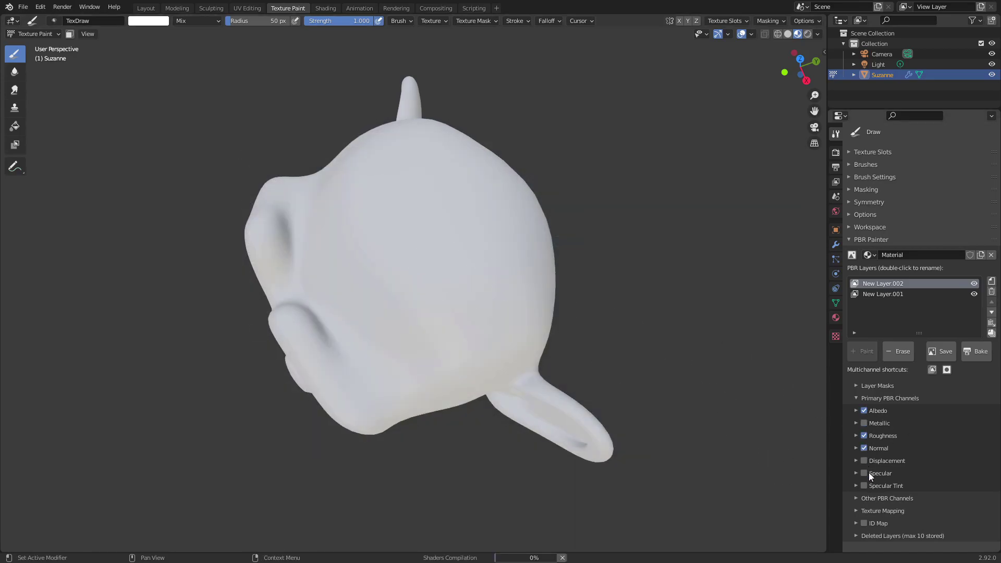
# Paint the snow layer onto Suzanne's face, then delete New Layer.002
pyautogui.moveTo(355, 406)
pyautogui.mouseDown()
pyautogui.moveTo(425, 279)
pyautogui.moveTo(335, 335)
pyautogui.moveTo(404, 359)
pyautogui.moveTo(369, 376)
pyautogui.moveTo(389, 346)
pyautogui.moveTo(526, 346)
pyautogui.mouseUp()
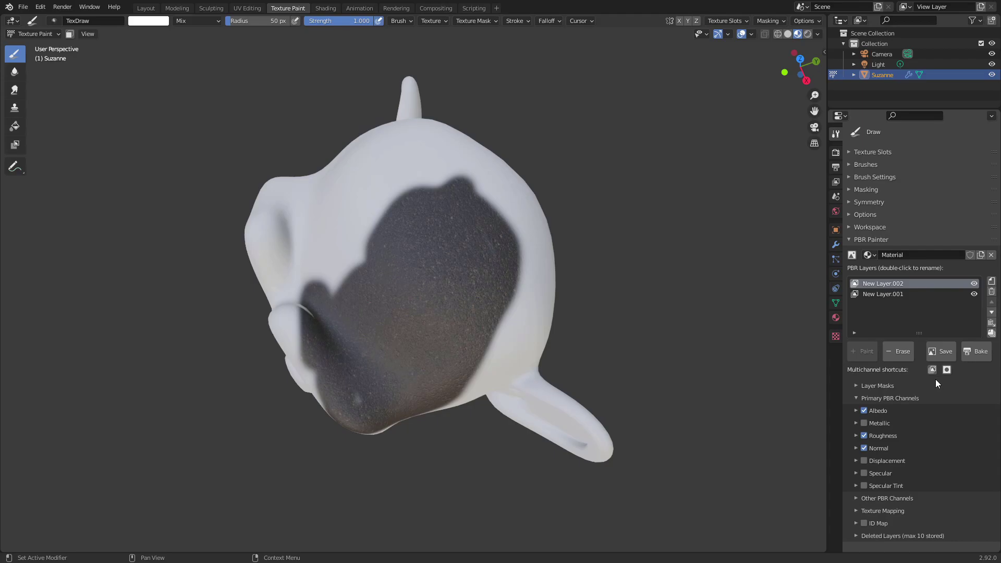
pyautogui.click(991, 291)
pyautogui.click(939, 309)
# Open the PBR Painter add-on preferences and review its texture import tags
pyautogui.click(40, 7)
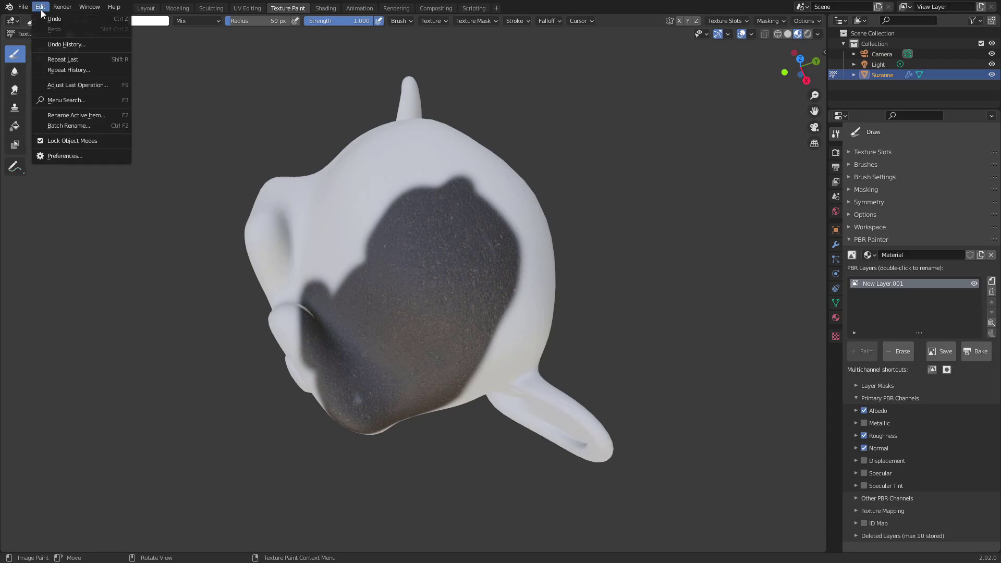
pyautogui.click(65, 156)
pyautogui.scroll(-2, 212, 192)
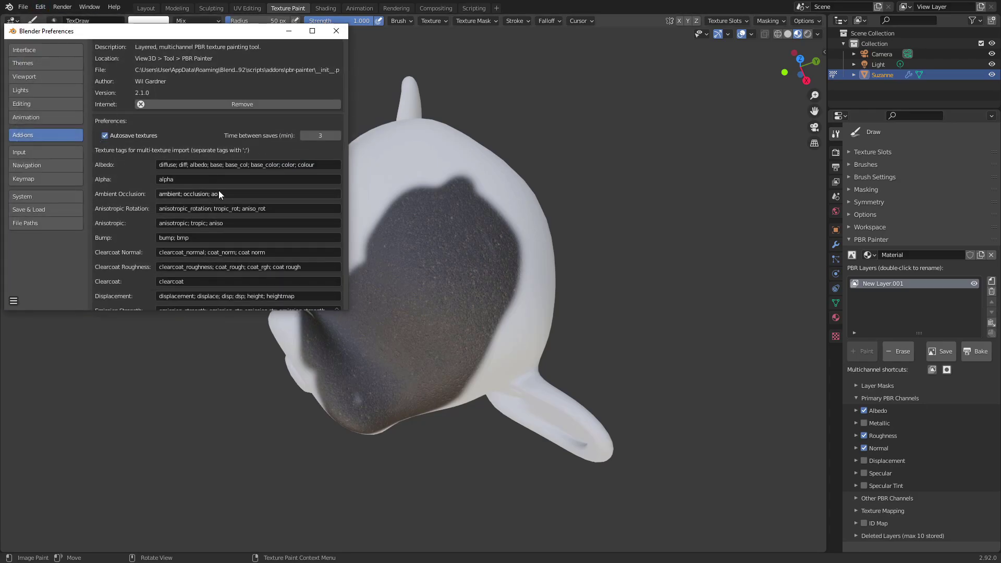
pyautogui.scroll(-2, 166, 193)
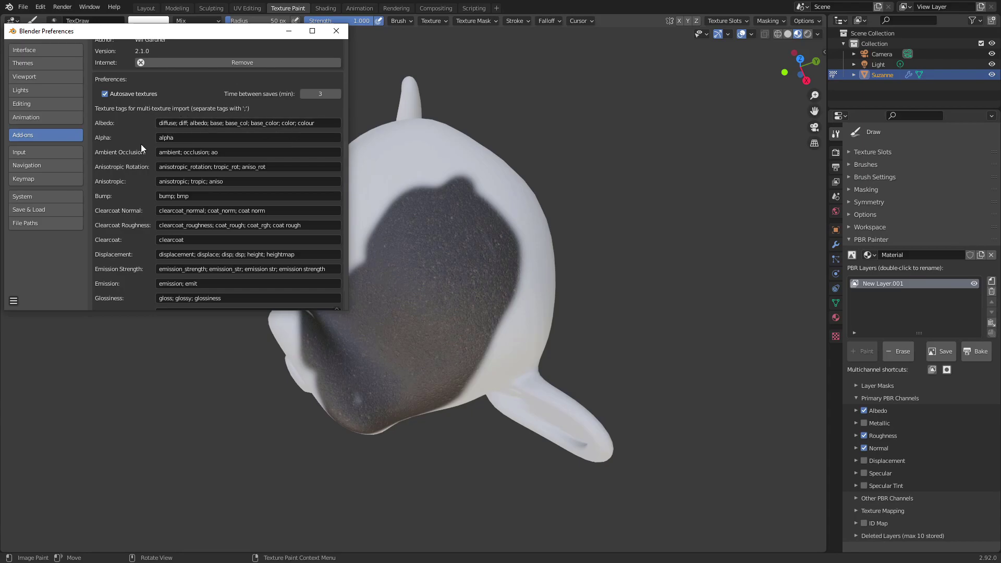
pyautogui.scroll(-3, 127, 143)
pyautogui.scroll(-3, 129, 135)
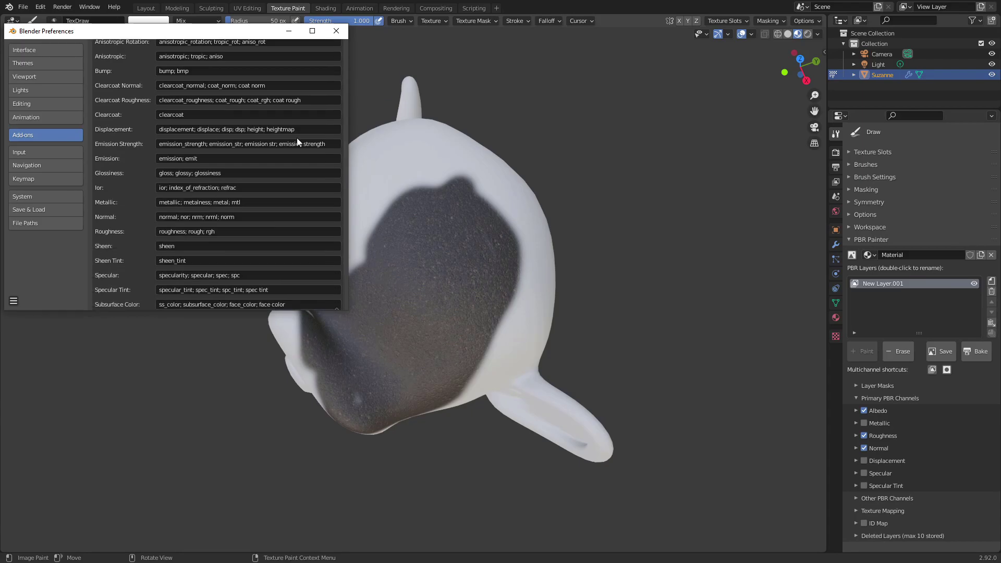
pyautogui.scroll(-3, 175, 142)
pyautogui.scroll(-1, 198, 173)
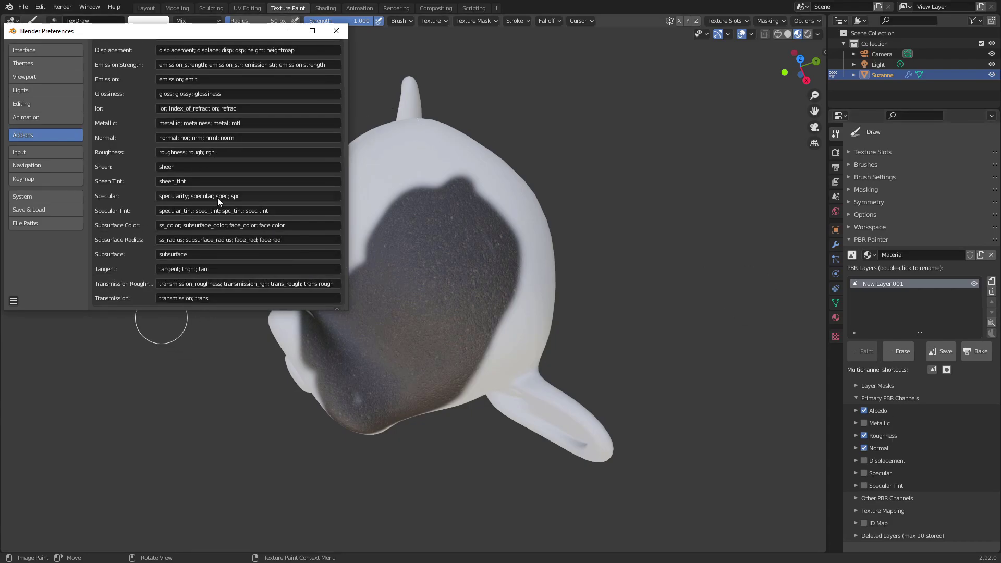
pyautogui.scroll(5, 218, 223)
pyautogui.scroll(7, 218, 222)
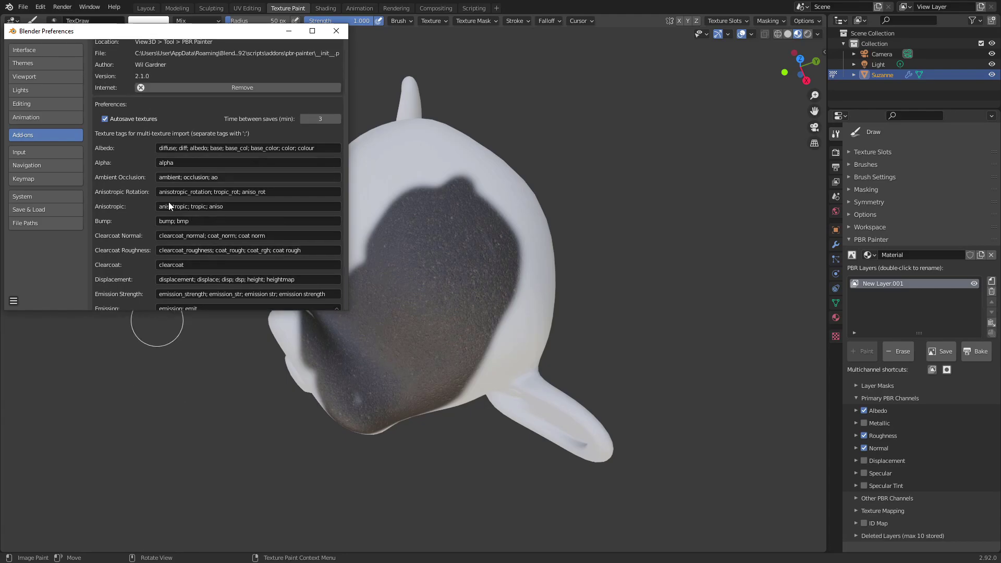
# Remove the trailing semicolon so the Anisotropic tags read 'anisotropic; tropic; aniso'
pyautogui.click(233, 206)
pyautogui.click(234, 206)
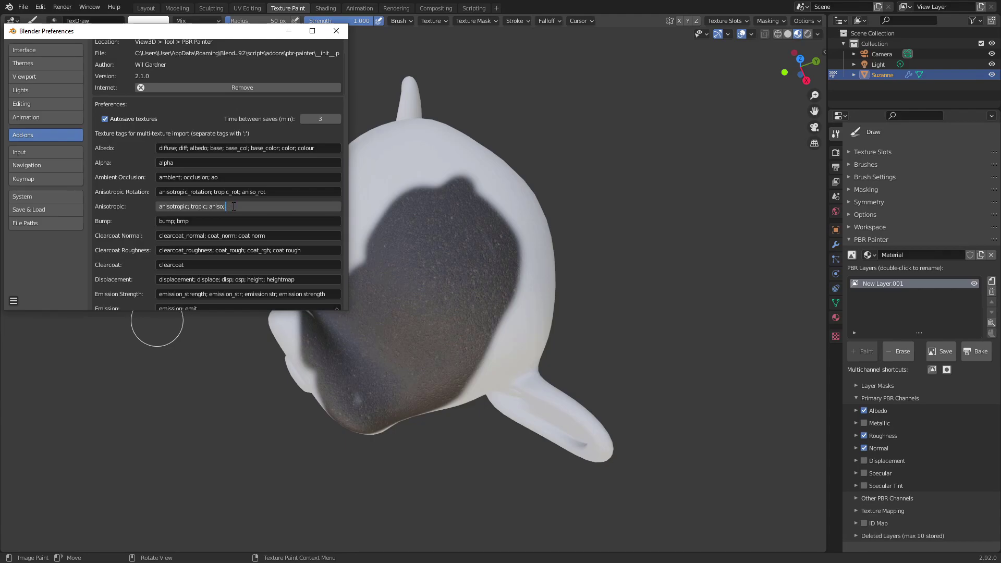
pyautogui.press('BackSpace')
pyautogui.click(132, 220)
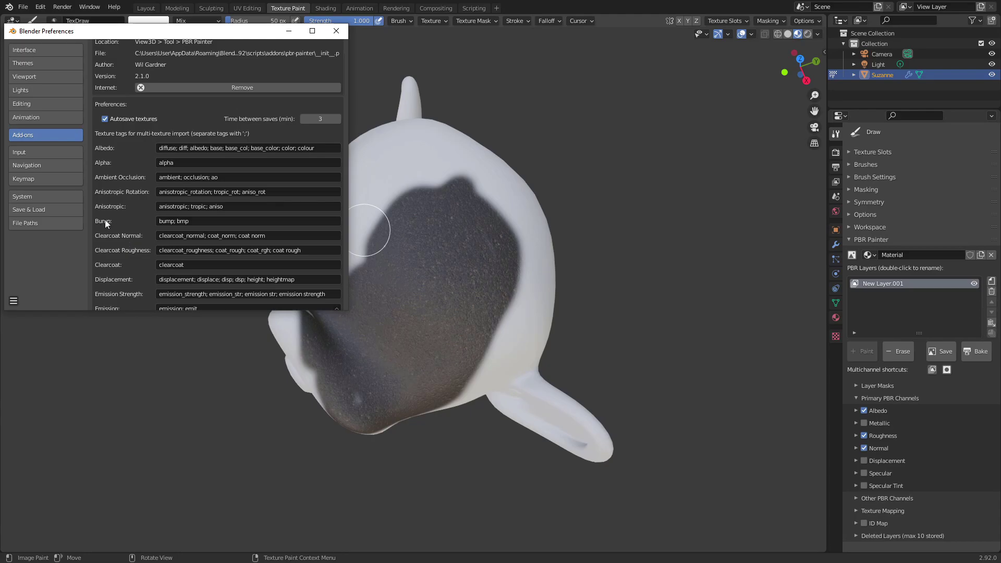
pyautogui.click(856, 448)
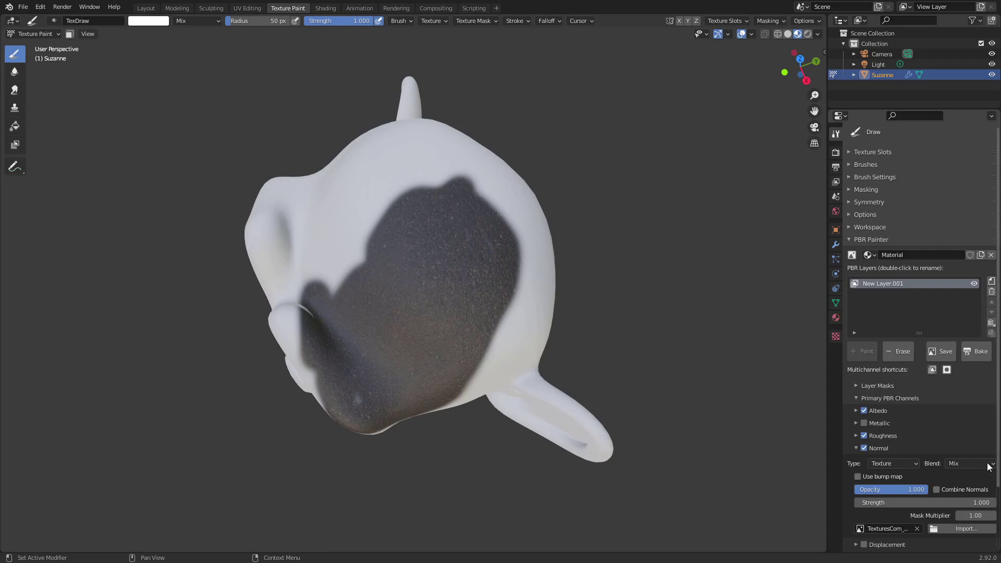
pyautogui.scroll(-3, 912, 457)
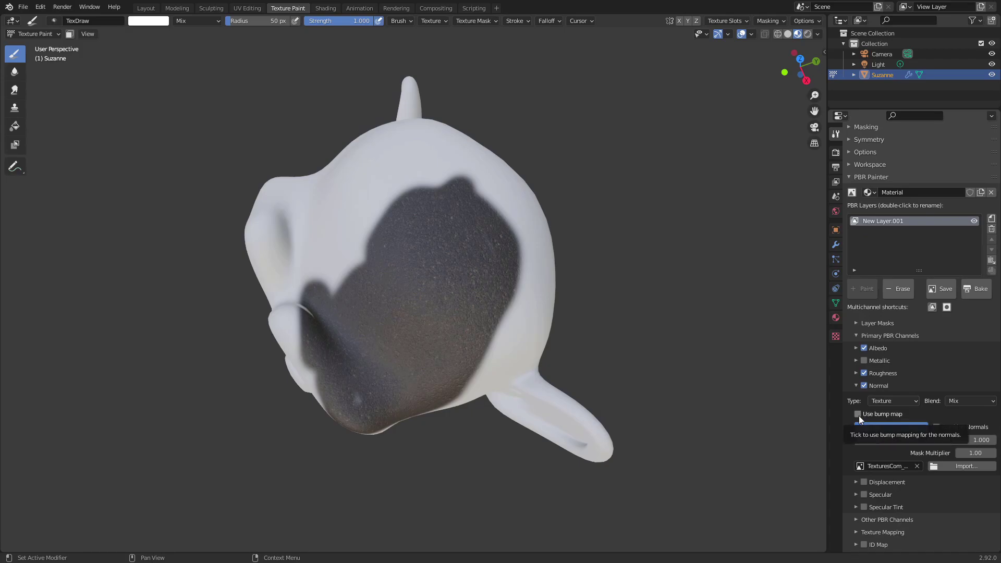
pyautogui.click(855, 385)
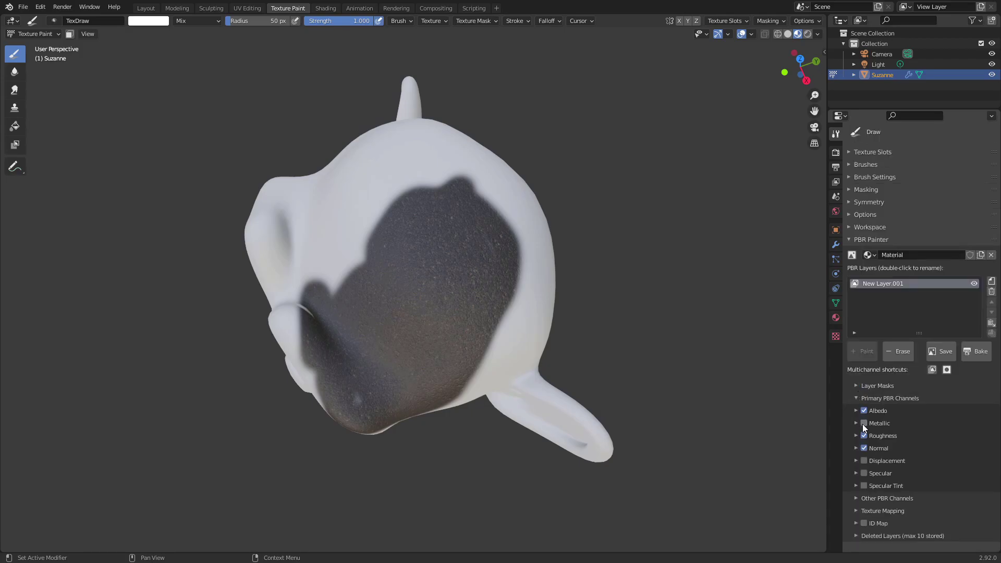
pyautogui.click(856, 435)
pyautogui.scroll(-3, 907, 452)
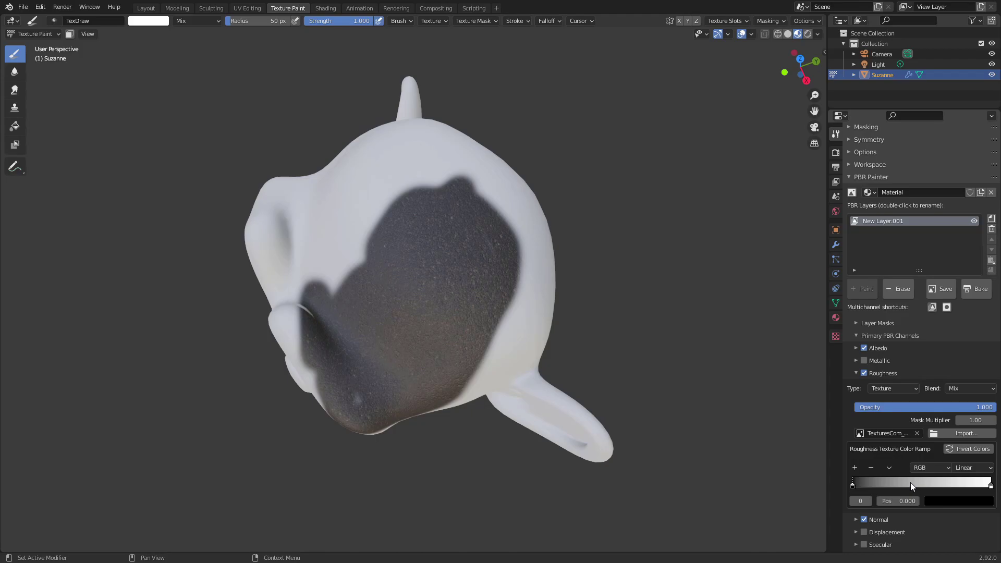
pyautogui.click(856, 373)
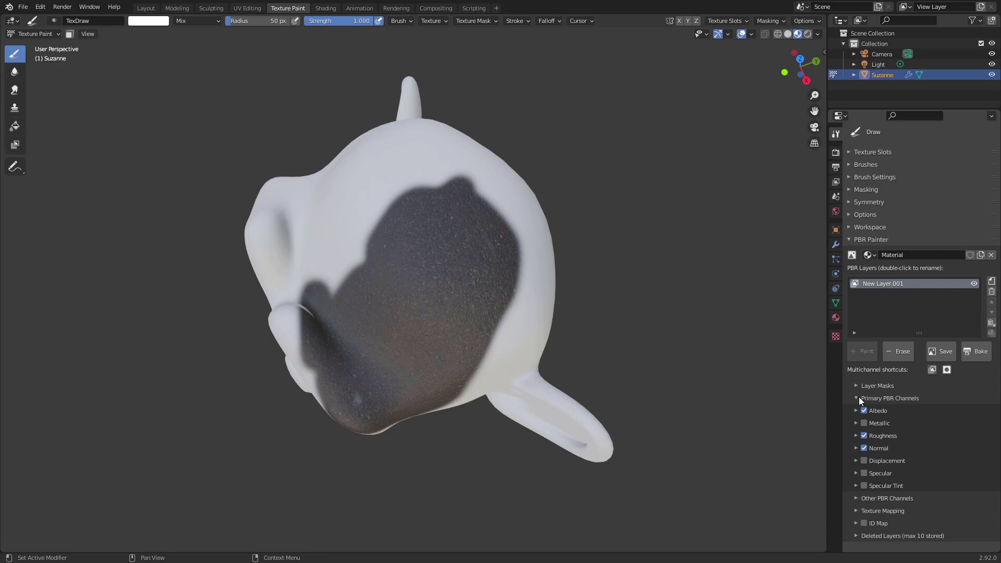
# Paint more asphalt over Suzanne's head, then collapse the Primary PBR Channels settings
pyautogui.click(859, 398)
pyautogui.click(859, 398)
pyautogui.moveTo(514, 319); pyautogui.dragTo(515, 300, button='middle')
pyautogui.scroll(-2, 515, 300)
pyautogui.moveTo(442, 250)
pyautogui.mouseDown()
pyautogui.moveTo(458, 224)
pyautogui.moveTo(474, 290)
pyautogui.moveTo(425, 332)
pyautogui.moveTo(436, 246)
pyautogui.moveTo(335, 320)
pyautogui.moveTo(431, 208)
pyautogui.moveTo(417, 232)
pyautogui.mouseUp()
pyautogui.scroll(4, 465, 286)
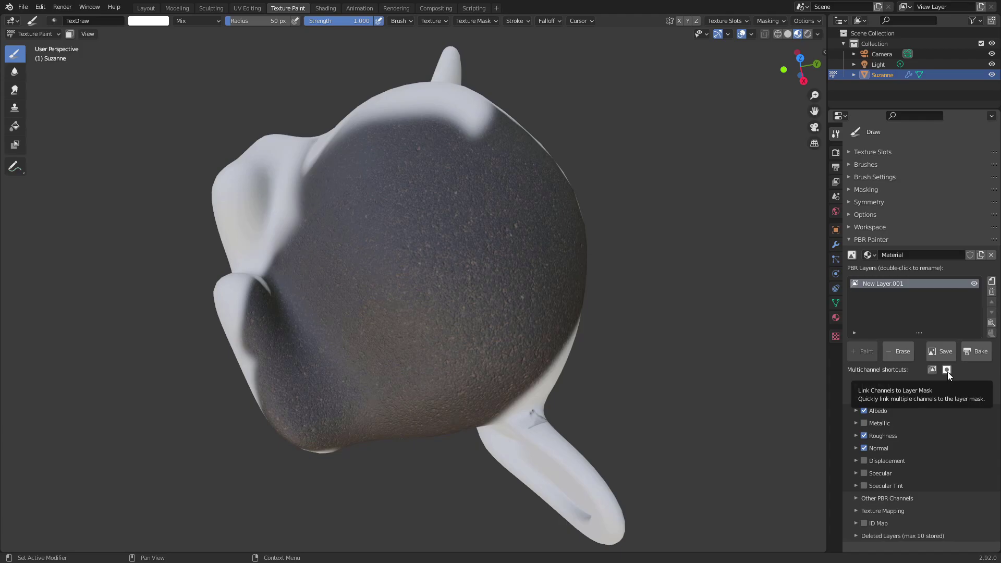
pyautogui.click(866, 398)
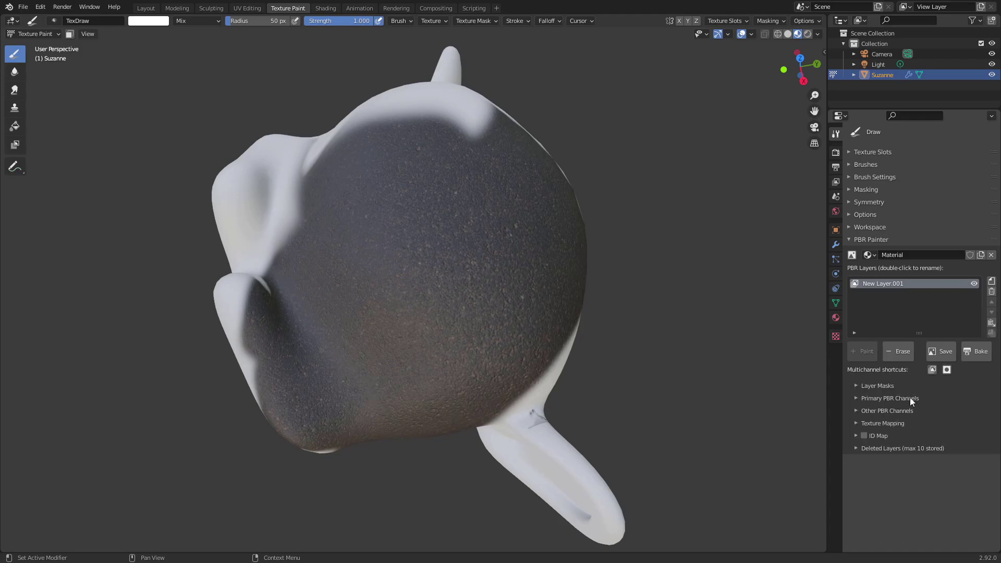
# Add the multichannel layer New Layer.003 above New Layer.001
pyautogui.click(991, 280)
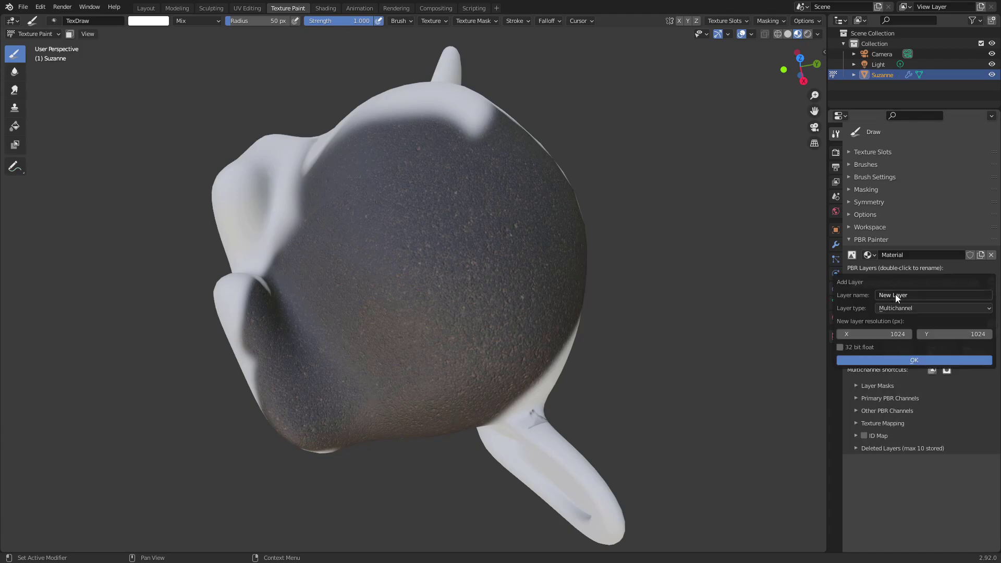
pyautogui.click(906, 360)
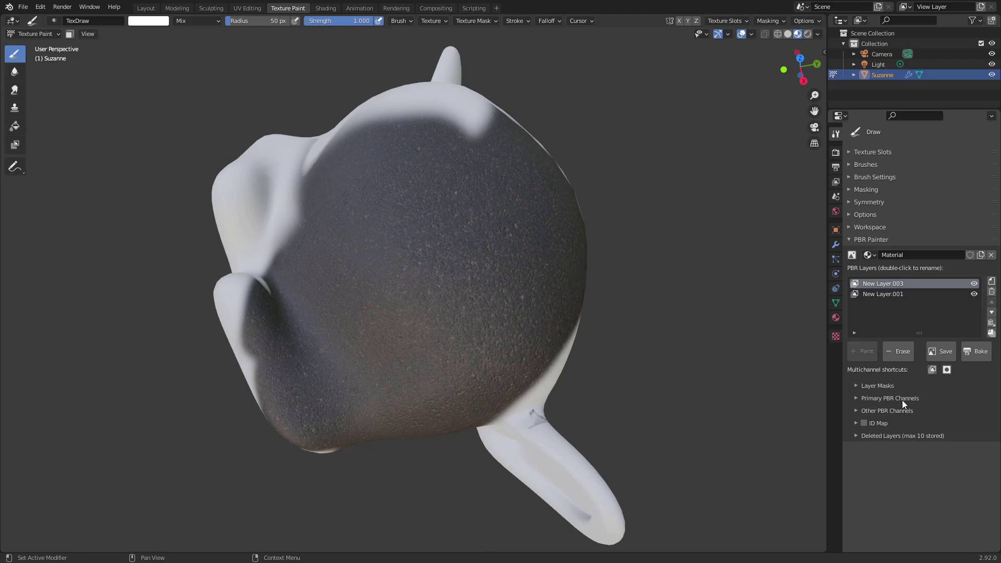
pyautogui.click(946, 371)
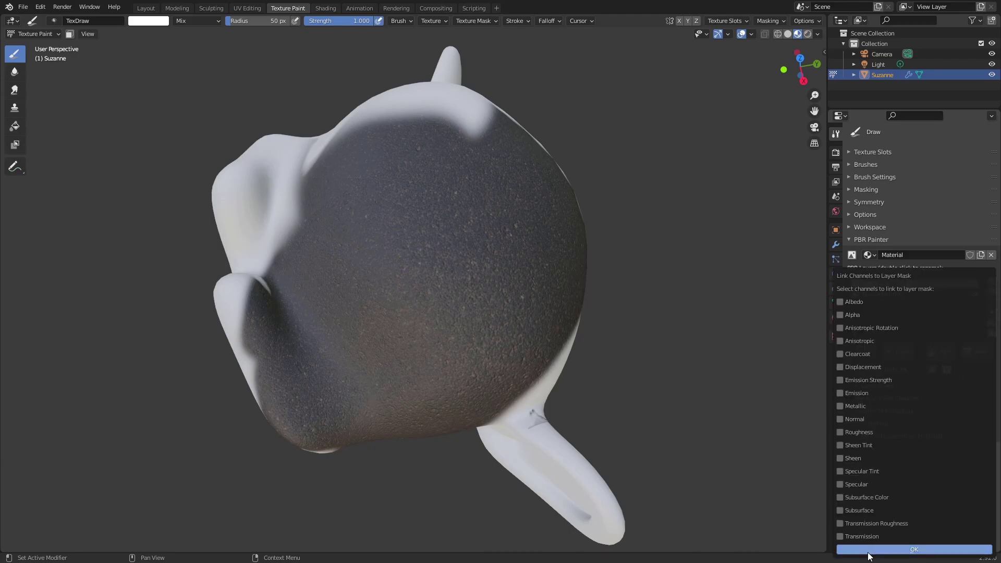
pyautogui.click(777, 301)
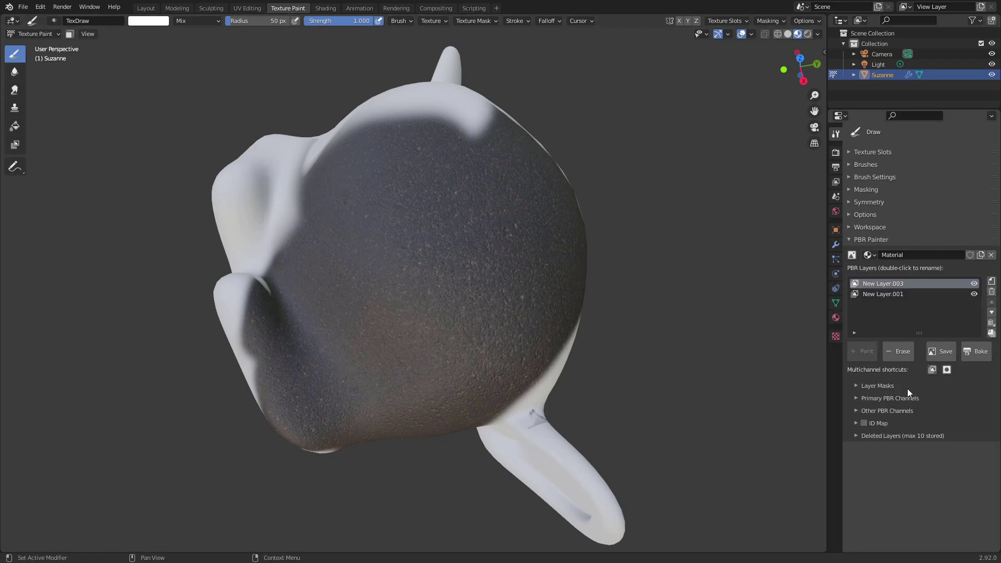
# Start adding a new mask to New Layer.003 from the Layer Masks section
pyautogui.click(886, 385)
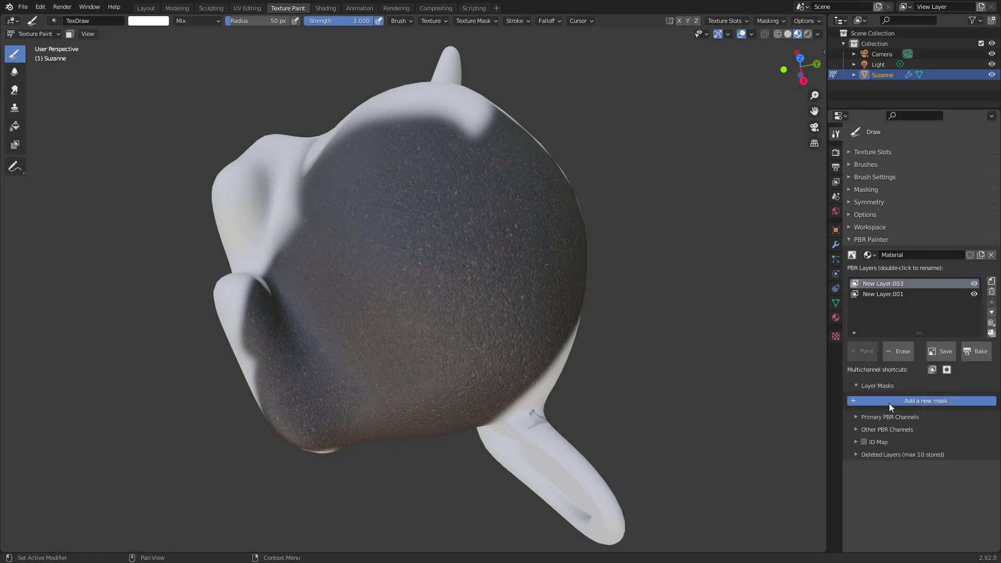
pyautogui.click(890, 402)
pyautogui.click(885, 422)
# Add a Procedural mask to New Layer.003
pyautogui.click(879, 457)
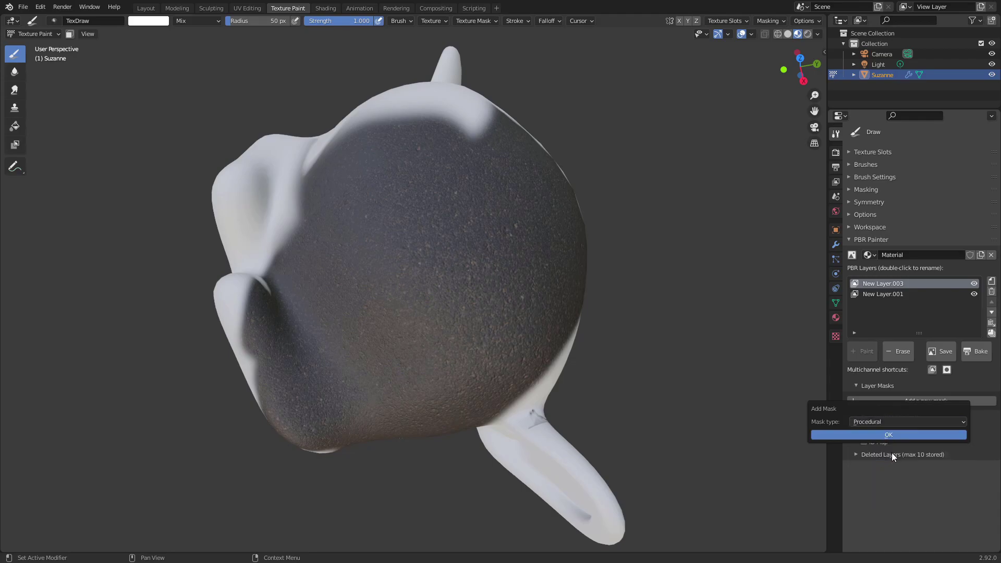
pyautogui.click(893, 436)
pyautogui.scroll(-3, 938, 415)
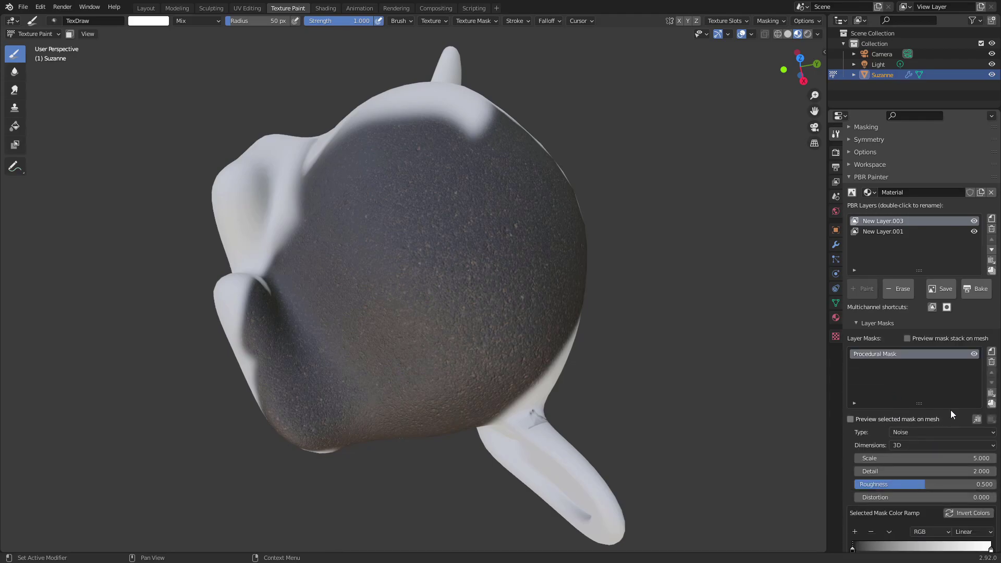
# Stack a Gradient mask above the Procedural mask
pyautogui.click(991, 352)
pyautogui.click(906, 368)
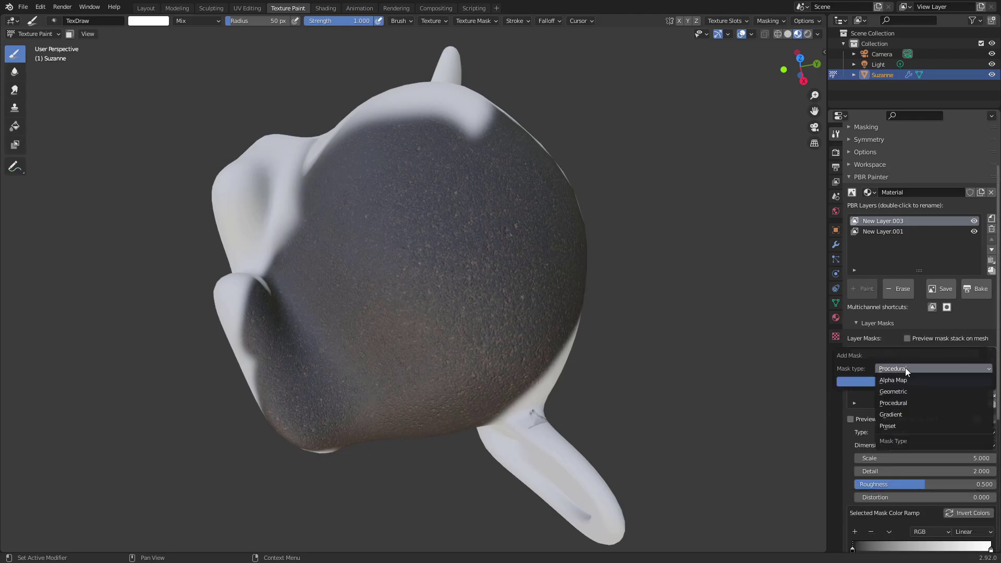
pyautogui.click(899, 414)
pyautogui.click(883, 384)
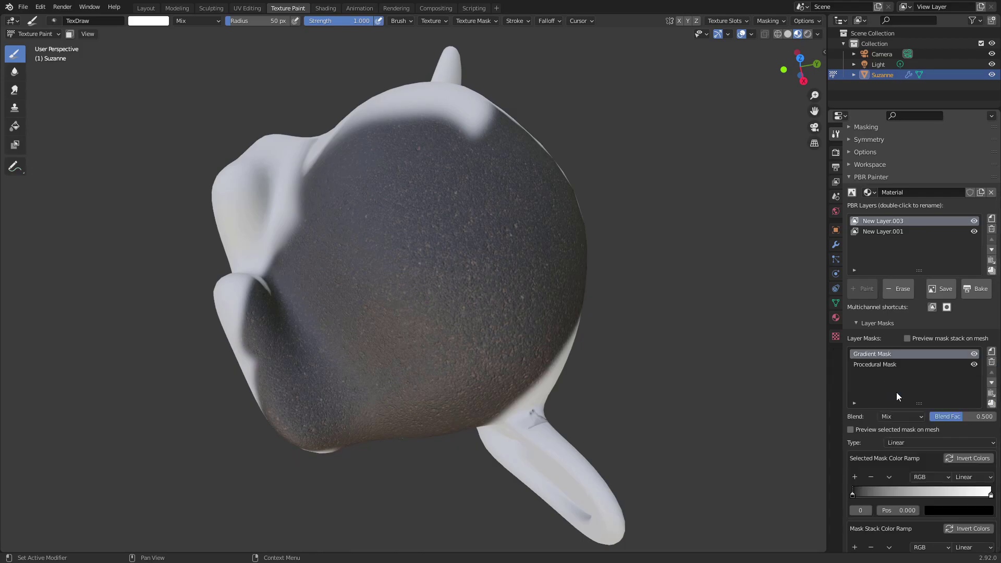
pyautogui.scroll(-3, 896, 395)
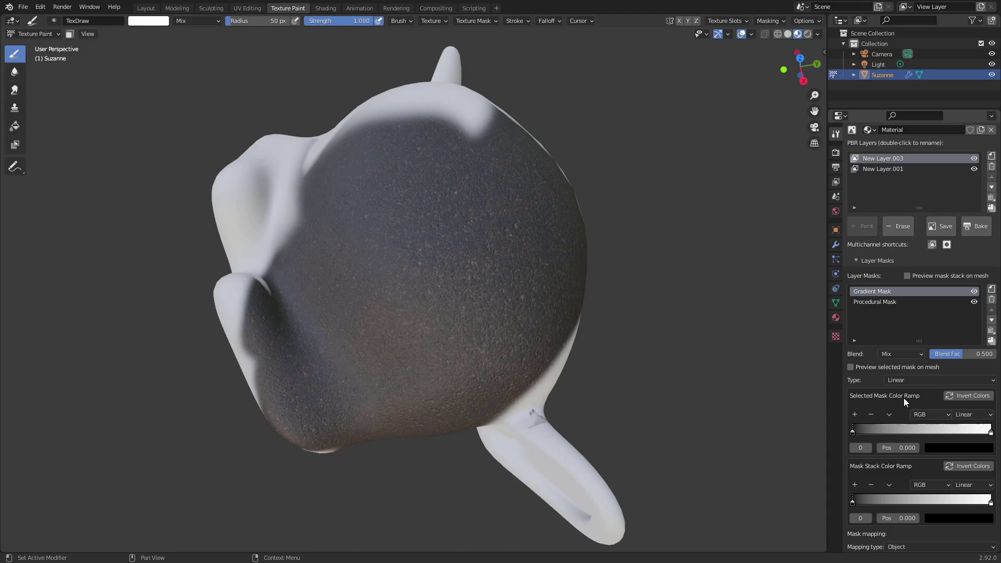
pyautogui.scroll(-5, 907, 400)
pyautogui.scroll(4, 916, 354)
# Turn on the mask stack preview on Suzanne's mesh
pyautogui.click(907, 261)
pyautogui.moveTo(599, 271); pyautogui.dragTo(729, 311, button='middle')
pyautogui.scroll(-4, 881, 435)
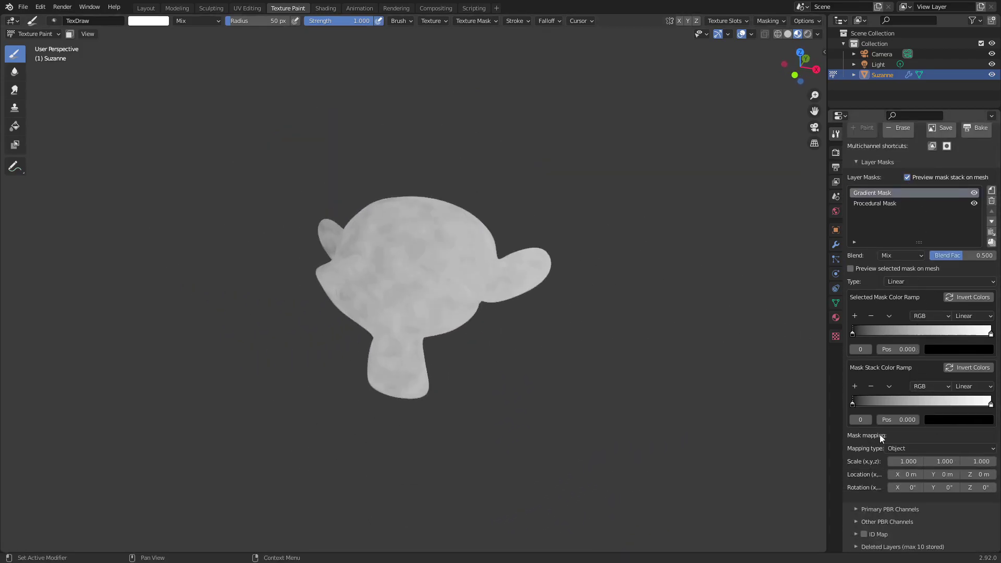
# Pull the Mask Stack color ramp stops together, ending with a stop at 0.432
pyautogui.moveTo(853, 402); pyautogui.dragTo(917, 401)
pyautogui.moveTo(990, 402); pyautogui.dragTo(930, 407)
pyautogui.moveTo(864, 338); pyautogui.dragTo(818, 330)
pyautogui.moveTo(913, 402)
pyautogui.mouseDown()
pyautogui.moveTo(927, 405)
pyautogui.moveTo(915, 403)
pyautogui.mouseUp()
pyautogui.moveTo(548, 271); pyautogui.dragTo(614, 306, button='middle')
pyautogui.scroll(3, 951, 323)
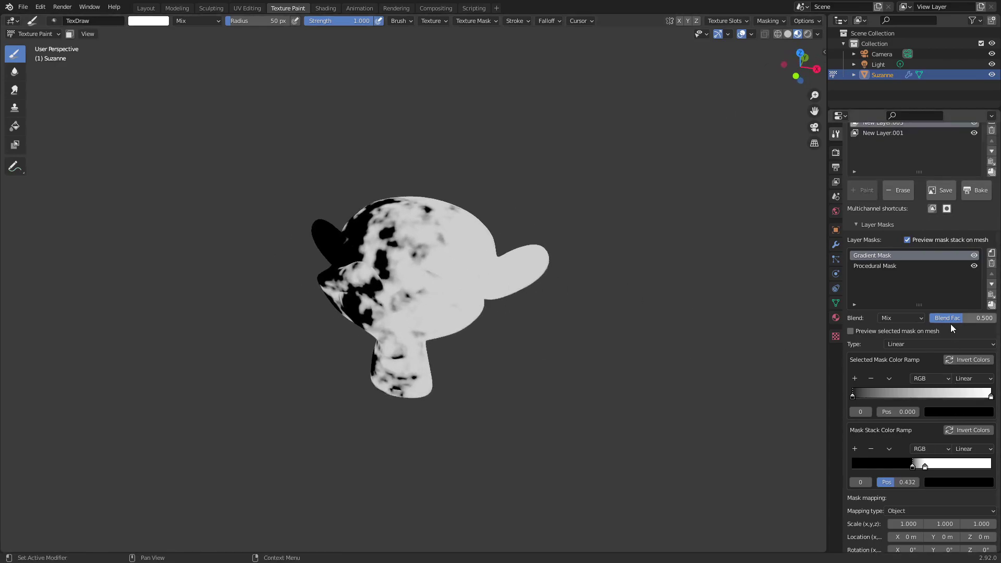
pyautogui.click(886, 241)
pyautogui.click(947, 369)
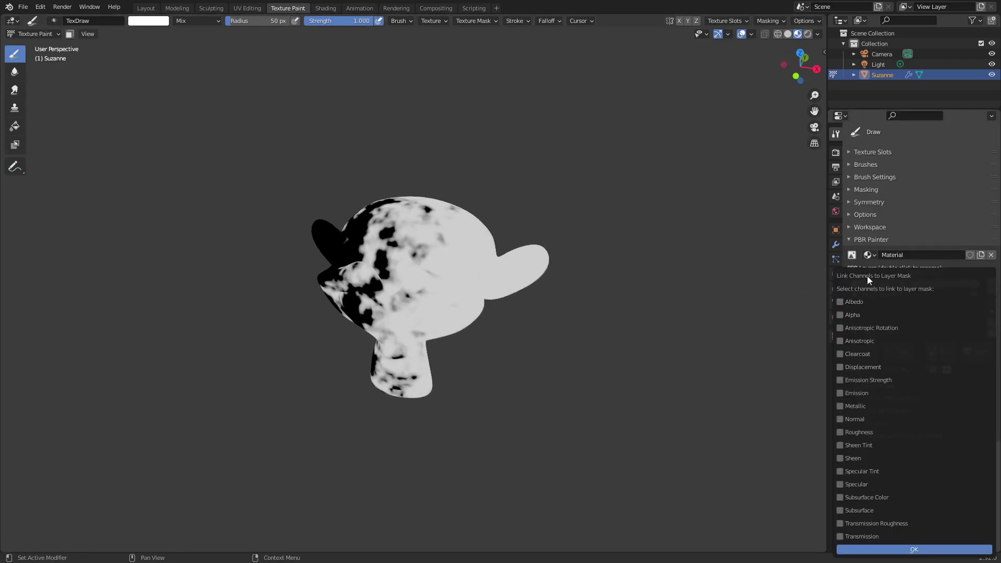
# Turn off the mask stack preview on the mesh
pyautogui.click(763, 256)
pyautogui.click(893, 386)
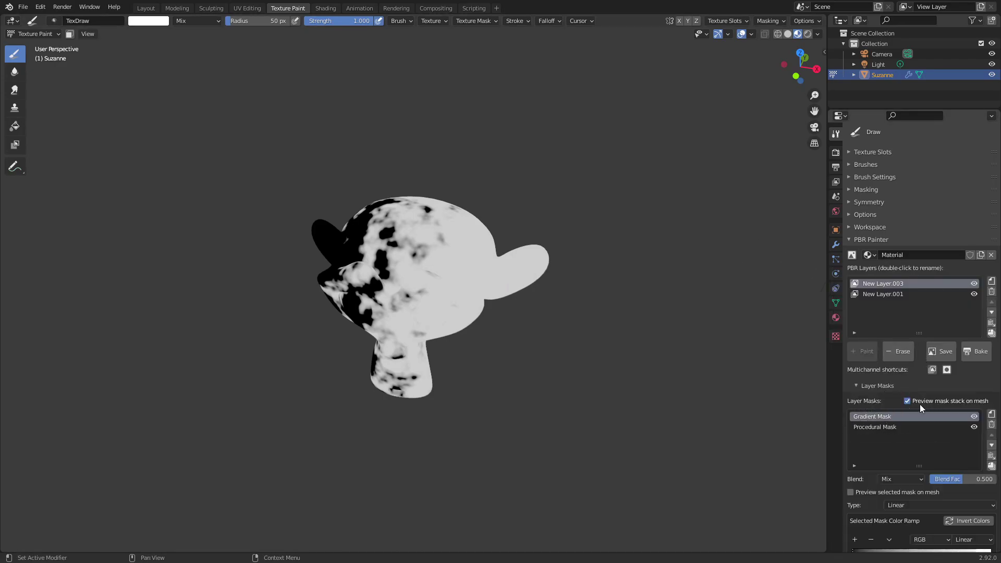
pyautogui.click(924, 405)
pyautogui.click(873, 386)
# Link the Albedo, Metallic, Normal and Roughness channels to the layer mask
pyautogui.click(947, 370)
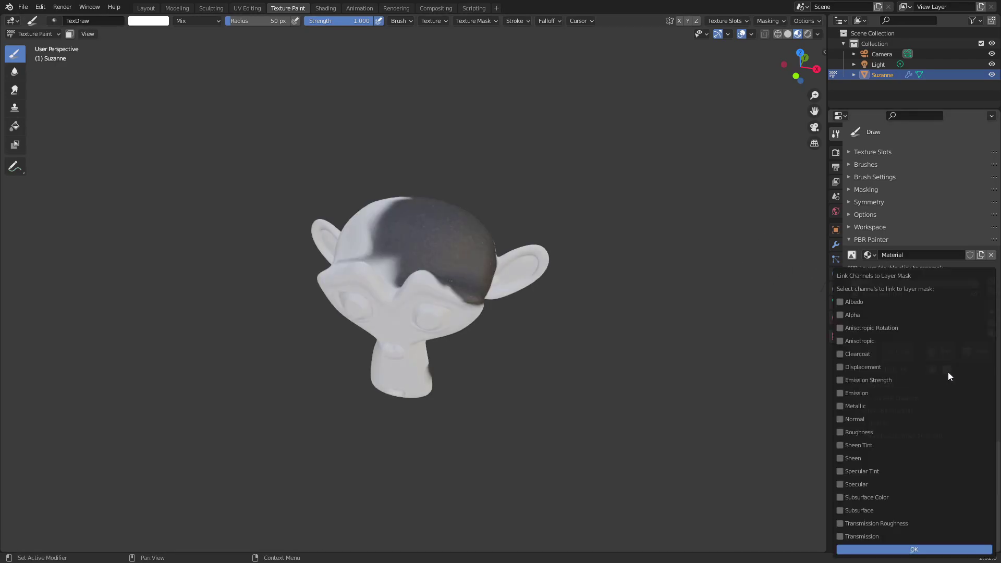
pyautogui.click(854, 306)
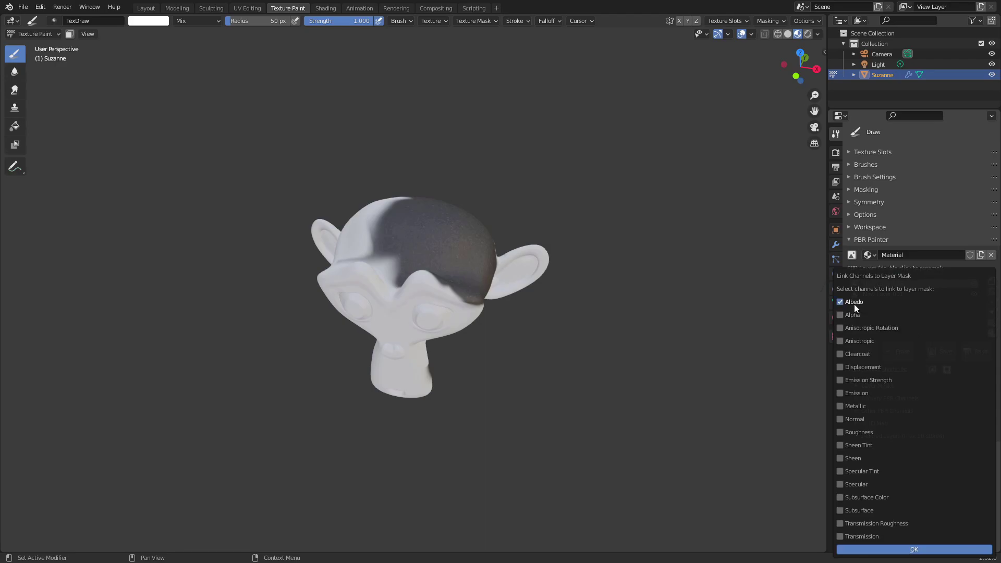
pyautogui.click(844, 406)
pyautogui.click(909, 549)
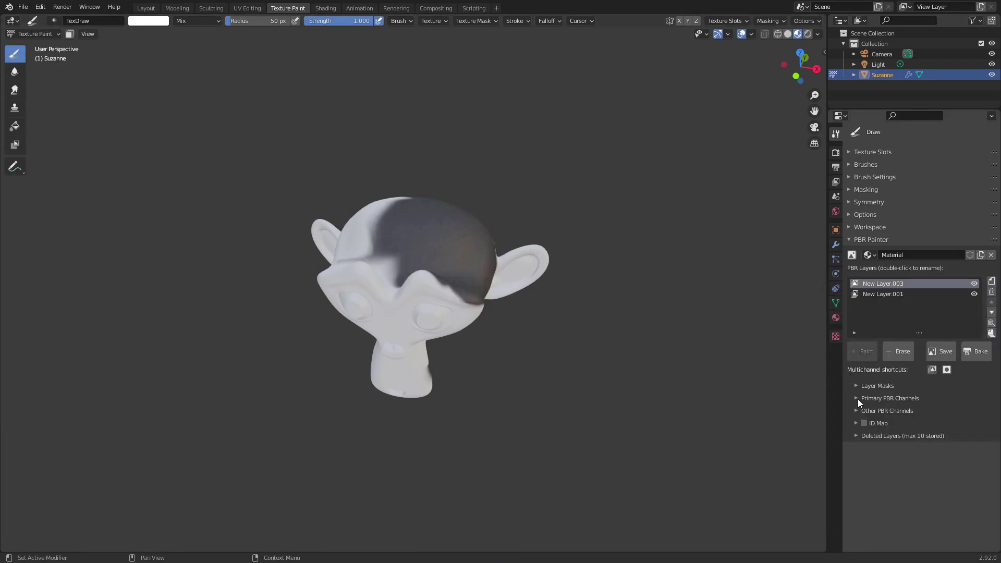
# Flood-fill New Layer.003's Albedo with white across Suzanne, leaving dark scratch patches showing through
pyautogui.moveTo(487, 219); pyautogui.dragTo(492, 277, button='middle')
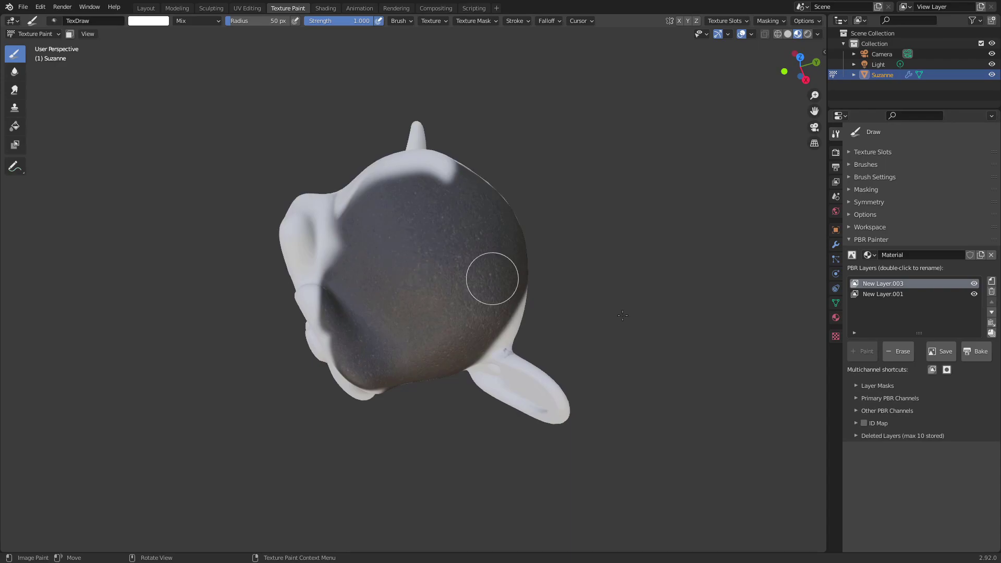
pyautogui.click(880, 398)
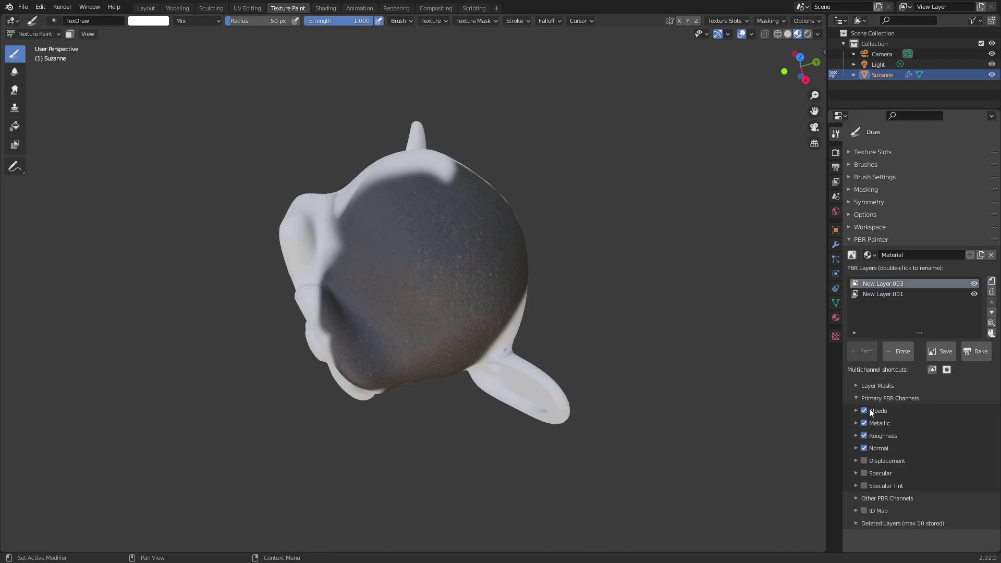
pyautogui.click(856, 410)
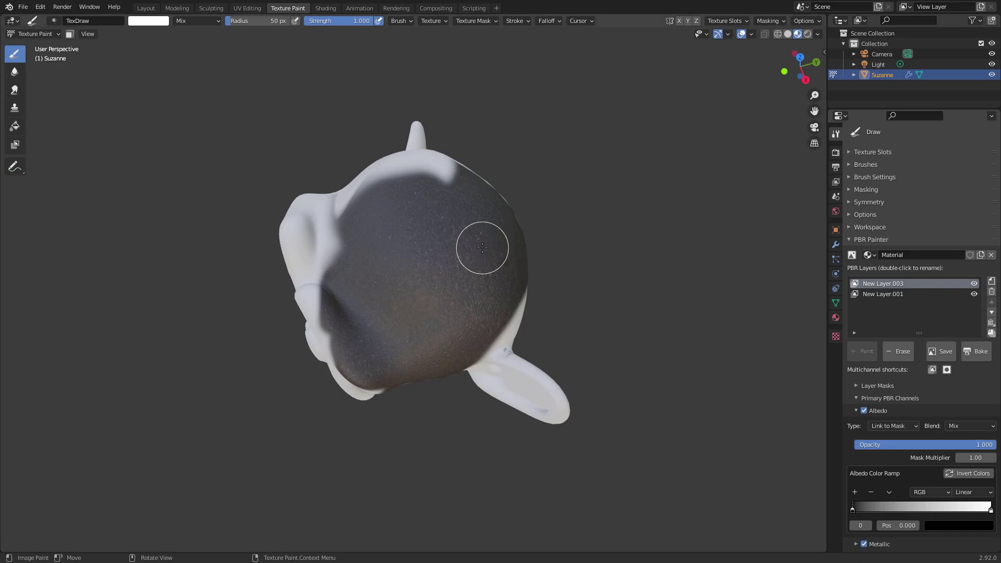
pyautogui.click(15, 127)
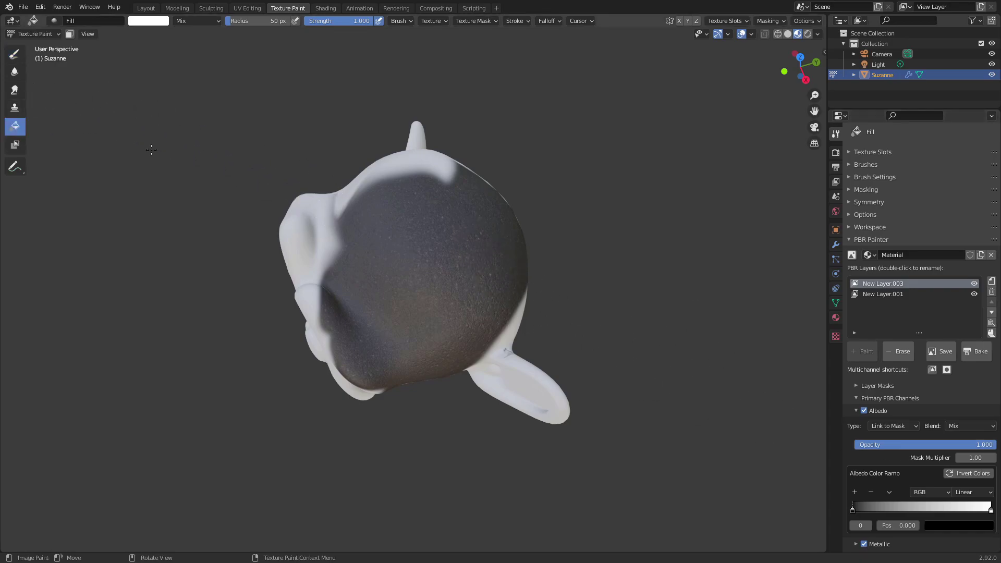
pyautogui.click(418, 262)
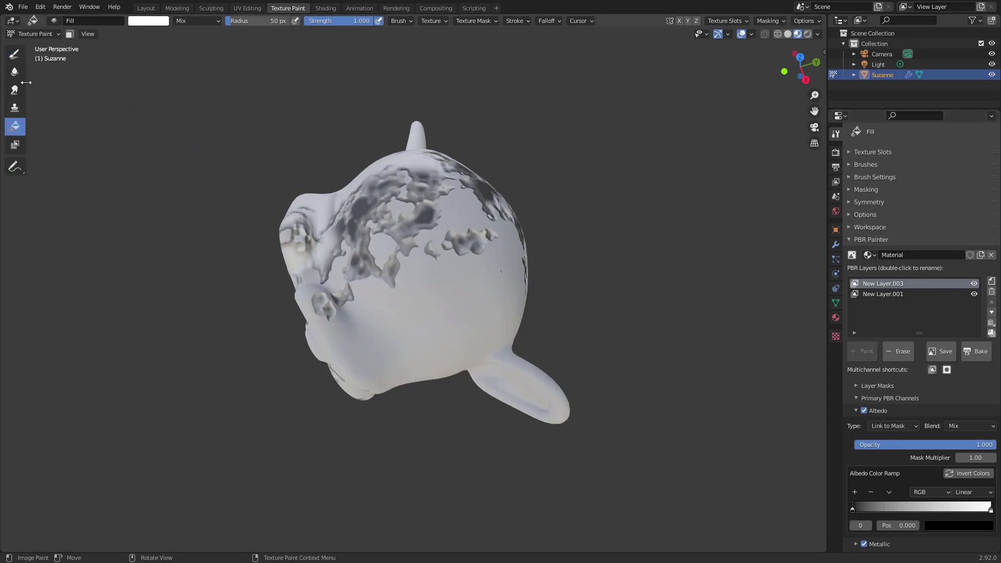
pyautogui.click(8, 58)
pyautogui.moveTo(487, 244); pyautogui.dragTo(427, 230, button='middle')
pyautogui.scroll(3, 427, 231)
pyautogui.scroll(-1, 426, 231)
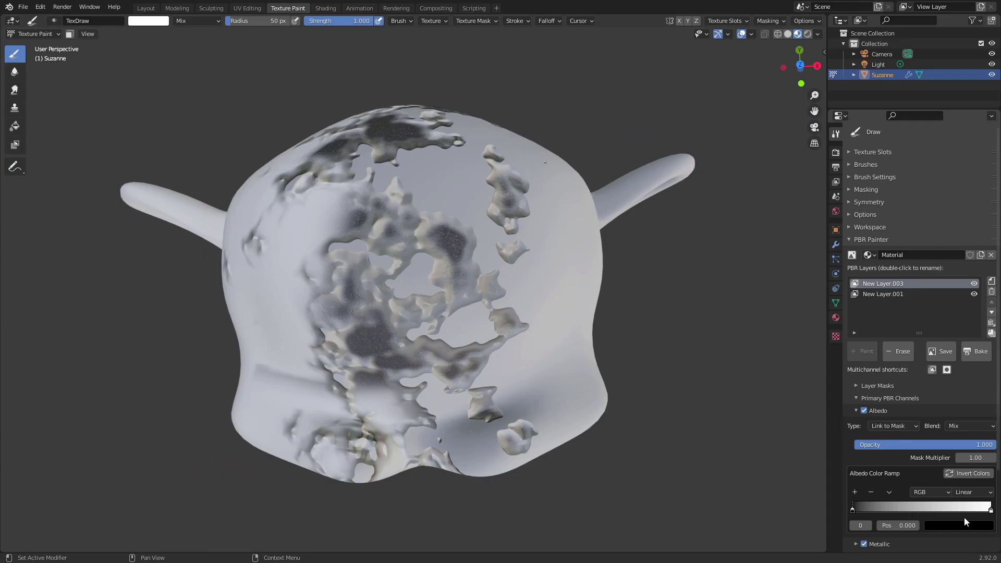
pyautogui.click(973, 295)
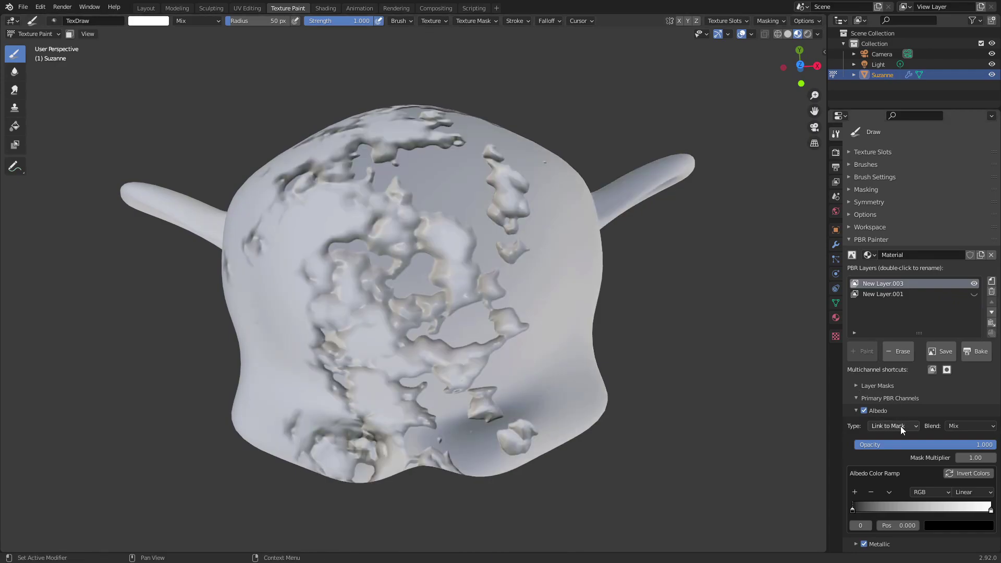
pyautogui.moveTo(417, 235)
pyautogui.mouseDown(button='middle')
pyautogui.moveTo(431, 172)
pyautogui.moveTo(573, 260)
pyautogui.moveTo(652, 339)
pyautogui.mouseUp(button='middle')
pyautogui.scroll(6, 682, 378)
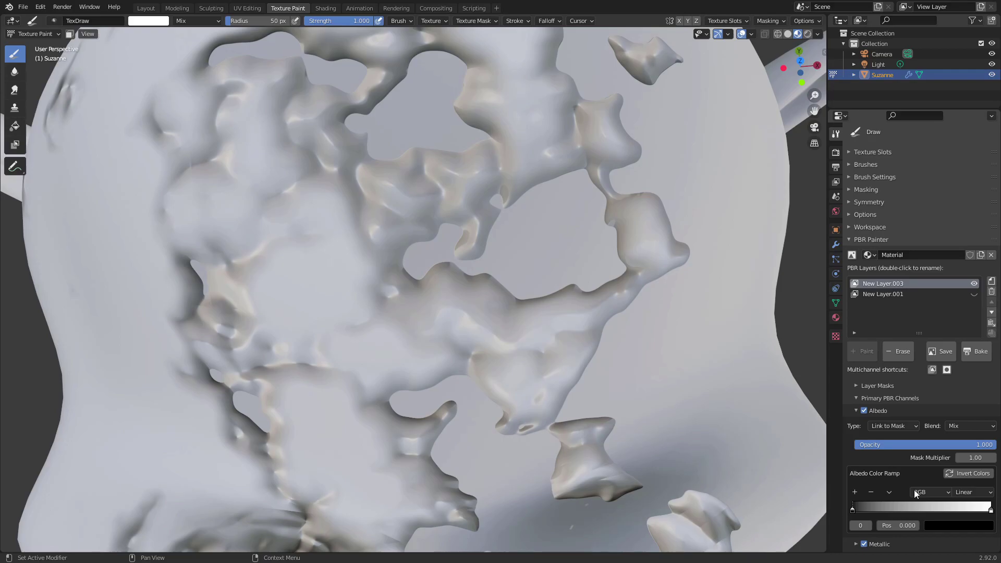
pyautogui.scroll(-4, 891, 428)
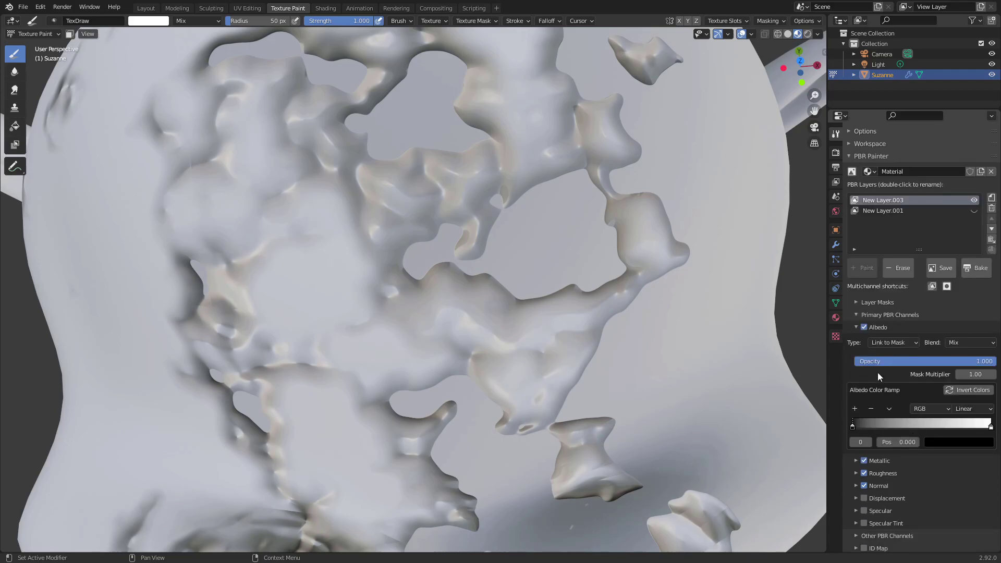
pyautogui.click(949, 442)
pyautogui.moveTo(986, 365); pyautogui.dragTo(973, 312)
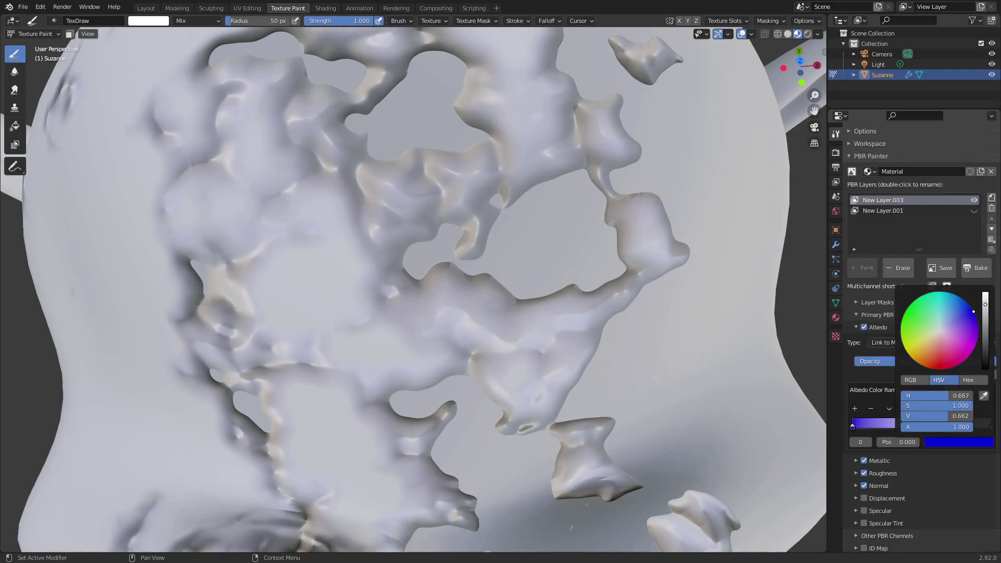
pyautogui.click(992, 425)
pyautogui.click(977, 442)
pyautogui.click(948, 341)
pyautogui.click(974, 330)
pyautogui.scroll(-8, 440, 217)
pyautogui.moveTo(458, 275); pyautogui.dragTo(502, 243, button='middle')
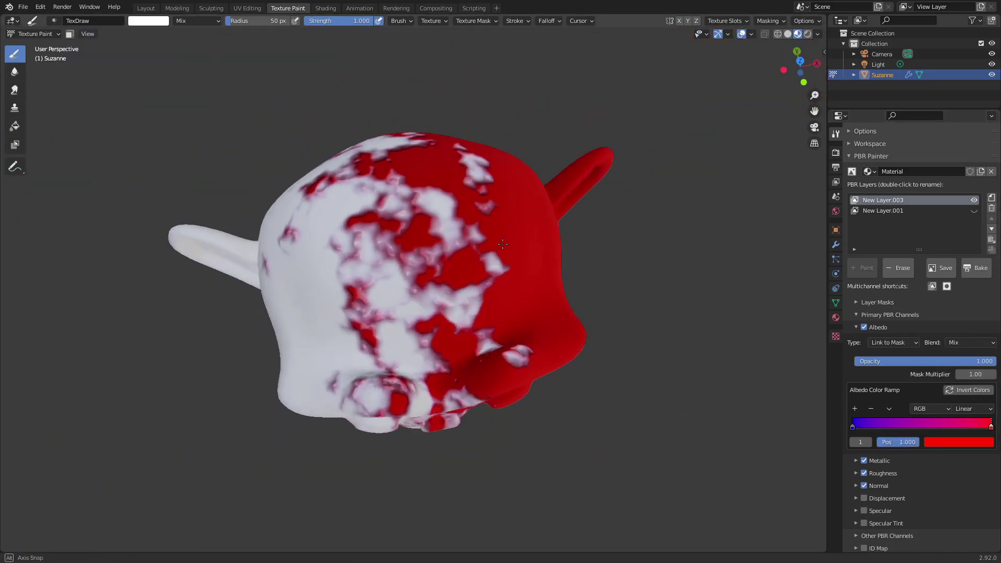
pyautogui.moveTo(858, 425)
pyautogui.mouseDown()
pyautogui.moveTo(964, 430)
pyautogui.moveTo(945, 431)
pyautogui.mouseUp()
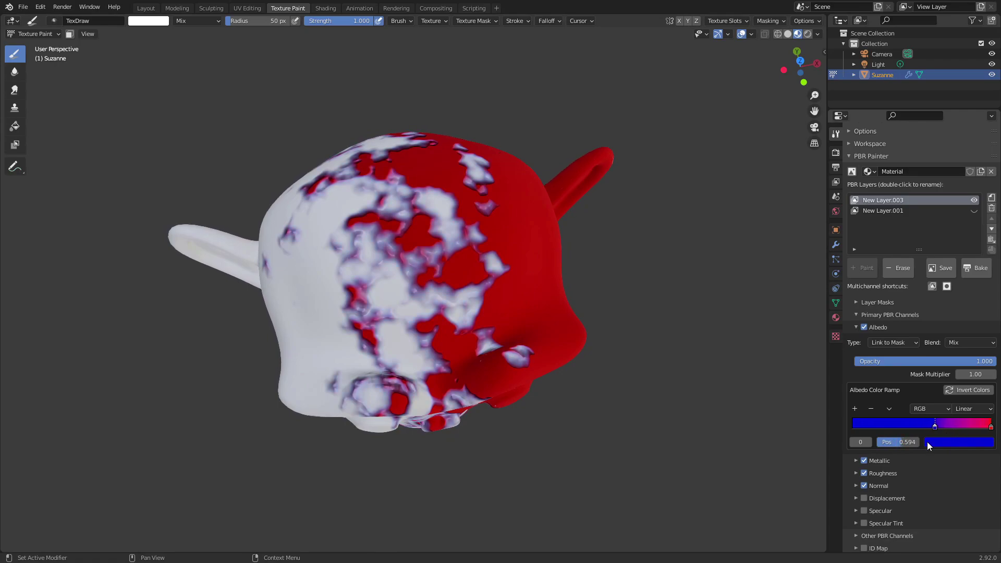
pyautogui.click(855, 485)
pyautogui.scroll(-4, 925, 477)
pyautogui.moveTo(851, 513)
pyautogui.mouseDown()
pyautogui.moveTo(968, 512)
pyautogui.moveTo(853, 513)
pyautogui.mouseUp()
pyautogui.moveTo(457, 237); pyautogui.dragTo(542, 291, button='middle')
pyautogui.scroll(5, 543, 290)
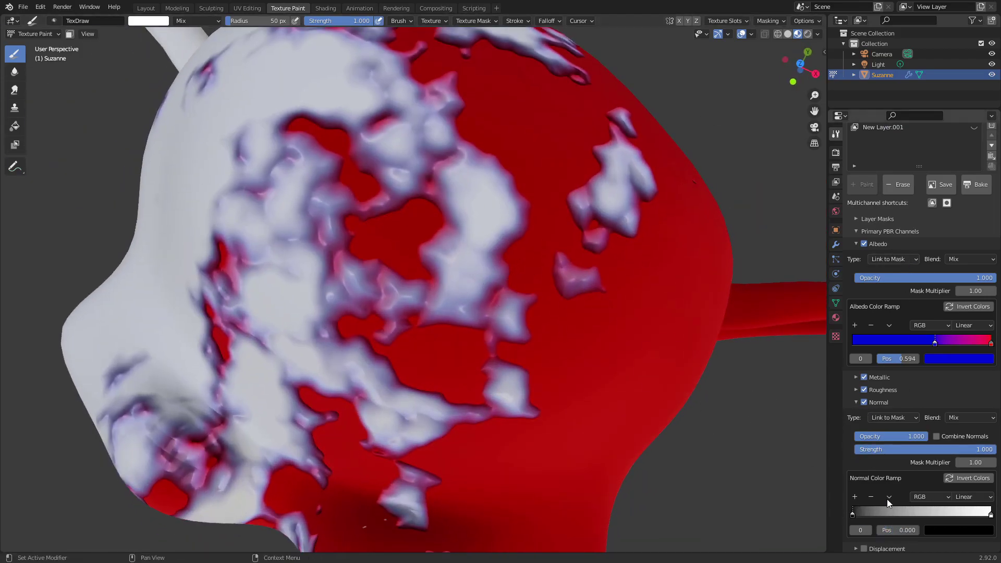
pyautogui.moveTo(860, 509)
pyautogui.mouseDown()
pyautogui.moveTo(977, 516)
pyautogui.moveTo(837, 506)
pyautogui.mouseUp()
pyautogui.scroll(-5, 542, 218)
pyautogui.moveTo(543, 219); pyautogui.dragTo(519, 222, button='middle')
pyautogui.moveTo(501, 156); pyautogui.dragTo(724, 306, button='middle')
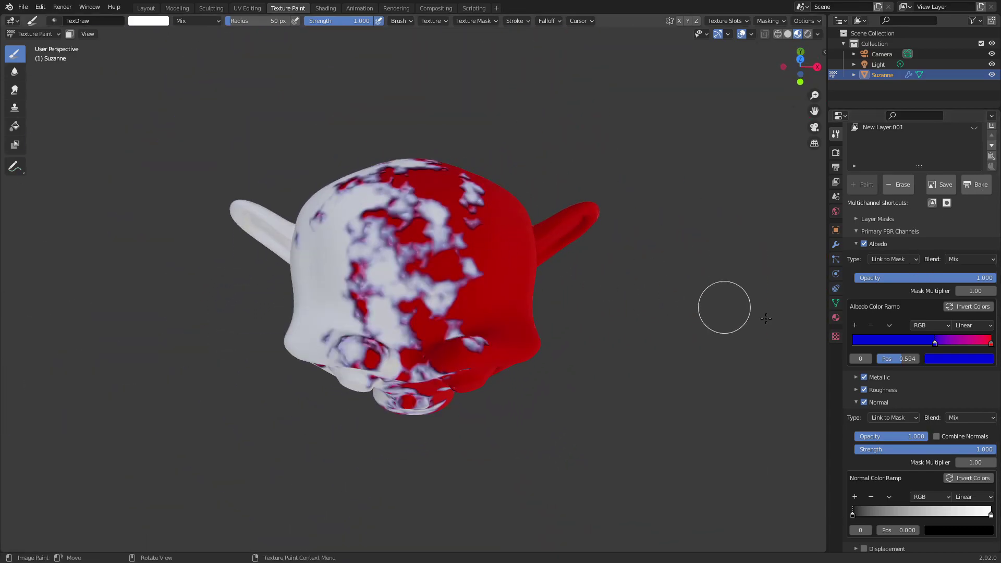
# Open the layer's mask settings and select the Procedural Mask for editing
pyautogui.click(856, 243)
pyautogui.click(856, 275)
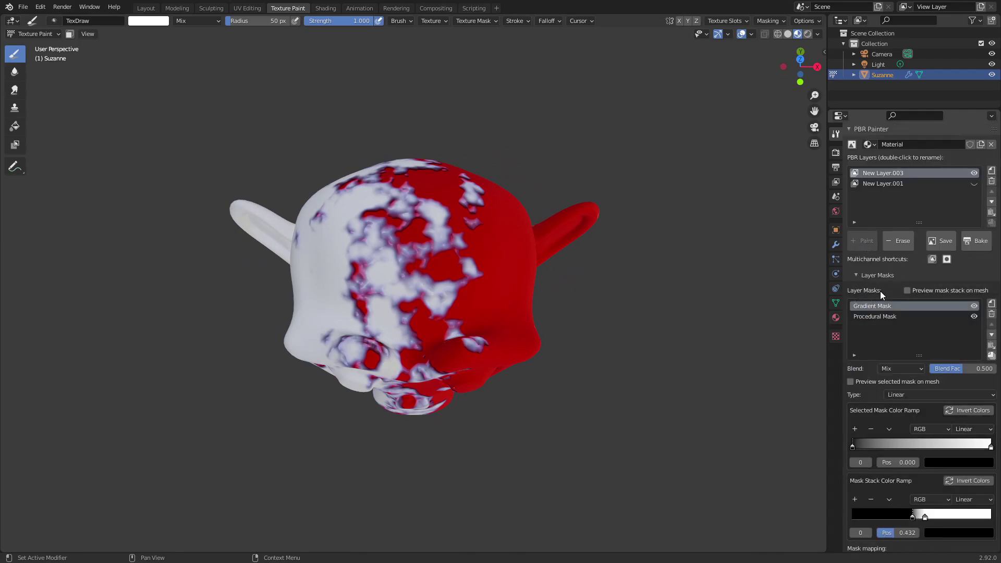
pyautogui.moveTo(652, 292); pyautogui.dragTo(592, 273, button='middle')
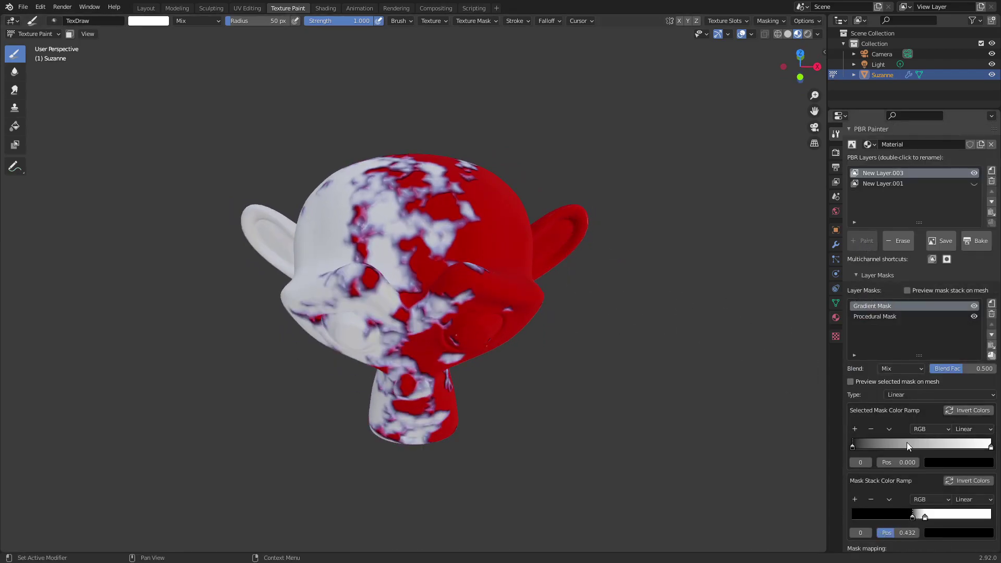
pyautogui.click(881, 317)
pyautogui.moveTo(853, 498); pyautogui.dragTo(771, 490)
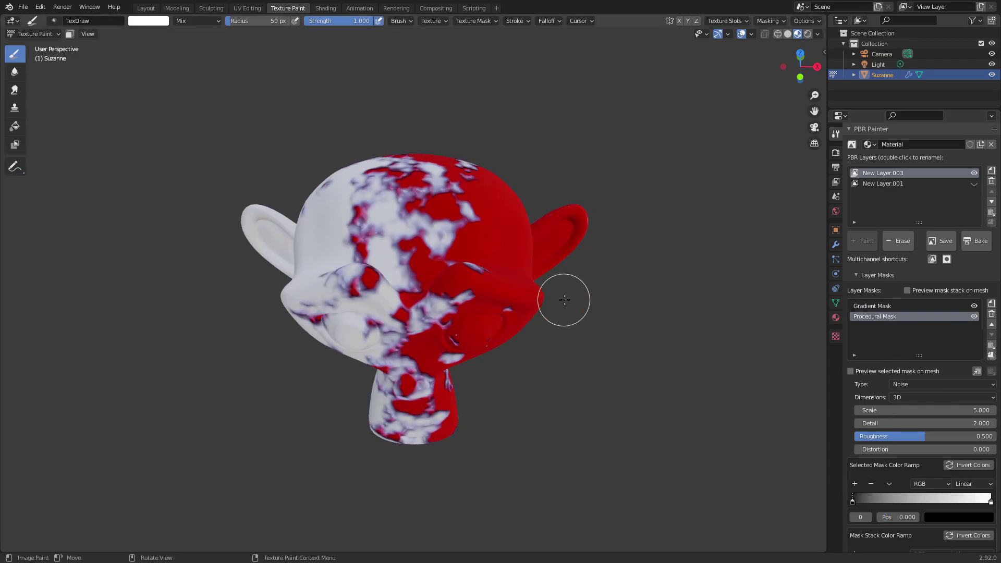
pyautogui.moveTo(564, 300); pyautogui.dragTo(574, 338, button='middle')
pyautogui.scroll(-4, 893, 469)
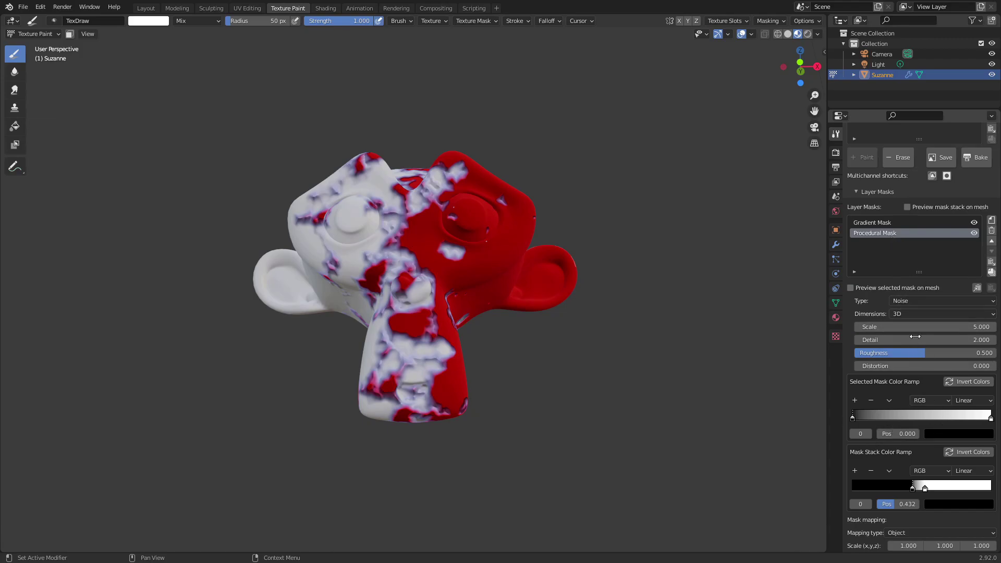
# Raise the Procedural Mask noise scale to 22.500 so the patches become fine speckles
pyautogui.moveTo(915, 328); pyautogui.dragTo(959, 328)
pyautogui.scroll(6, 617, 305)
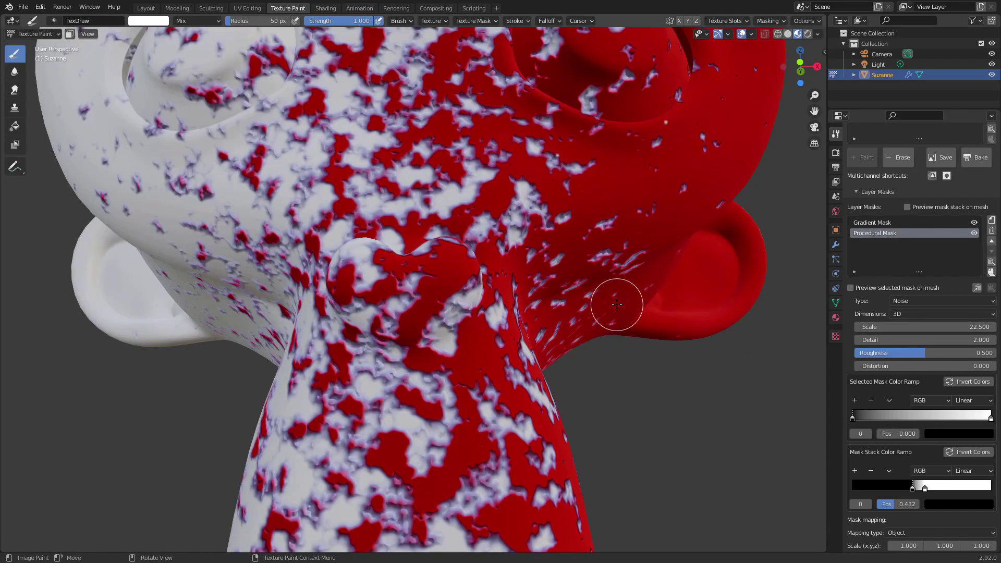
pyautogui.scroll(3, 616, 304)
pyautogui.scroll(-6, 507, 407)
pyautogui.moveTo(508, 407); pyautogui.dragTo(495, 262, button='middle')
pyautogui.scroll(2, 494, 262)
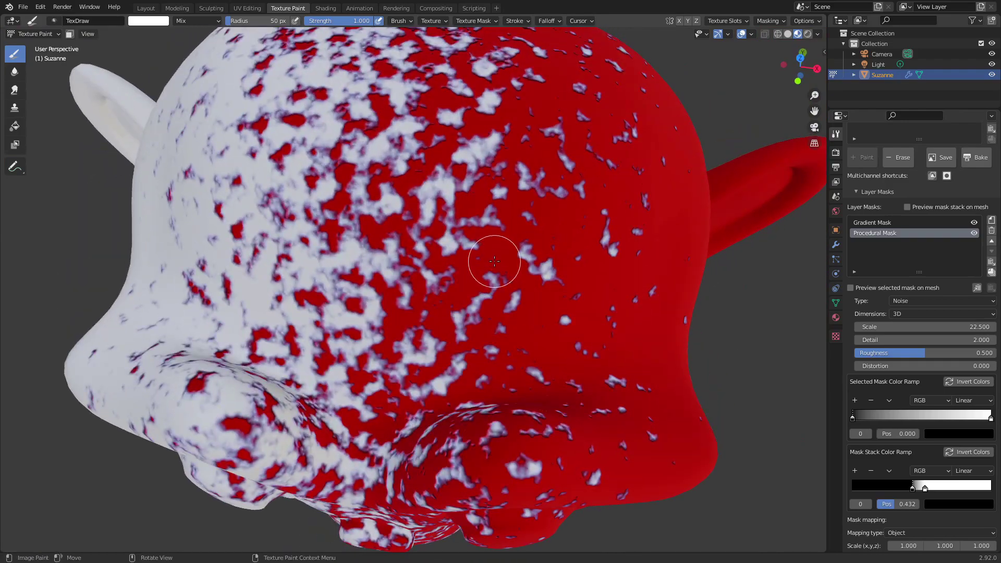
pyautogui.scroll(-4, 494, 261)
pyautogui.click(877, 191)
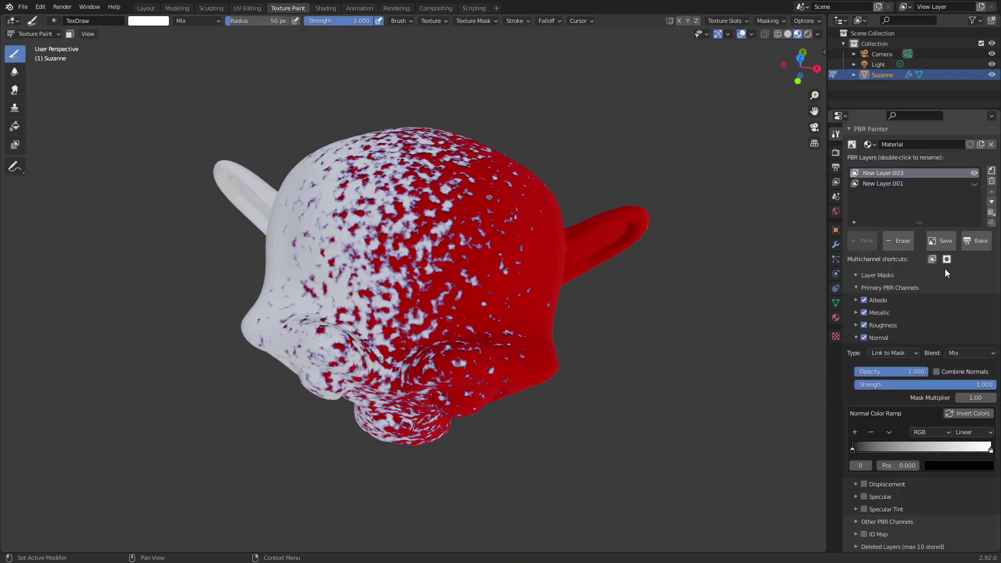
pyautogui.click(883, 292)
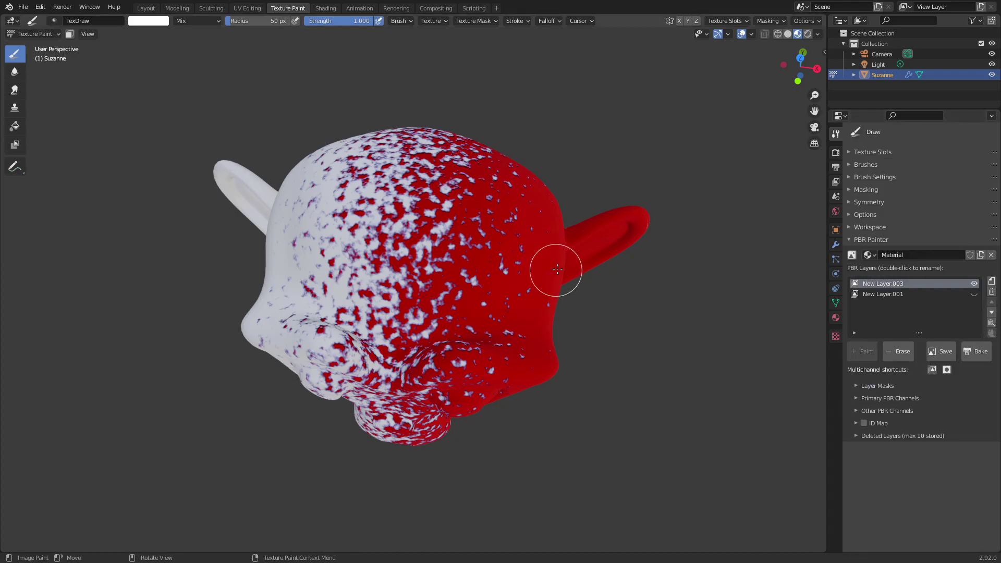
# Delete New Layer.003 and unhide New Layer.001 to show its dark paint
pyautogui.scroll(-2, 554, 268)
pyautogui.click(992, 292)
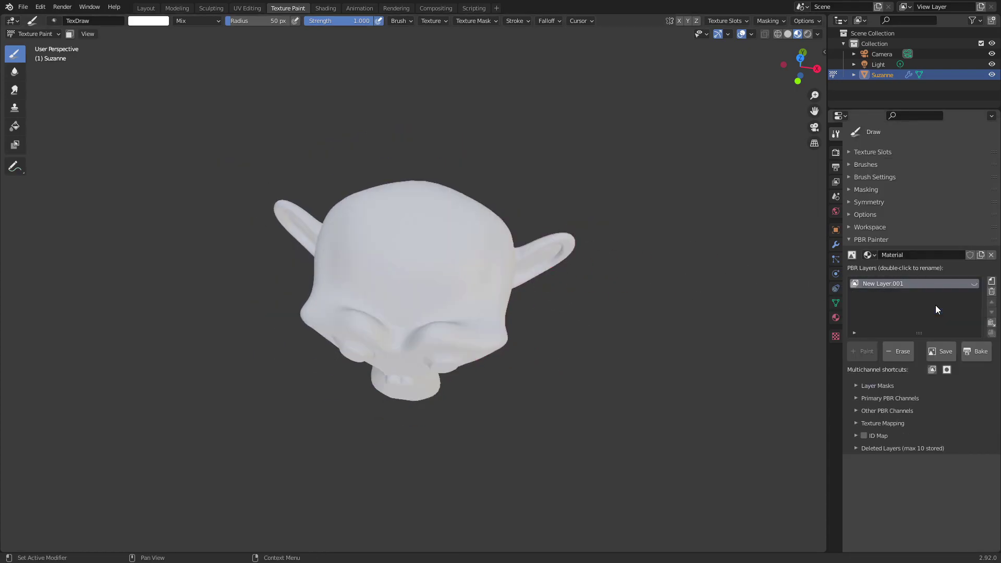
pyautogui.click(972, 284)
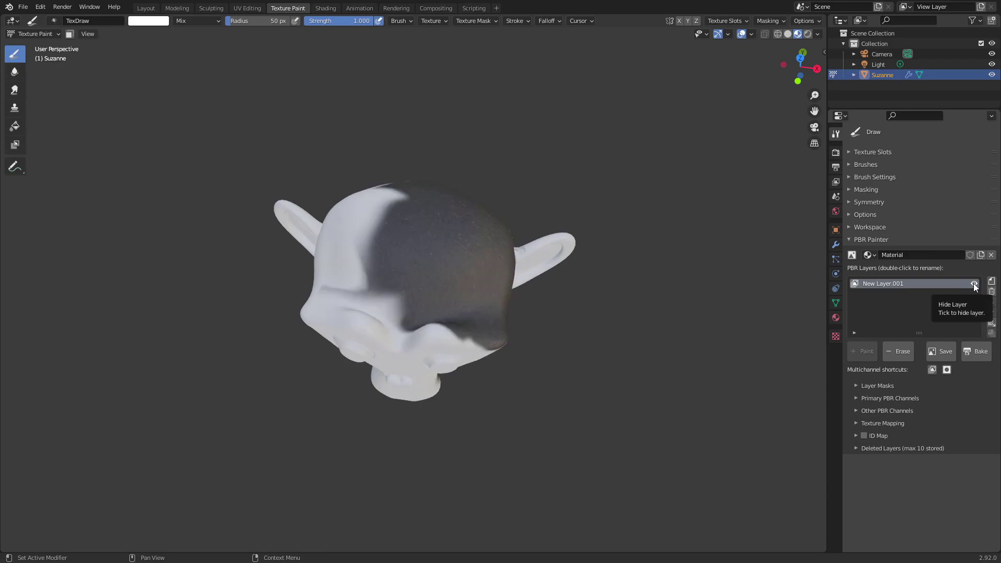
# Paint New Layer.001's dark asphalt texture over Suzanne's remaining white areas
pyautogui.moveTo(476, 320); pyautogui.dragTo(320, 314, button='middle')
pyautogui.moveTo(458, 241)
pyautogui.mouseDown()
pyautogui.moveTo(468, 295)
pyautogui.moveTo(480, 252)
pyautogui.moveTo(511, 354)
pyautogui.moveTo(426, 328)
pyautogui.moveTo(370, 332)
pyautogui.moveTo(384, 359)
pyautogui.moveTo(425, 308)
pyautogui.mouseUp()
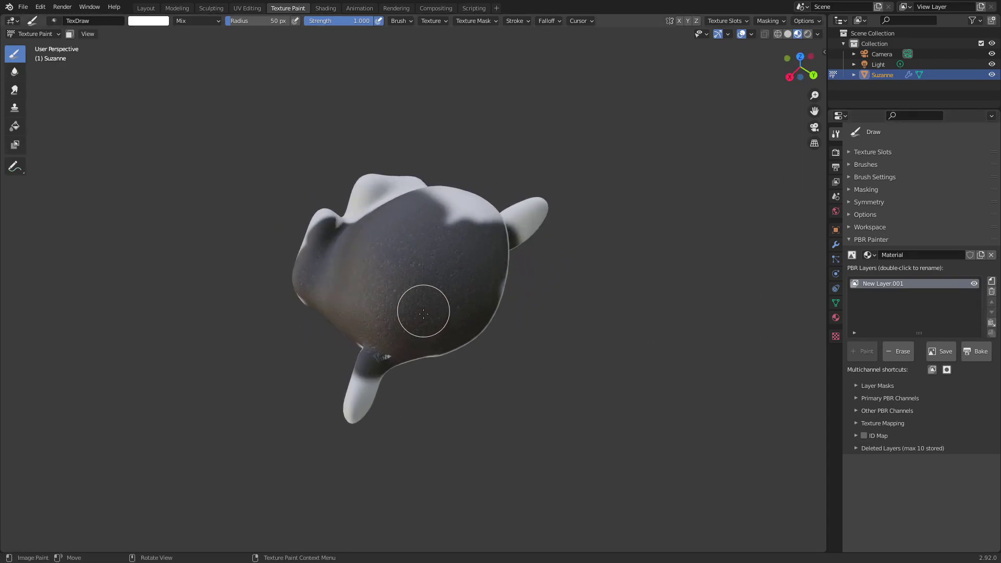
pyautogui.scroll(8, 424, 308)
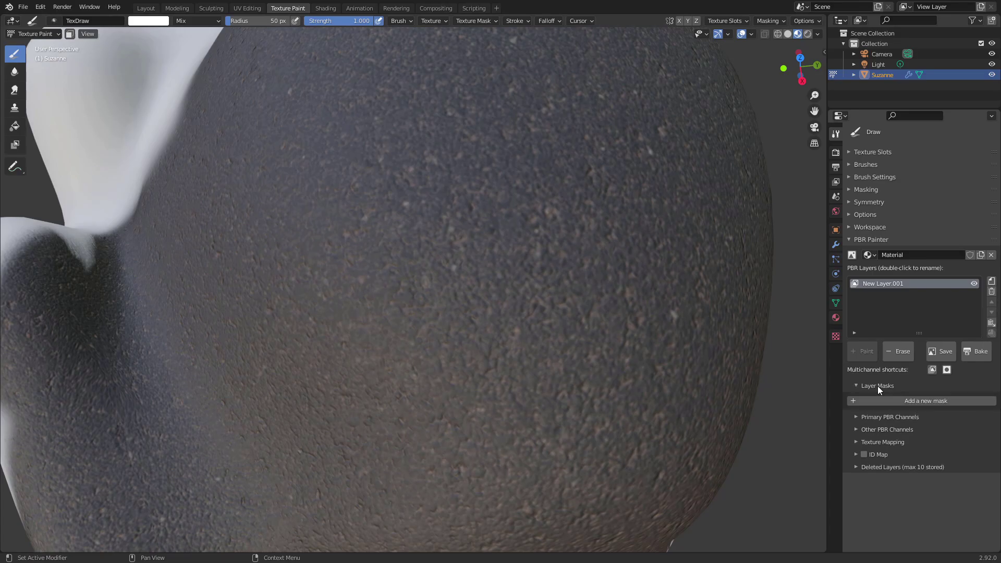
# Add a 1024x1024 New Layer.004 and set its new mask to Preset type Cracks
pyautogui.click(992, 282)
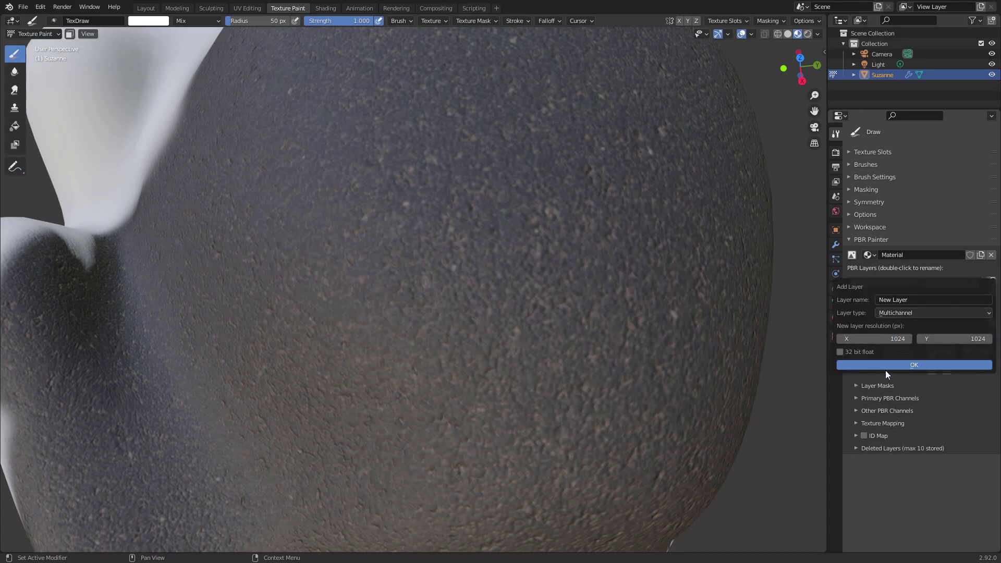
pyautogui.click(901, 365)
pyautogui.click(883, 386)
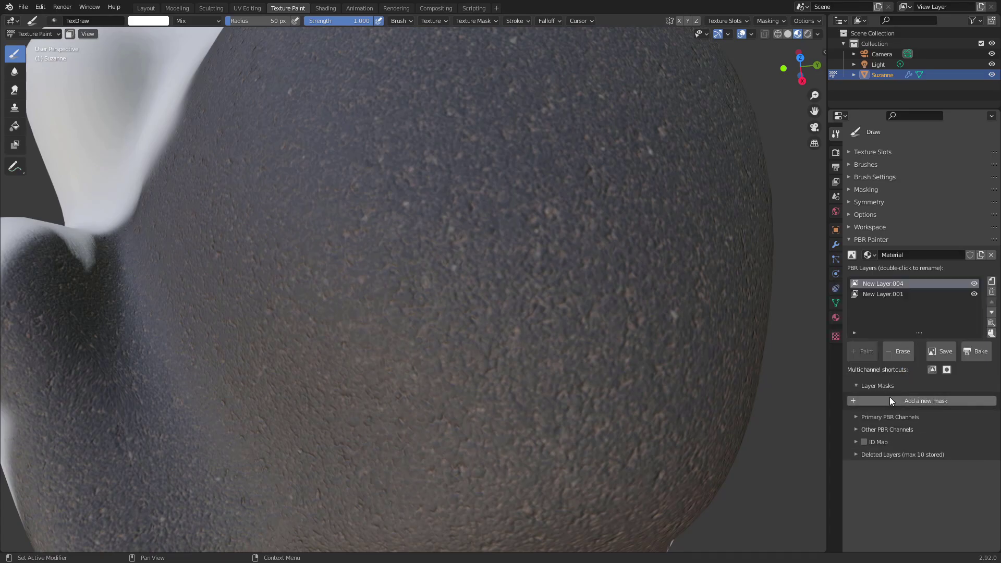
pyautogui.click(890, 398)
pyautogui.click(892, 415)
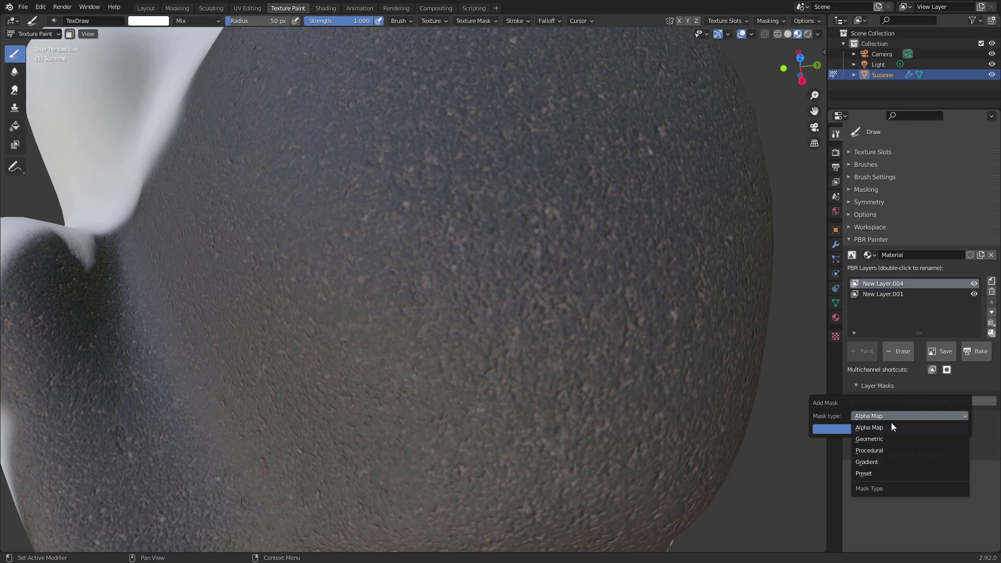
pyautogui.click(868, 474)
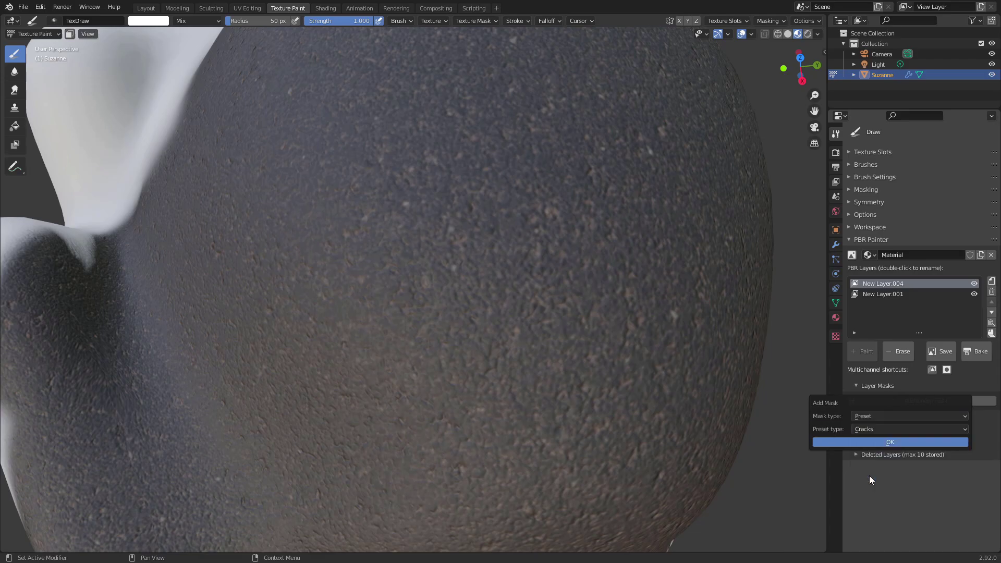
pyautogui.click(883, 429)
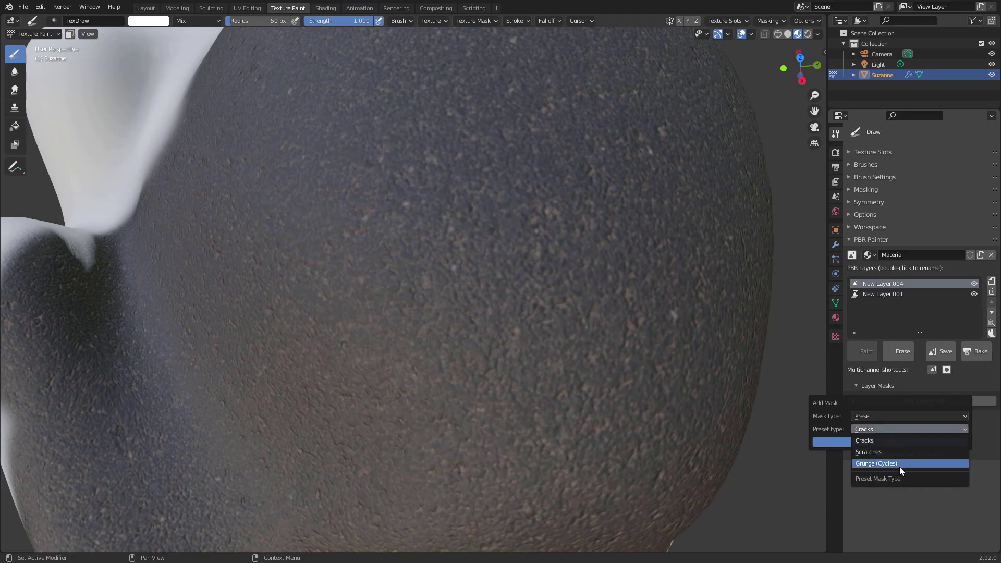
pyautogui.click(870, 422)
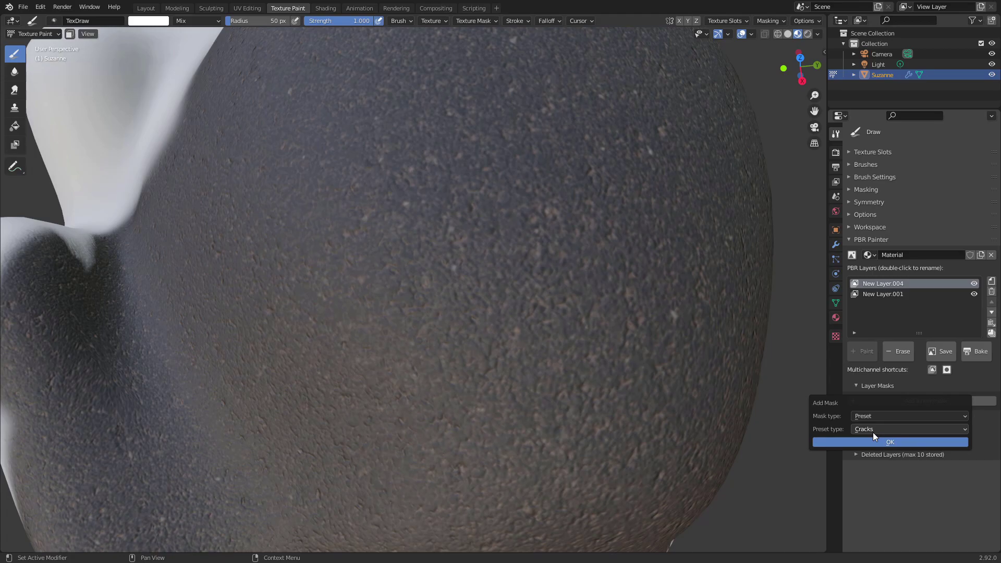
pyautogui.click(873, 433)
pyautogui.click(874, 429)
pyautogui.click(874, 430)
pyautogui.click(871, 430)
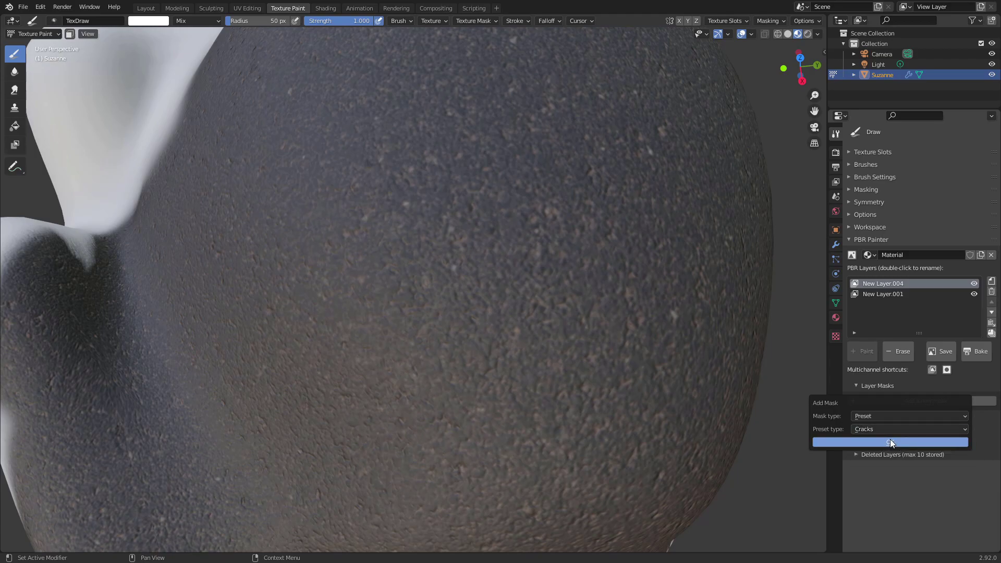
# Add the Cracks preset mask, tuning thickness 2.29, detail 7.900 and roughness 0.694 while previewing
pyautogui.click(890, 442)
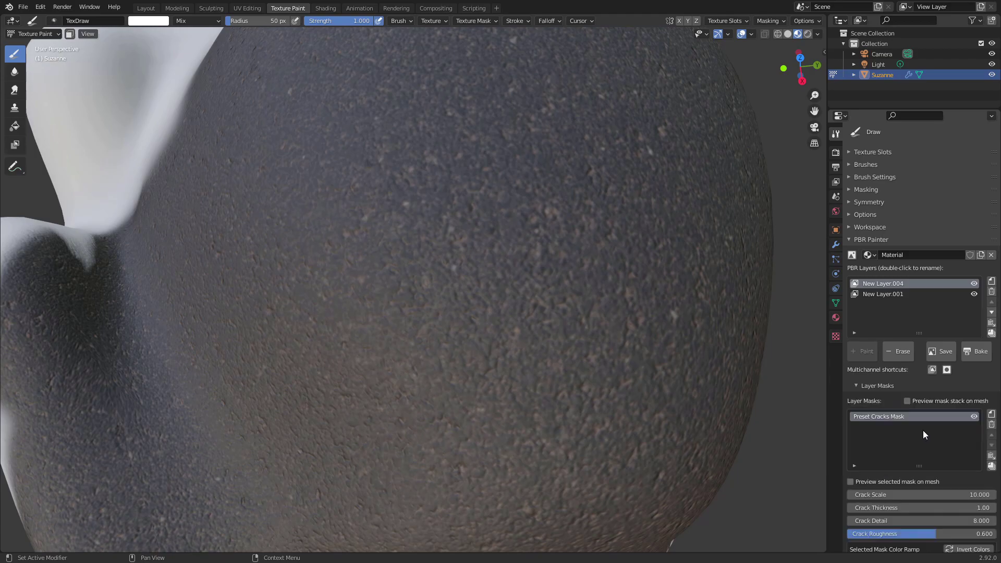
pyautogui.scroll(-10, 652, 351)
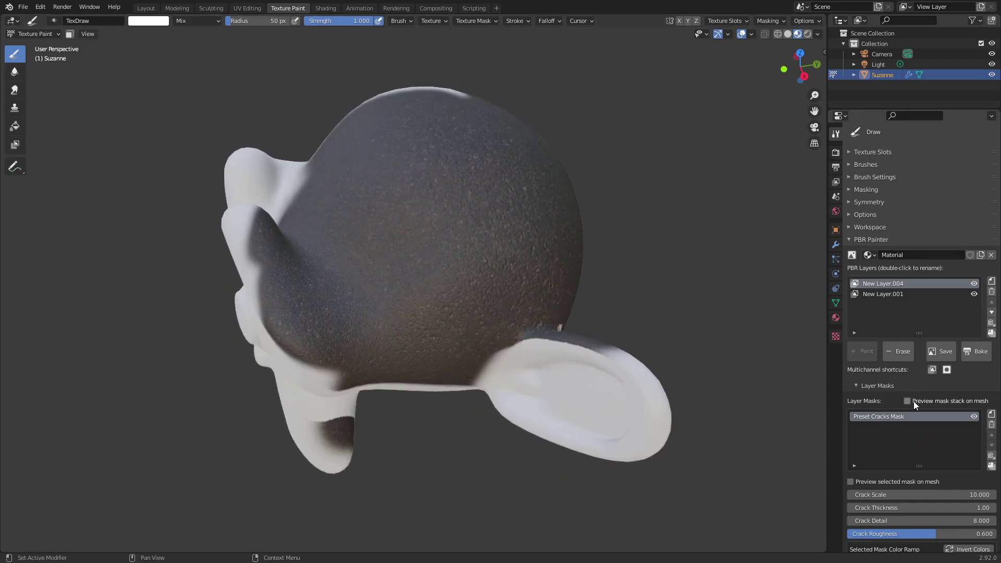
pyautogui.click(914, 402)
pyautogui.moveTo(642, 290); pyautogui.dragTo(690, 394, button='middle')
pyautogui.scroll(-4, 887, 455)
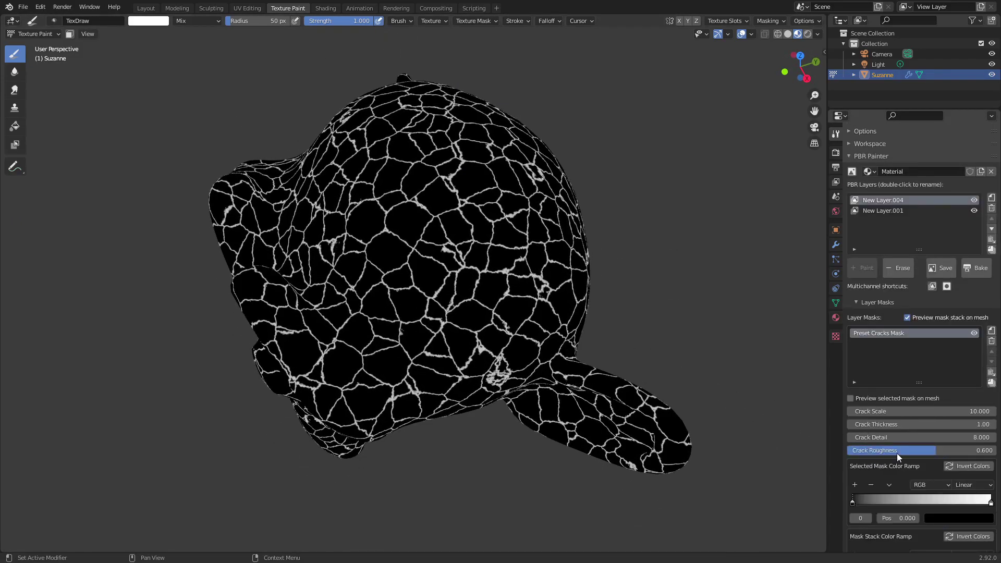
pyautogui.scroll(-3, 887, 454)
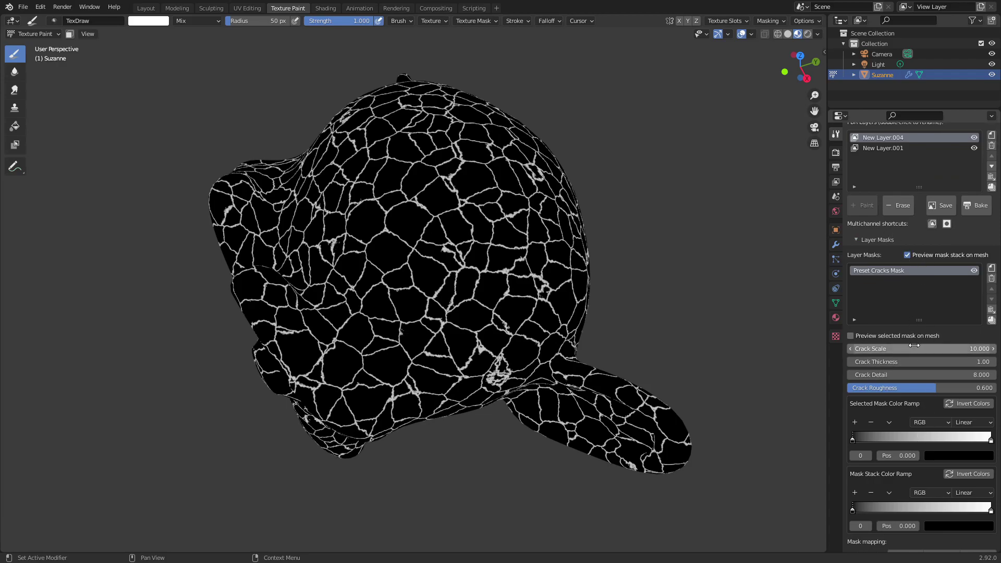
pyautogui.moveTo(914, 347); pyautogui.dragTo(963, 375)
pyautogui.scroll(9, 543, 242)
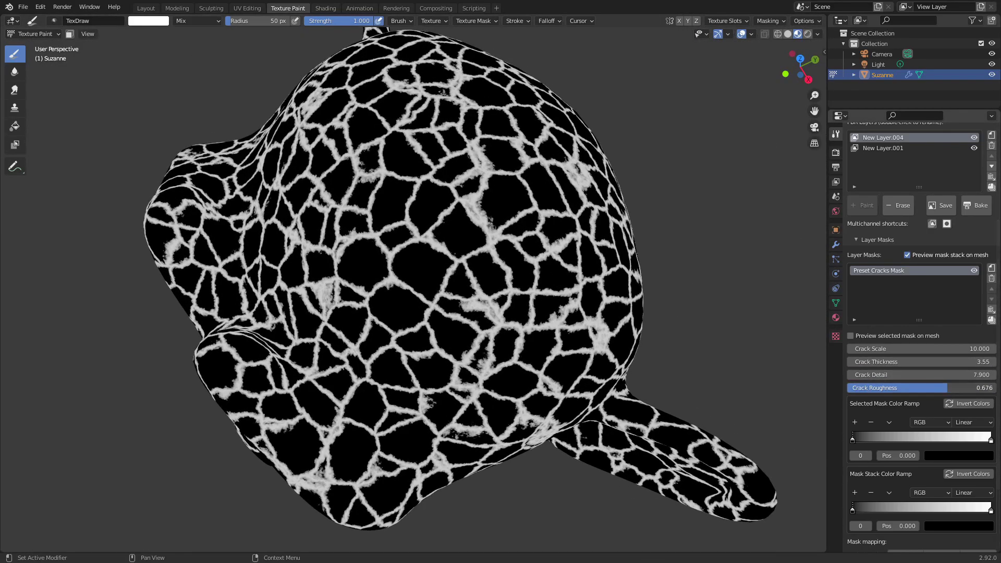
pyautogui.moveTo(946, 388); pyautogui.dragTo(926, 362)
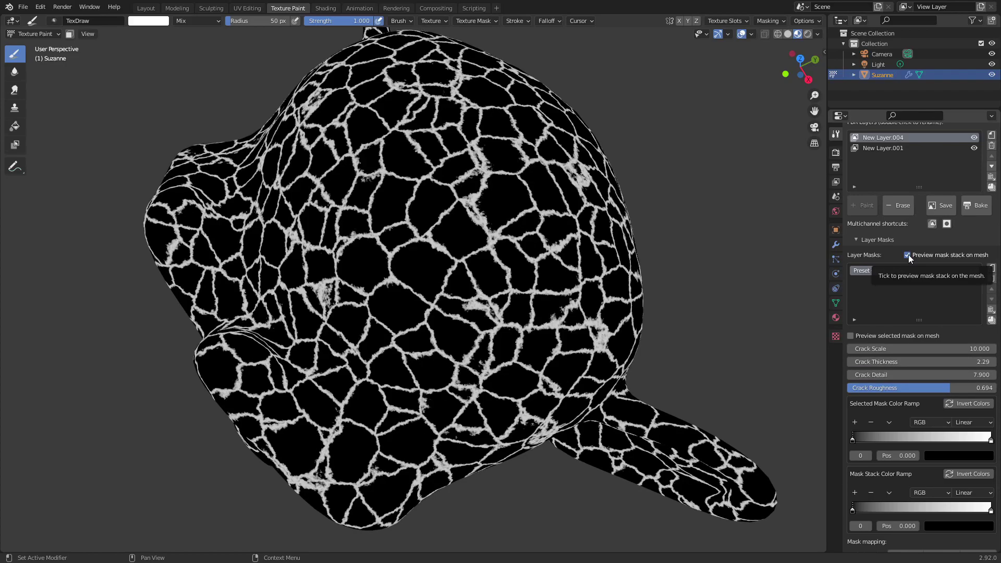
pyautogui.click(907, 255)
# Enlarge the paint brush radius to 301 px
pyautogui.click(876, 238)
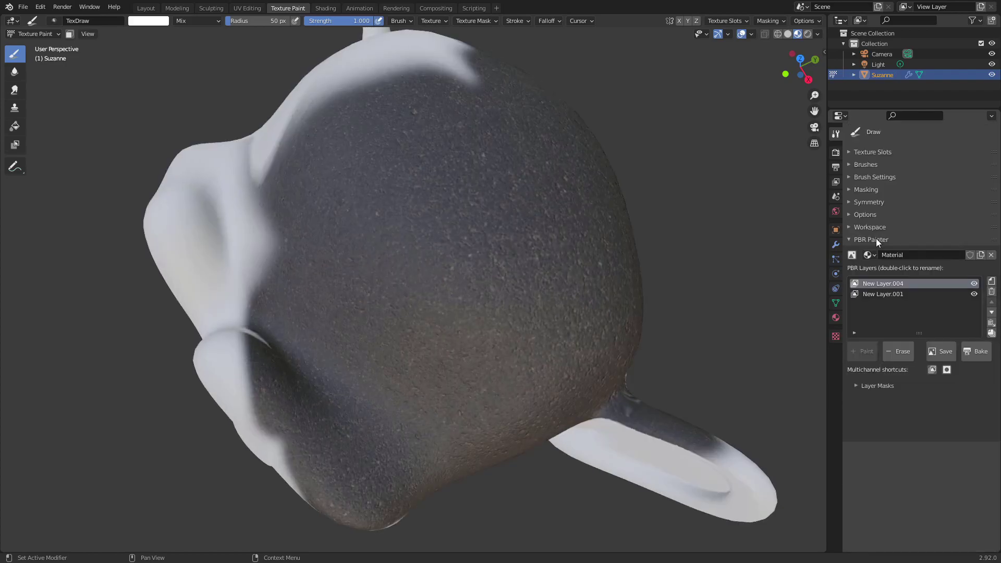
pyautogui.click(887, 397)
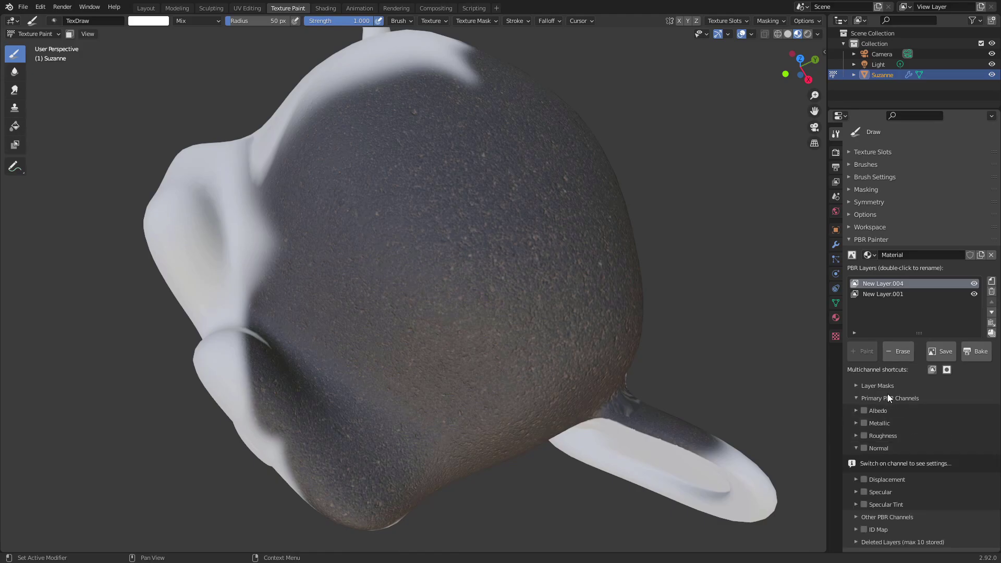
pyautogui.click(856, 448)
pyautogui.moveTo(469, 292); pyautogui.dragTo(526, 219, button='middle')
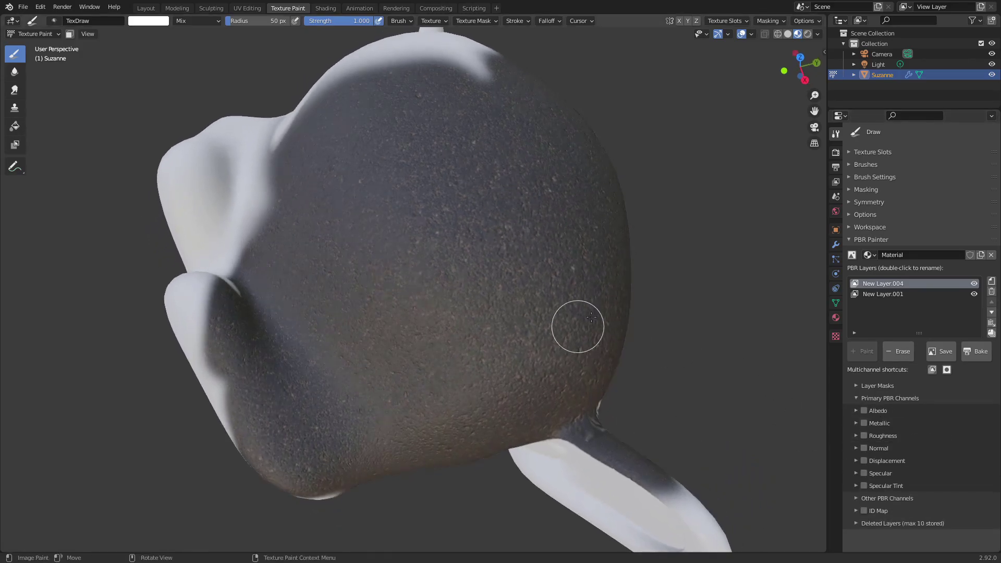
pyautogui.press('f')
pyautogui.click(601, 323)
# Enable New Layer.004's Normal channel and set its type to Link to Mask
pyautogui.click(856, 448)
pyautogui.click(864, 448)
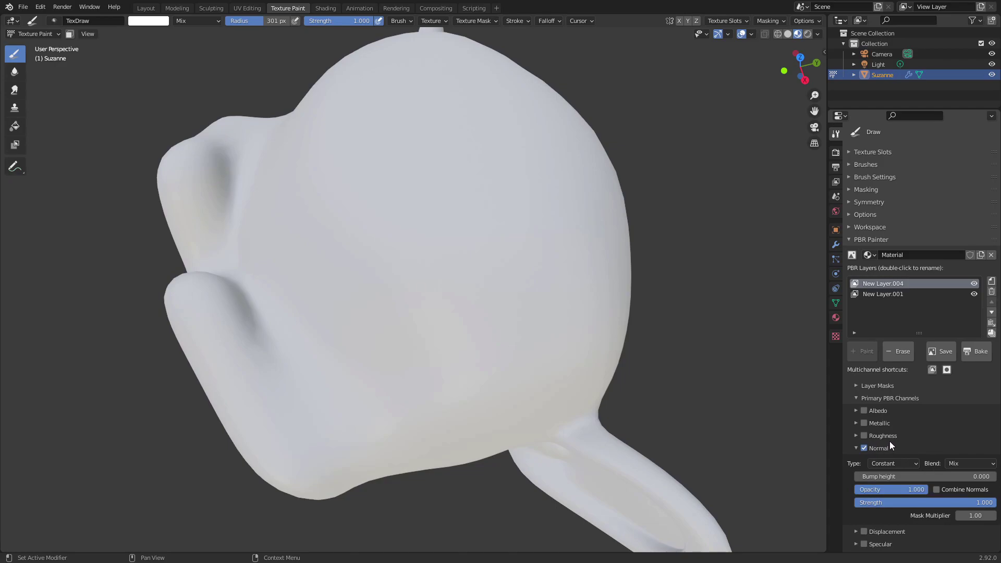
pyautogui.click(902, 462)
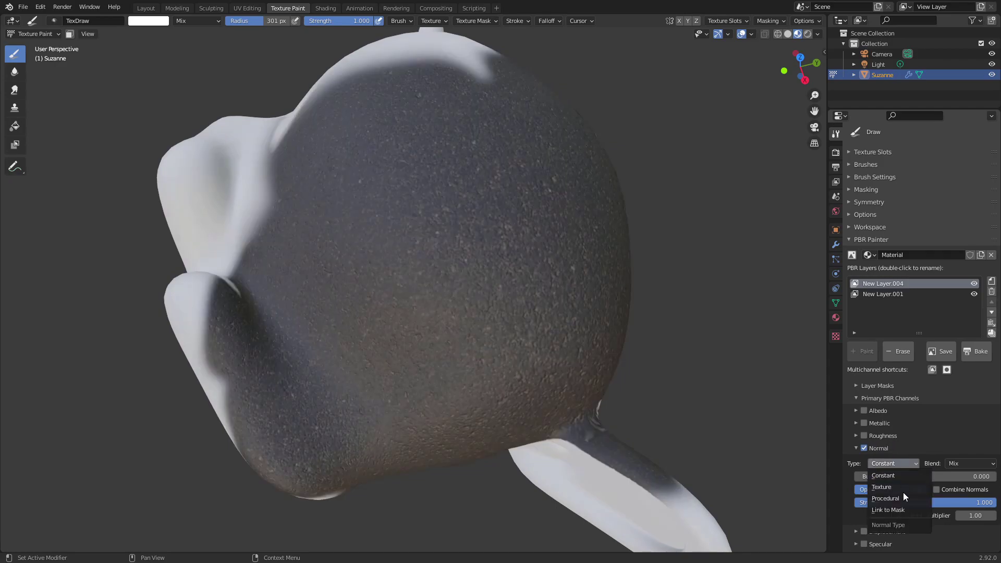
pyautogui.click(908, 509)
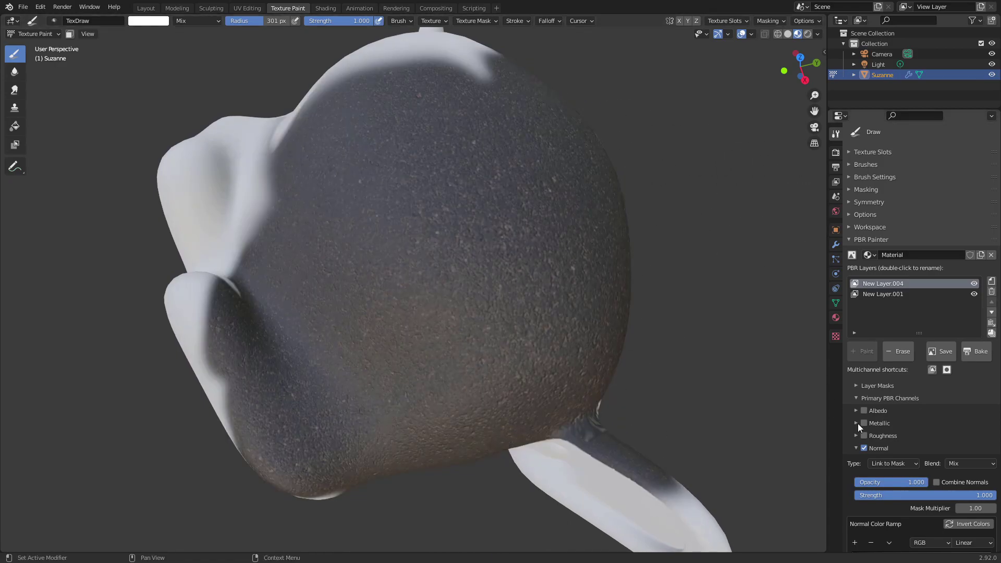
# Shrink the brush to 145 px and paint crack strokes across Suzanne's head
pyautogui.press('f')
pyautogui.click(464, 264)
pyautogui.moveTo(464, 264)
pyautogui.mouseDown()
pyautogui.moveTo(398, 286)
pyautogui.moveTo(477, 192)
pyautogui.moveTo(402, 380)
pyautogui.mouseUp()
pyautogui.moveTo(402, 380)
pyautogui.mouseDown(button='middle')
pyautogui.moveTo(489, 269)
pyautogui.moveTo(446, 313)
pyautogui.mouseUp(button='middle')
pyautogui.moveTo(496, 245)
pyautogui.mouseDown(button='middle')
pyautogui.moveTo(521, 314)
pyautogui.moveTo(481, 313)
pyautogui.moveTo(474, 288)
pyautogui.mouseUp(button='middle')
pyautogui.scroll(6, 480, 313)
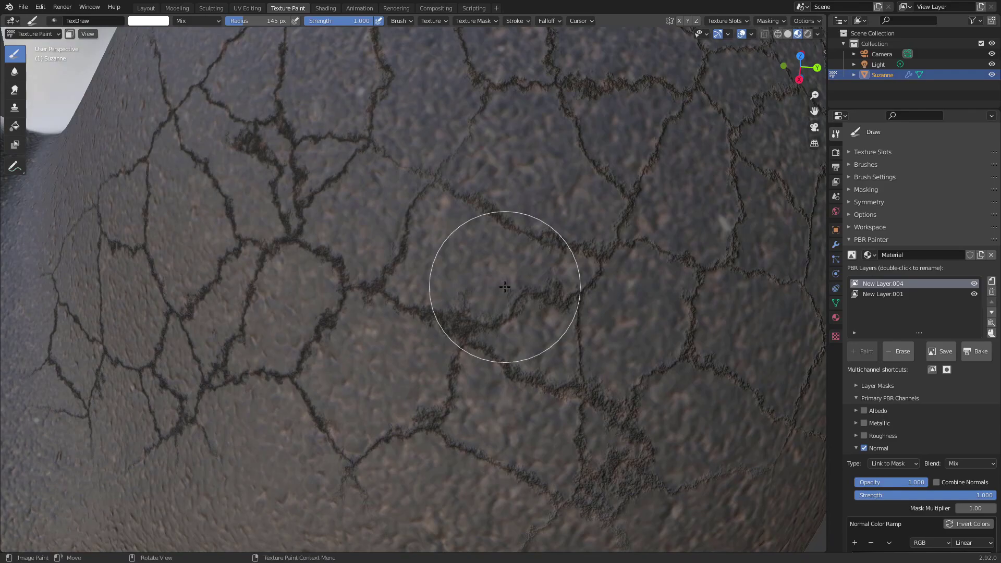
pyautogui.scroll(-5, 956, 420)
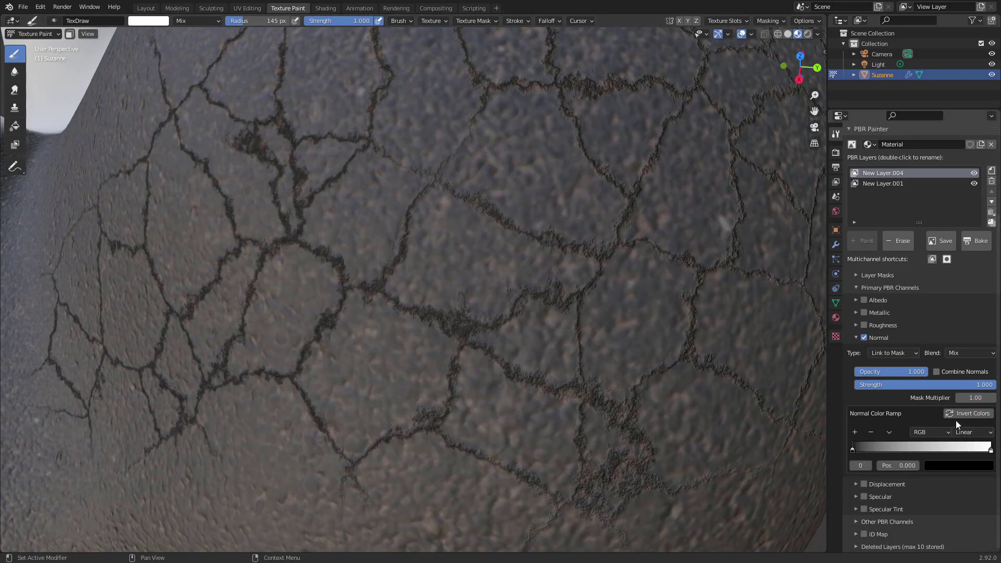
# Invert the Normal channel's colour ramp and paint along the head's left side toward the jaw
pyautogui.click(959, 415)
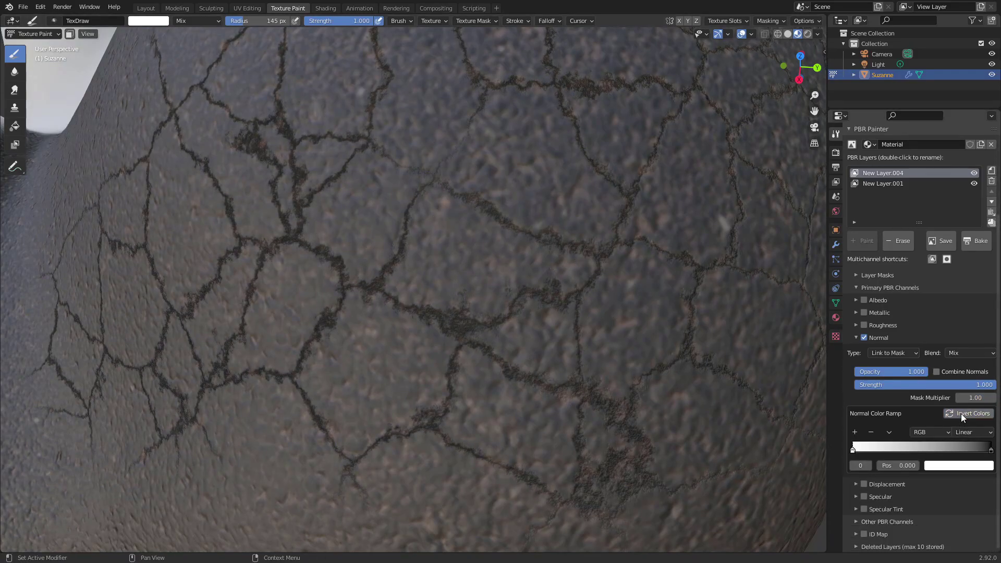
pyautogui.scroll(-6, 667, 315)
pyautogui.scroll(-5, 667, 316)
pyautogui.moveTo(667, 316); pyautogui.dragTo(510, 264, button='middle')
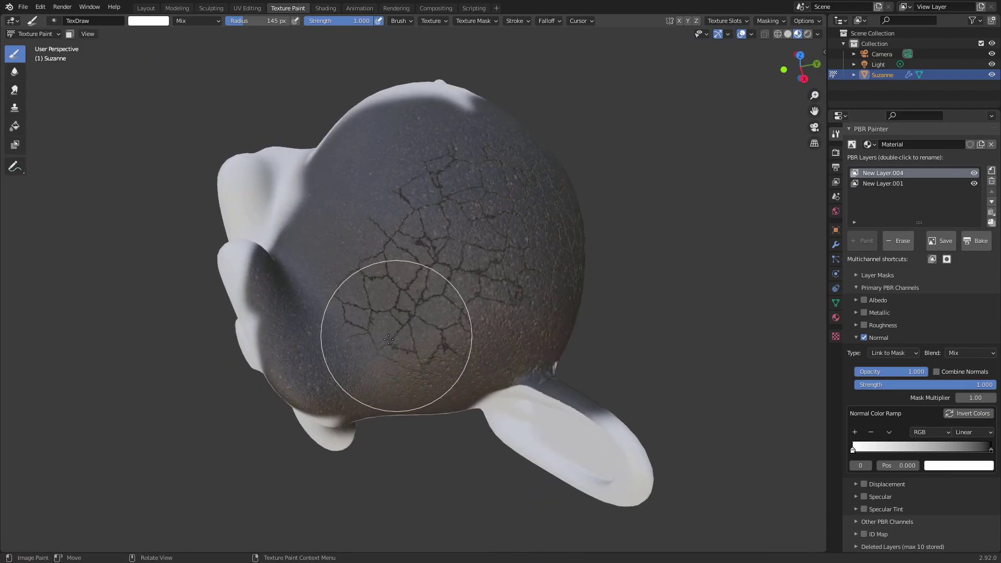
pyautogui.moveTo(429, 294)
pyautogui.mouseDown(button='middle')
pyautogui.moveTo(397, 257)
pyautogui.moveTo(491, 273)
pyautogui.mouseUp(button='middle')
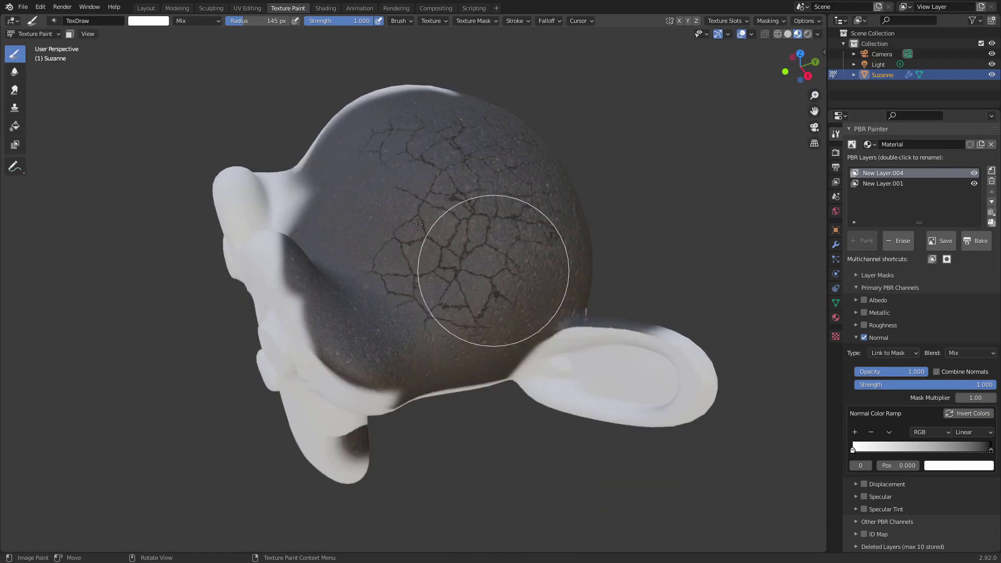
pyautogui.moveTo(310, 331)
pyautogui.mouseDown()
pyautogui.moveTo(310, 367)
pyautogui.moveTo(394, 381)
pyautogui.mouseUp()
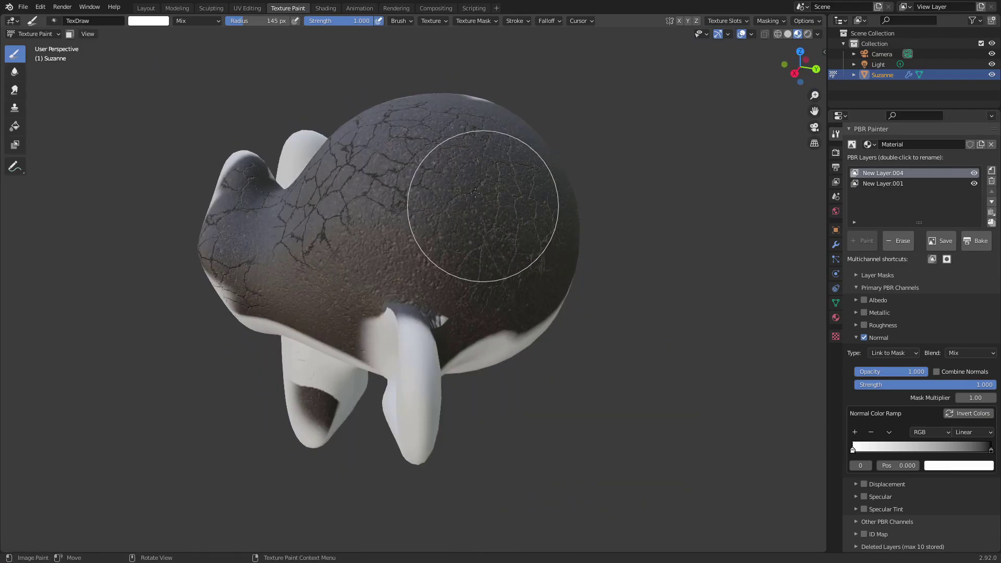
pyautogui.moveTo(413, 313); pyautogui.dragTo(564, 305, button='middle')
pyautogui.scroll(8, 563, 305)
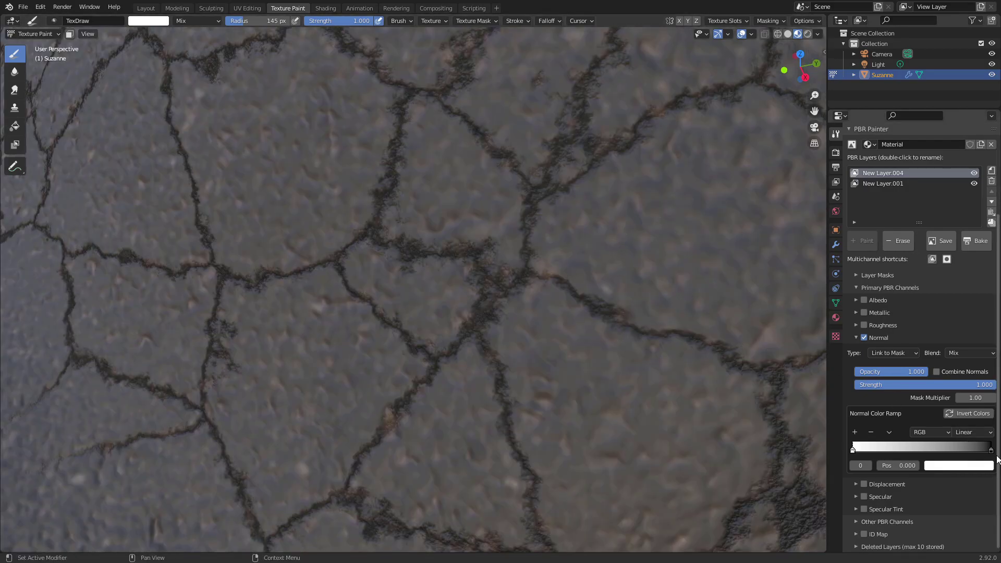
# Reposition the Normal ramp stops, white near 0.651, keeping the mask multiplier at 1.00
pyautogui.moveTo(990, 451); pyautogui.dragTo(926, 449)
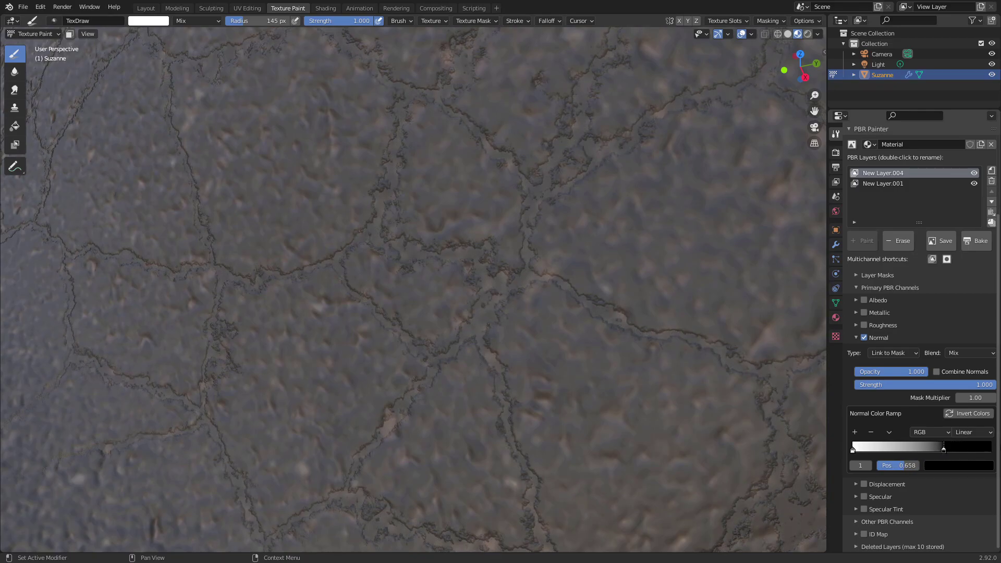
pyautogui.moveTo(986, 452); pyautogui.dragTo(991, 452)
pyautogui.moveTo(852, 449); pyautogui.dragTo(987, 461)
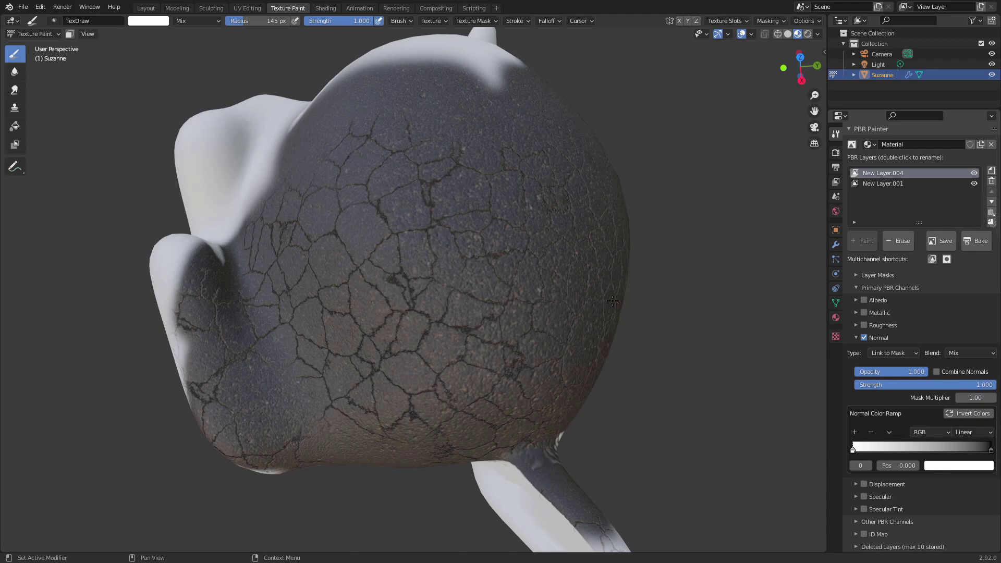
pyautogui.scroll(10, 516, 292)
pyautogui.moveTo(518, 272); pyautogui.dragTo(536, 270, button='middle')
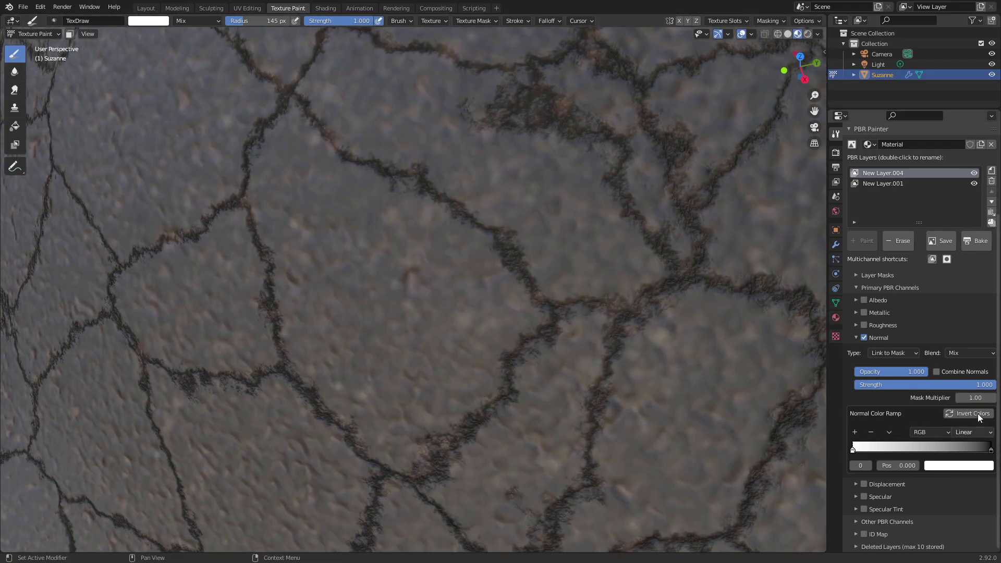
pyautogui.moveTo(975, 398); pyautogui.dragTo(993, 398)
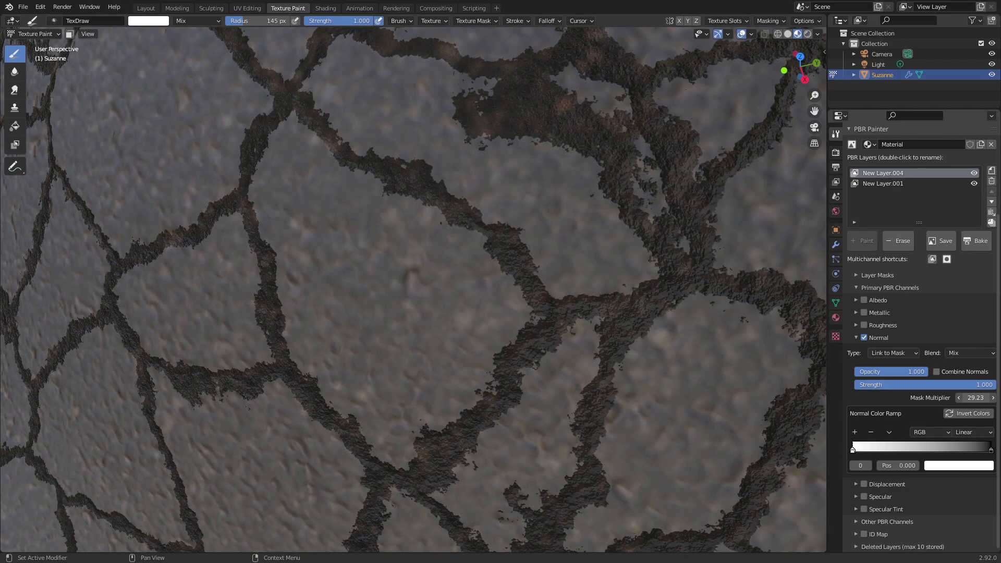
pyautogui.moveTo(975, 398); pyautogui.dragTo(961, 398)
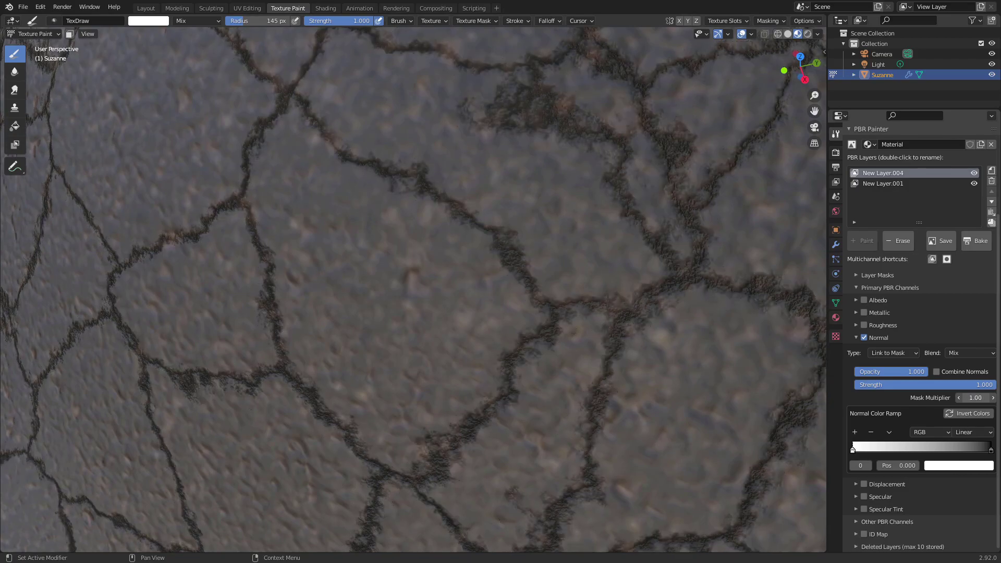
pyautogui.moveTo(976, 398)
pyautogui.mouseDown()
pyautogui.moveTo(989, 397)
pyautogui.moveTo(965, 398)
pyautogui.mouseUp()
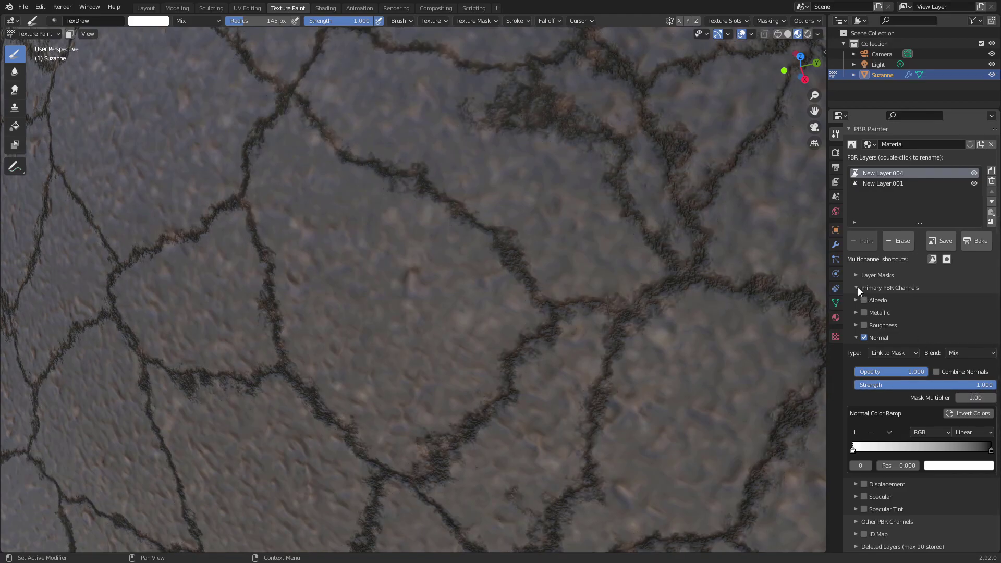
pyautogui.click(863, 300)
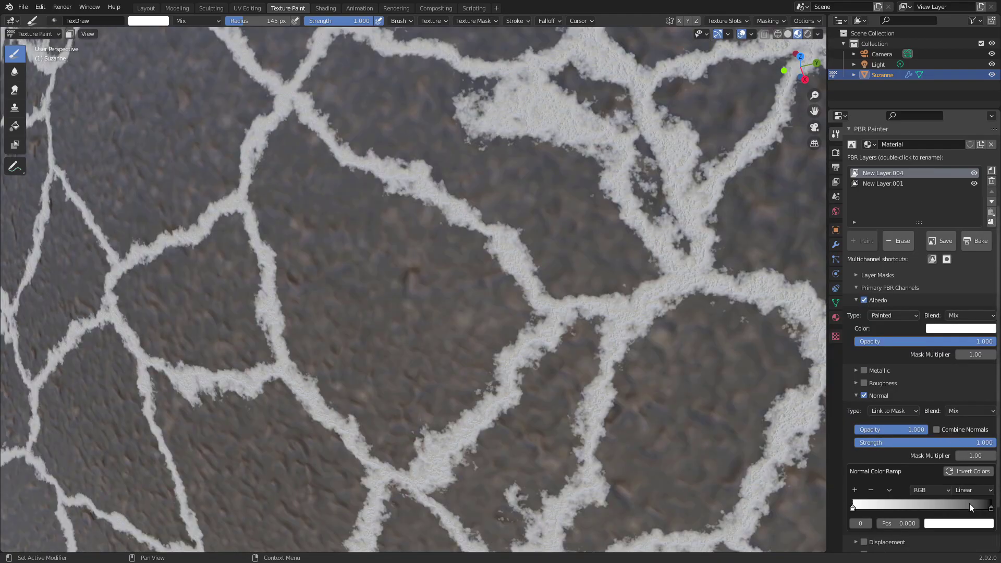
pyautogui.scroll(-3, 974, 480)
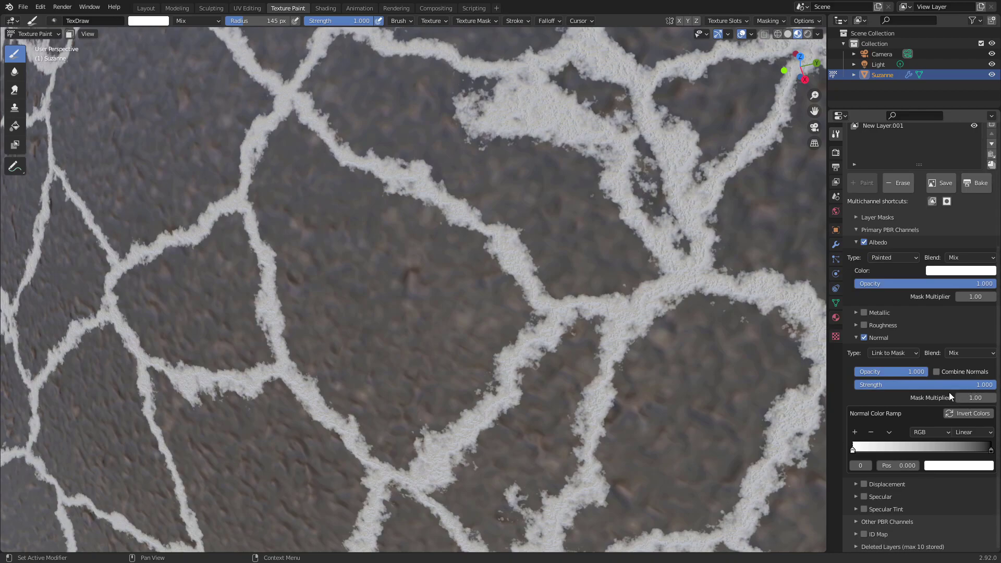
pyautogui.scroll(2, 972, 375)
pyautogui.moveTo(973, 337); pyautogui.dragTo(997, 337)
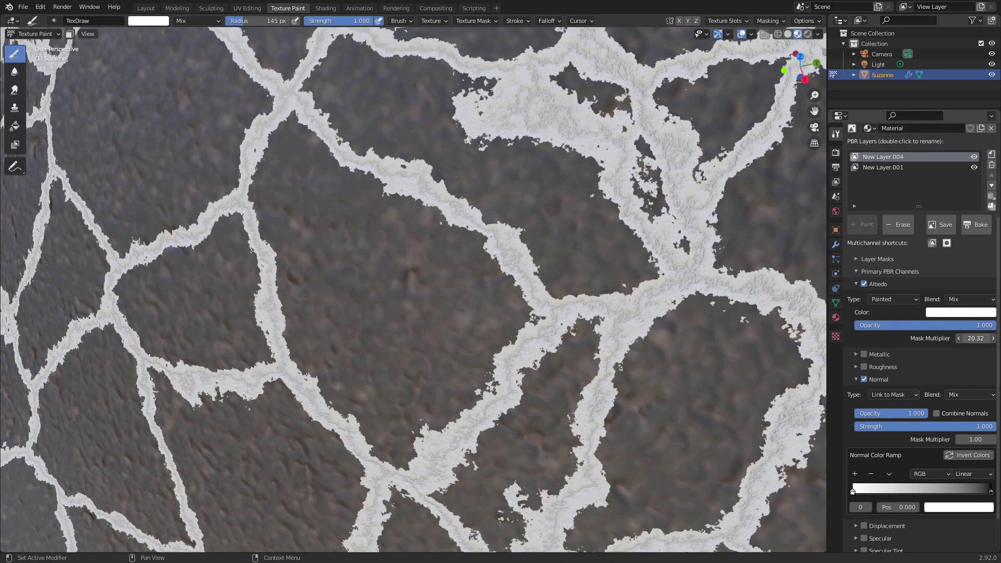
pyautogui.press('Escape')
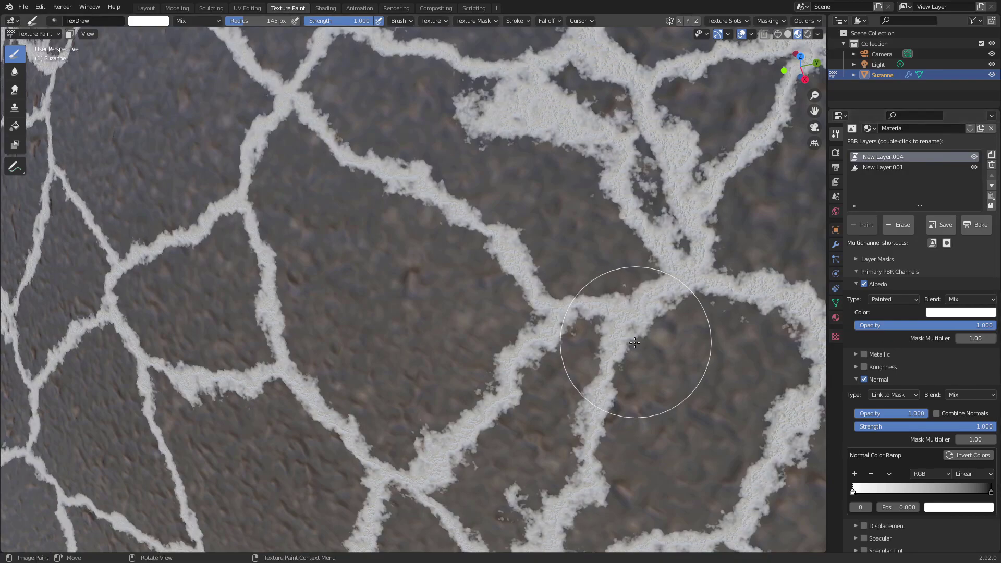
pyautogui.scroll(-6, 644, 345)
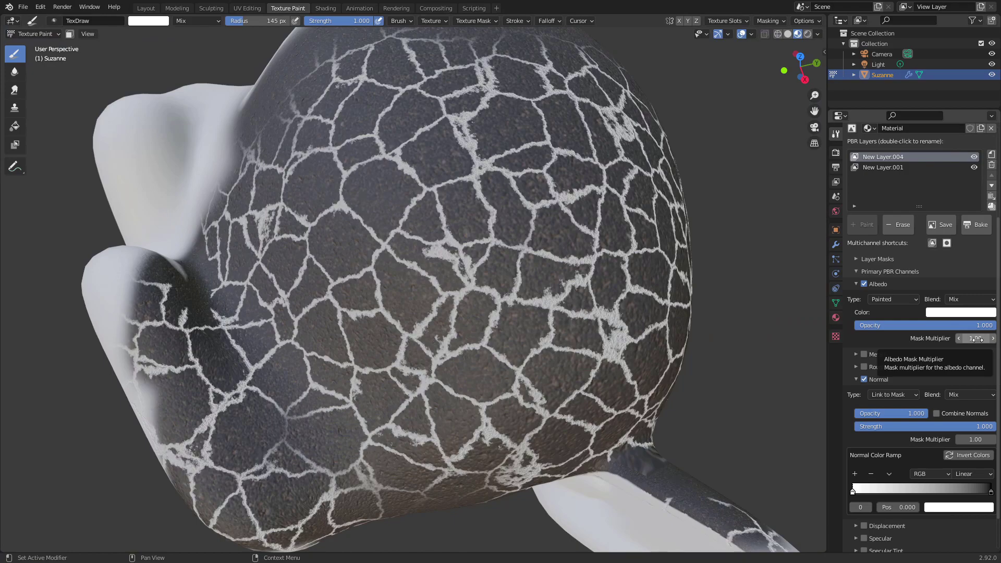
pyautogui.scroll(8, 391, 328)
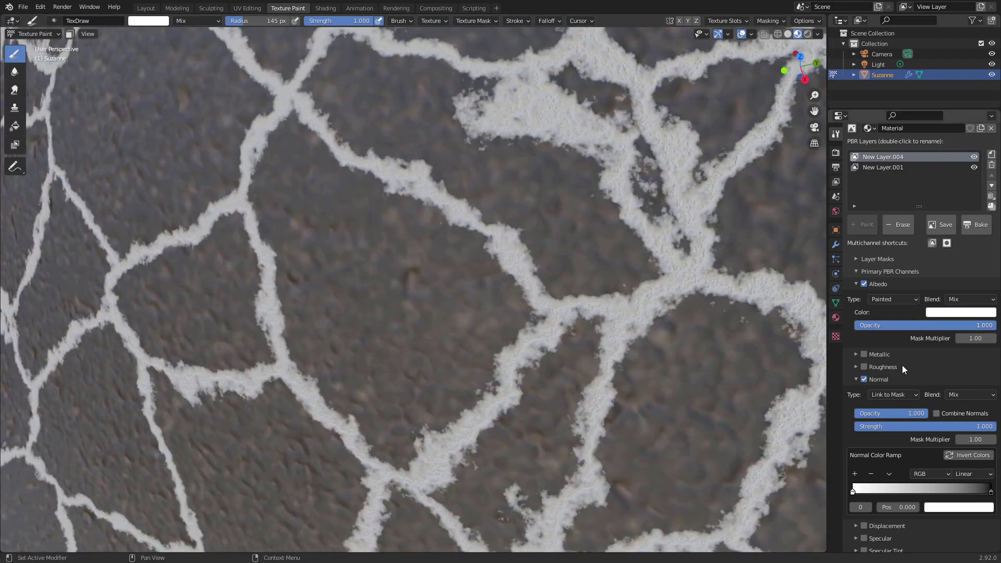
pyautogui.click(864, 283)
pyautogui.click(857, 285)
pyautogui.scroll(1, 859, 284)
# Preview New Layer.004's mask stack on Suzanne and add a Procedural noise mask blending at 0.500
pyautogui.scroll(-8, 625, 321)
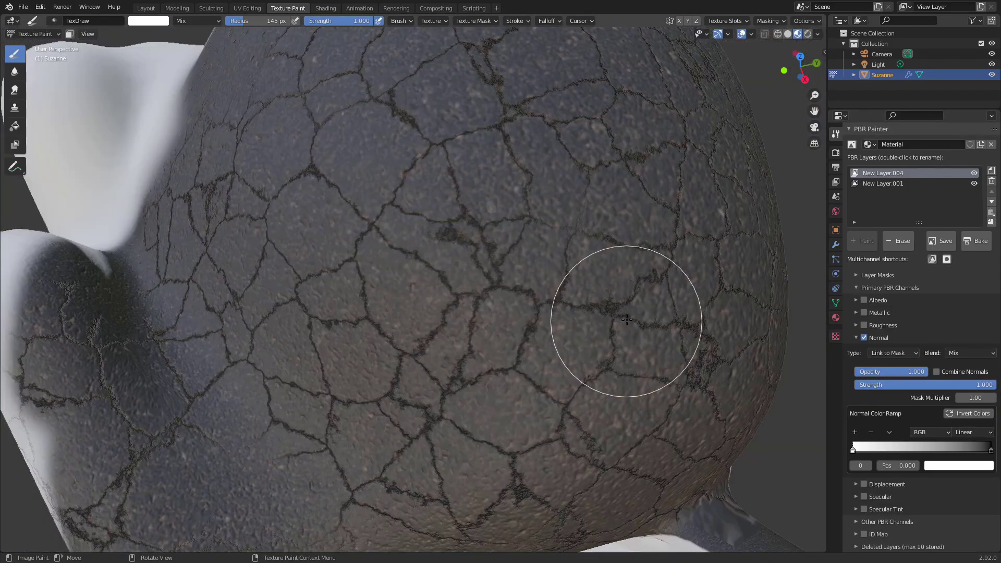
pyautogui.moveTo(874, 287); pyautogui.dragTo(873, 398, button='middle')
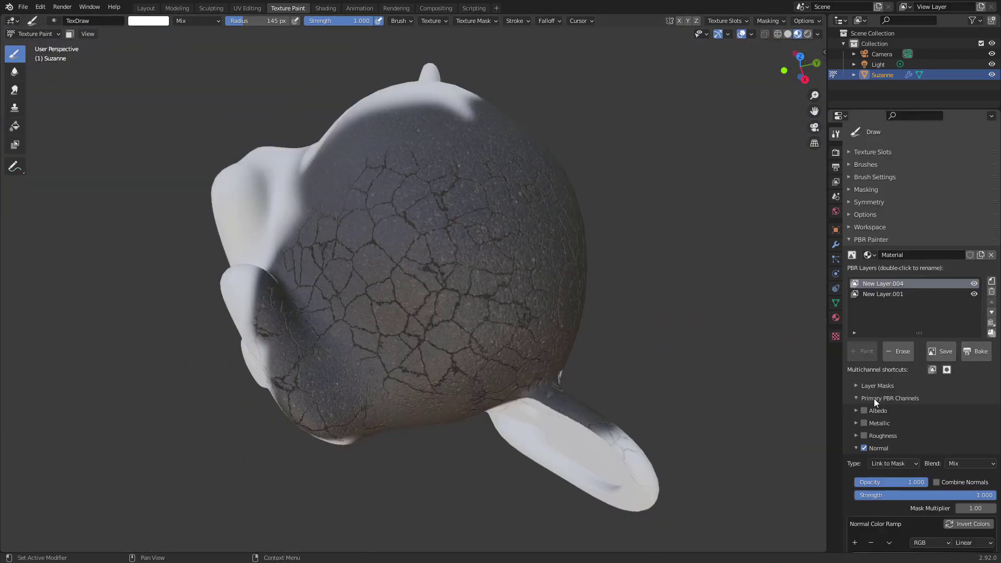
pyautogui.click(874, 399)
pyautogui.click(869, 386)
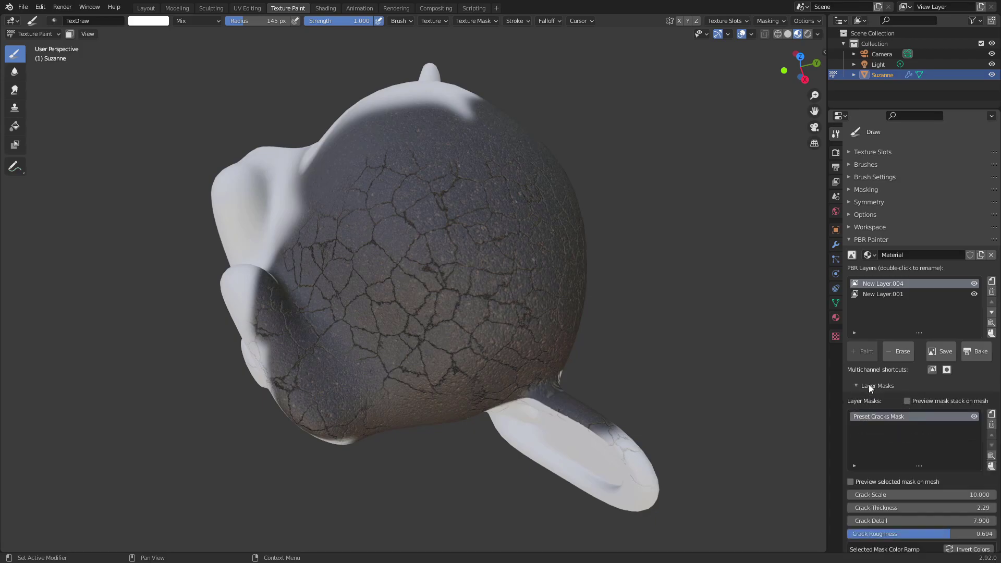
pyautogui.click(907, 401)
pyautogui.moveTo(674, 300); pyautogui.dragTo(762, 339, button='middle')
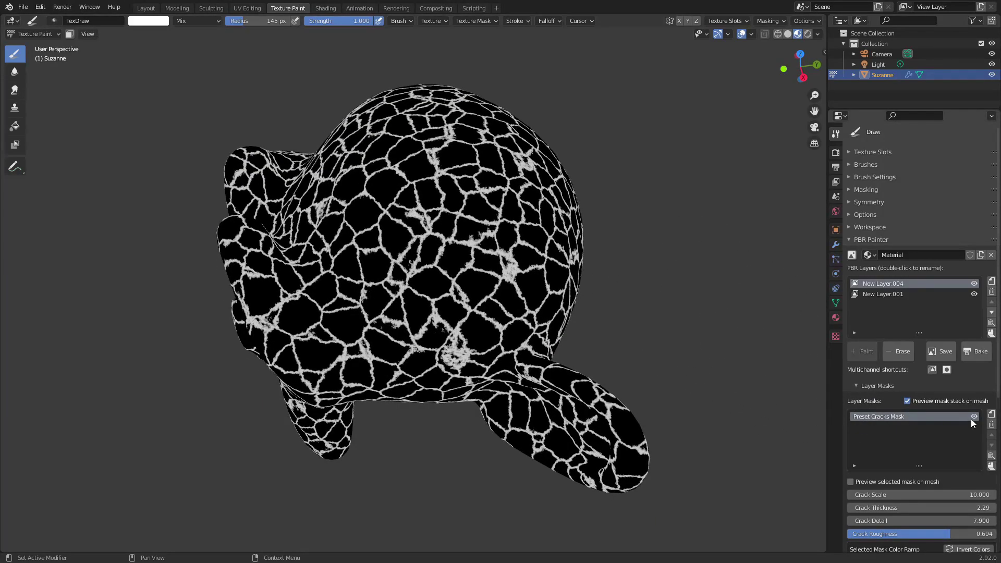
pyautogui.click(992, 414)
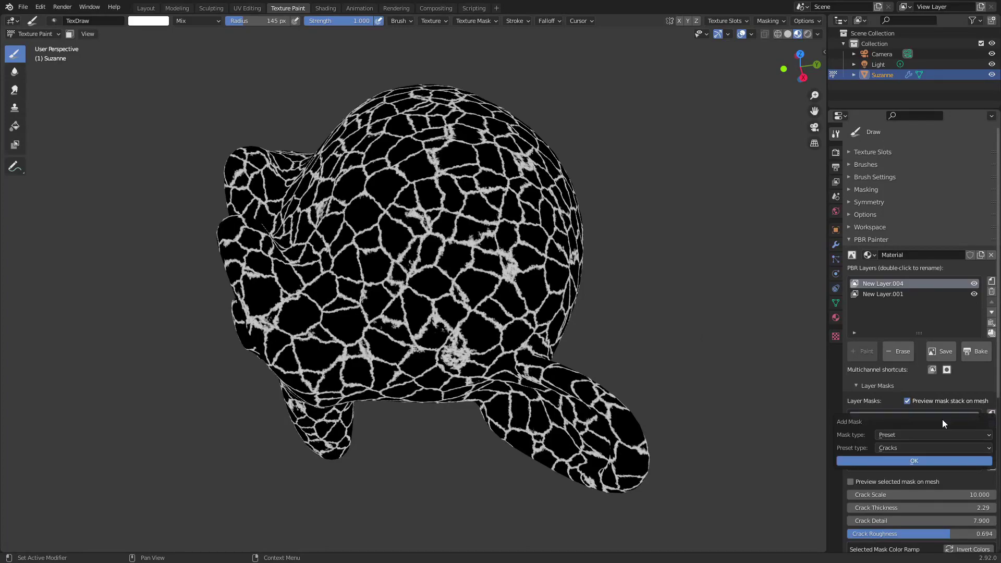
pyautogui.click(907, 436)
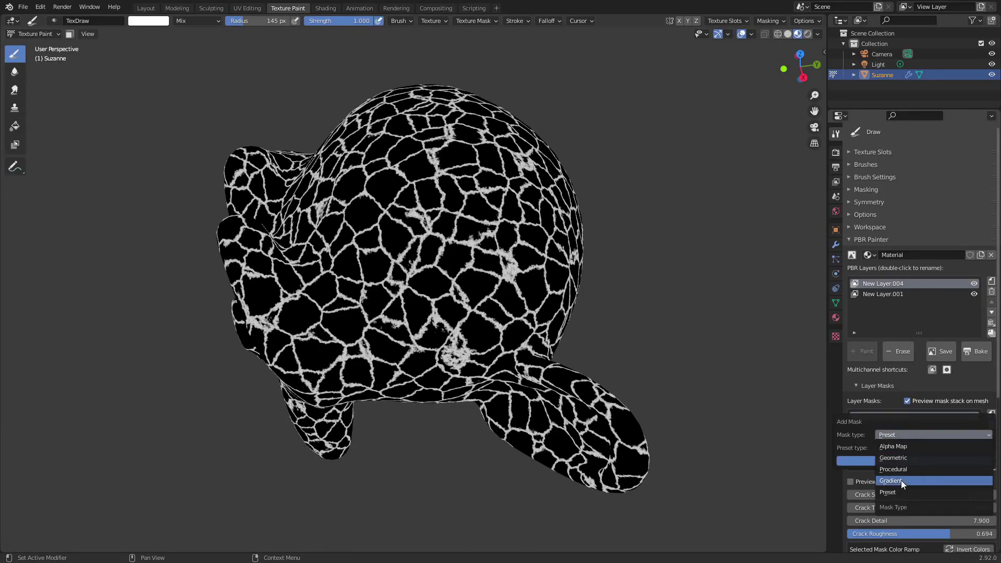
pyautogui.click(891, 469)
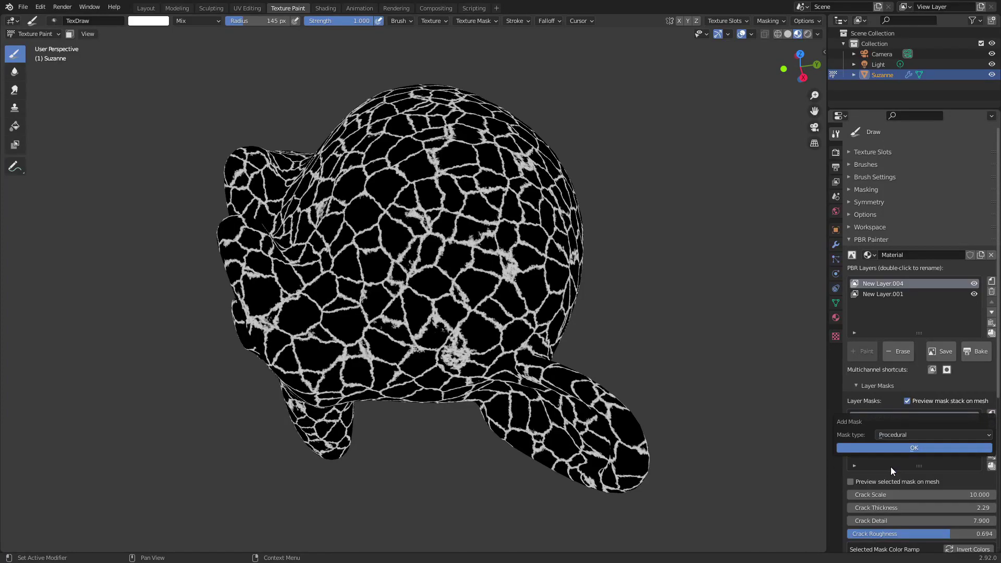
pyautogui.click(906, 444)
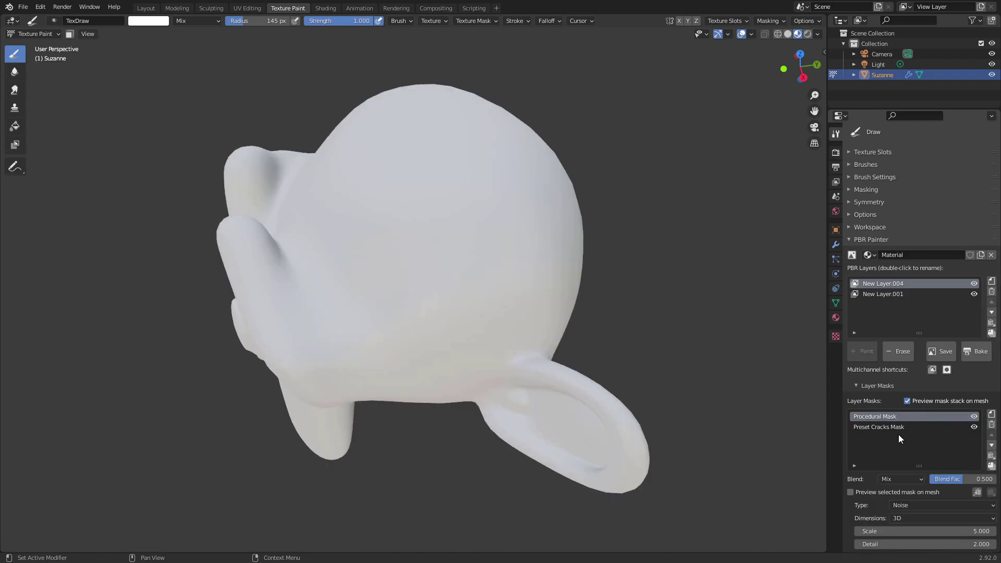
# Sharpen the mask ramps: selected mask white point 0.568, mask stack black point 0.701
pyautogui.moveTo(737, 306); pyautogui.dragTo(498, 274, button='middle')
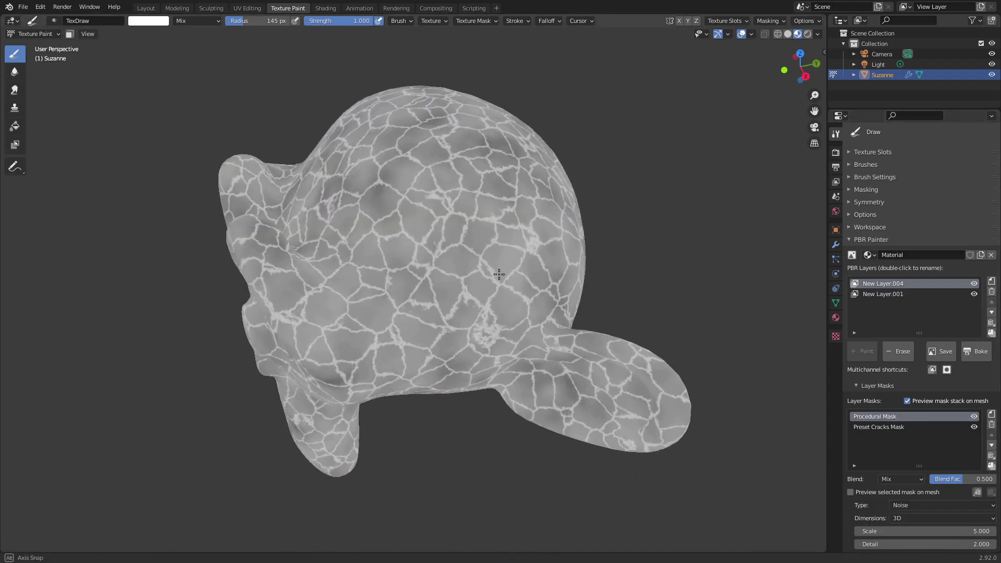
pyautogui.scroll(-8, 904, 415)
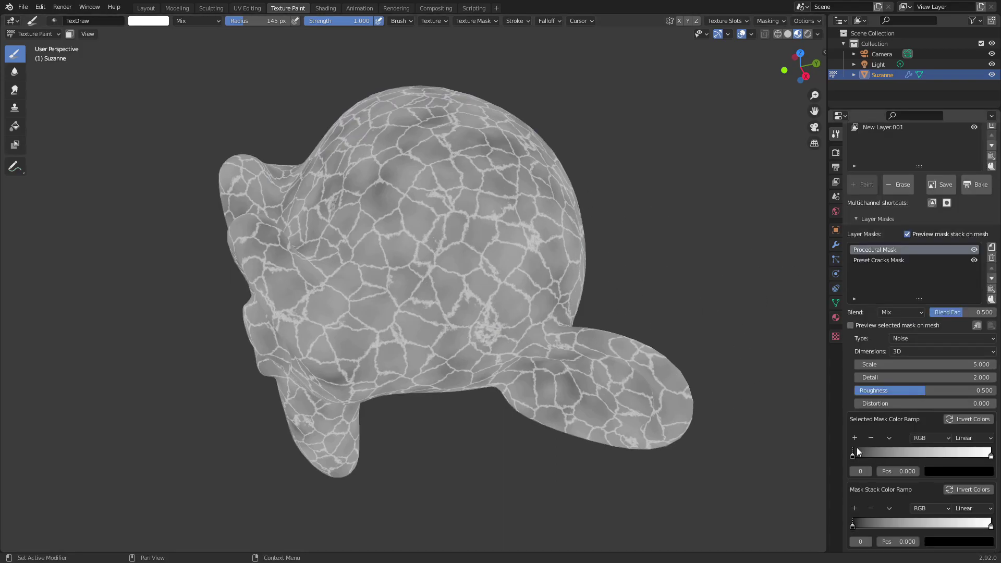
pyautogui.moveTo(858, 453); pyautogui.dragTo(906, 452)
pyautogui.moveTo(985, 454); pyautogui.dragTo(916, 452)
pyautogui.click(883, 368)
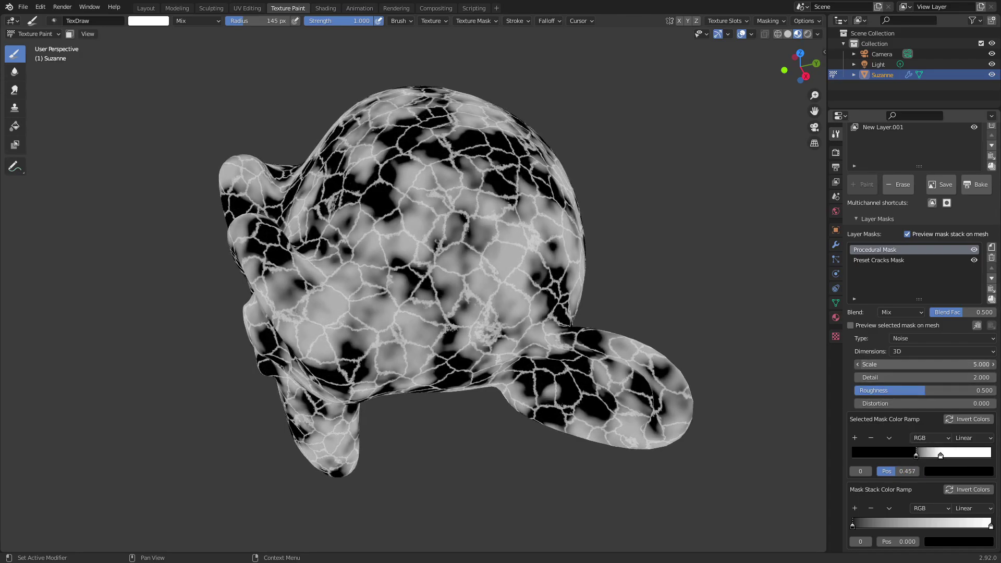
pyautogui.scroll(-2, 942, 448)
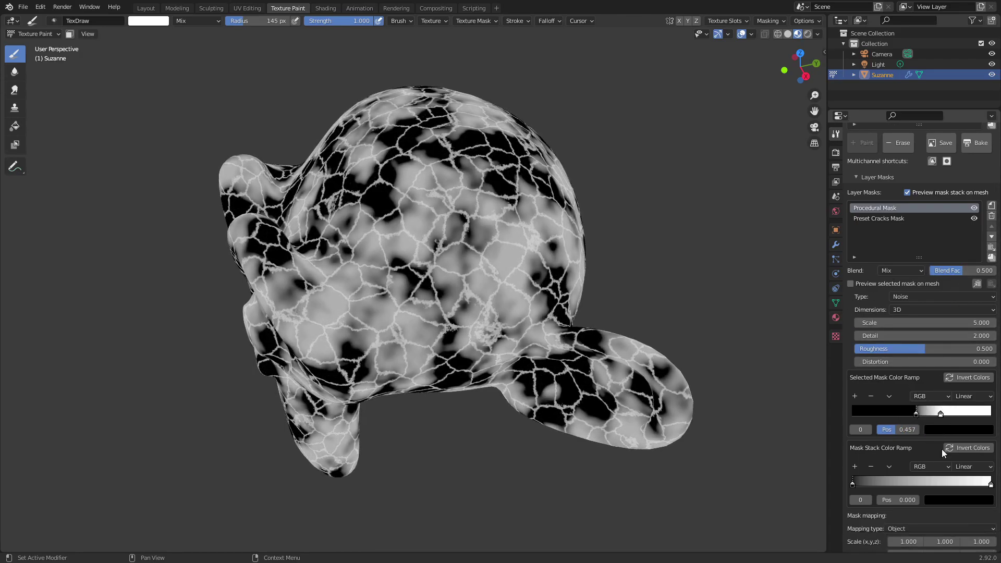
pyautogui.moveTo(853, 483)
pyautogui.mouseDown()
pyautogui.moveTo(890, 481)
pyautogui.moveTo(872, 481)
pyautogui.mouseUp()
pyautogui.moveTo(962, 270)
pyautogui.mouseDown()
pyautogui.moveTo(936, 270)
pyautogui.moveTo(975, 270)
pyautogui.mouseUp()
pyautogui.moveTo(940, 413); pyautogui.dragTo(931, 414)
pyautogui.moveTo(873, 482); pyautogui.dragTo(955, 483)
# Lower the mask blend factor to 0.485 and reduce the procedural noise scale to 2.6
pyautogui.moveTo(528, 275); pyautogui.dragTo(618, 275, button='middle')
pyautogui.moveTo(975, 271); pyautogui.dragTo(962, 270)
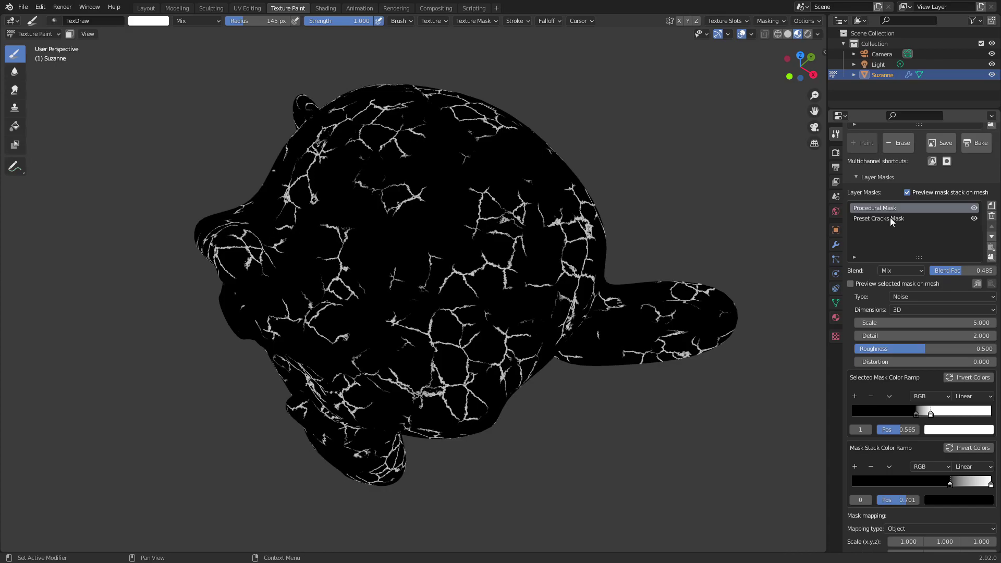
pyautogui.moveTo(498, 229)
pyautogui.mouseDown(button='middle')
pyautogui.moveTo(577, 242)
pyautogui.moveTo(541, 246)
pyautogui.mouseUp(button='middle')
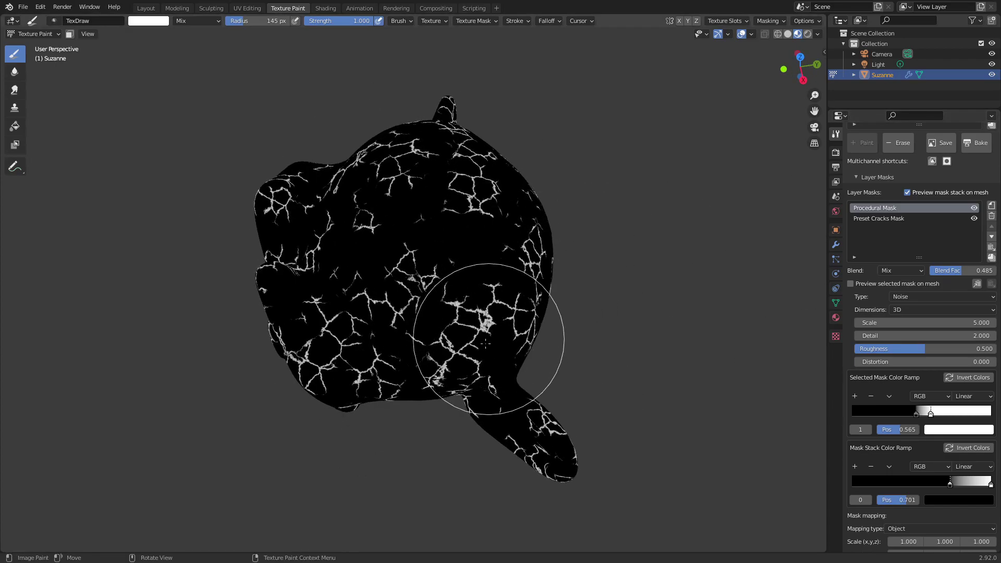
pyautogui.moveTo(486, 313); pyautogui.dragTo(397, 275, button='middle')
pyautogui.moveTo(459, 313); pyautogui.dragTo(455, 256, button='middle')
pyautogui.moveTo(485, 286); pyautogui.dragTo(539, 297, button='middle')
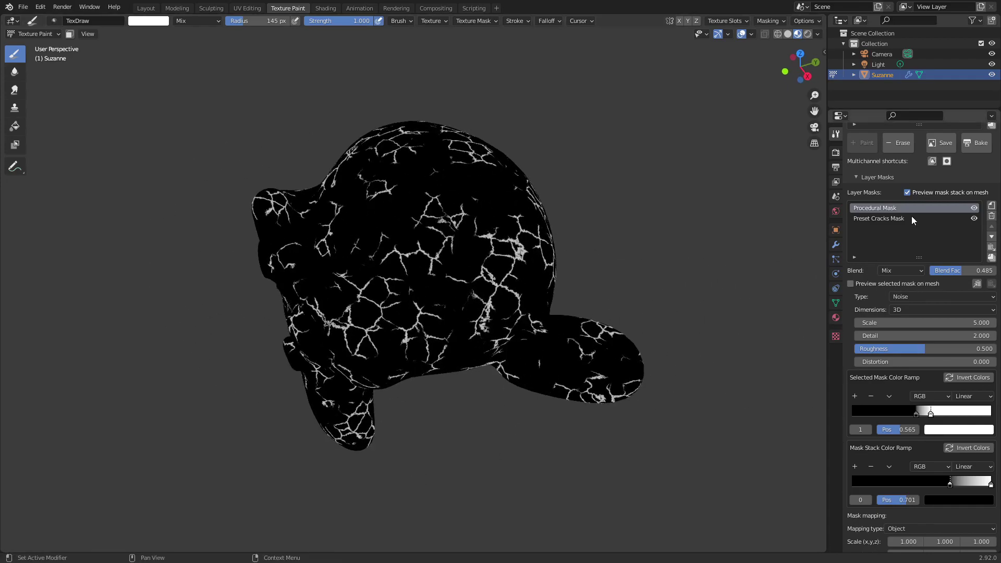
pyautogui.moveTo(910, 318)
pyautogui.mouseDown()
pyautogui.moveTo(886, 322)
pyautogui.moveTo(922, 322)
pyautogui.mouseUp()
# Turn off the mask stack preview and orbit around Suzanne to inspect the thin cracks
pyautogui.click(908, 192)
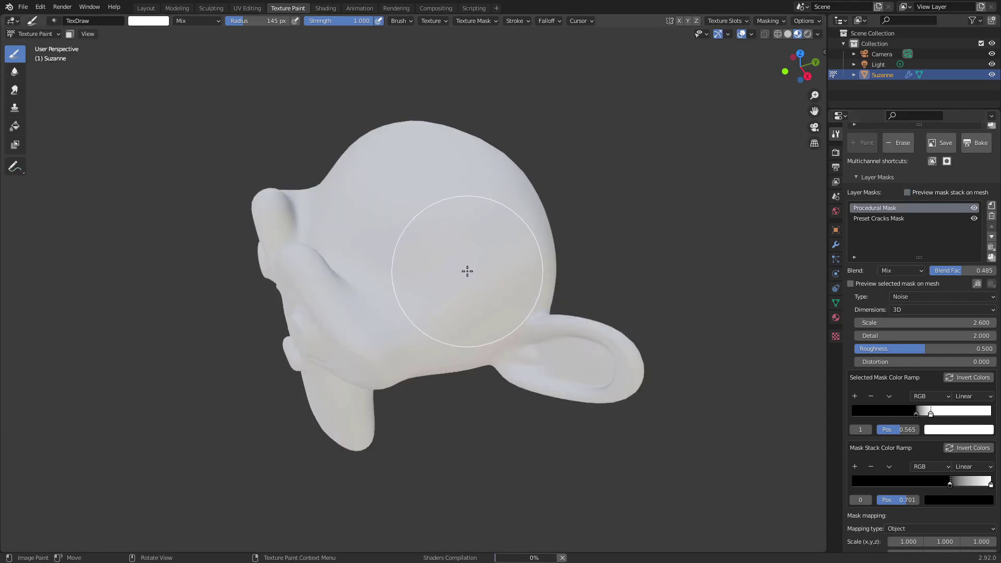
pyautogui.moveTo(425, 206); pyautogui.dragTo(474, 239, button='middle')
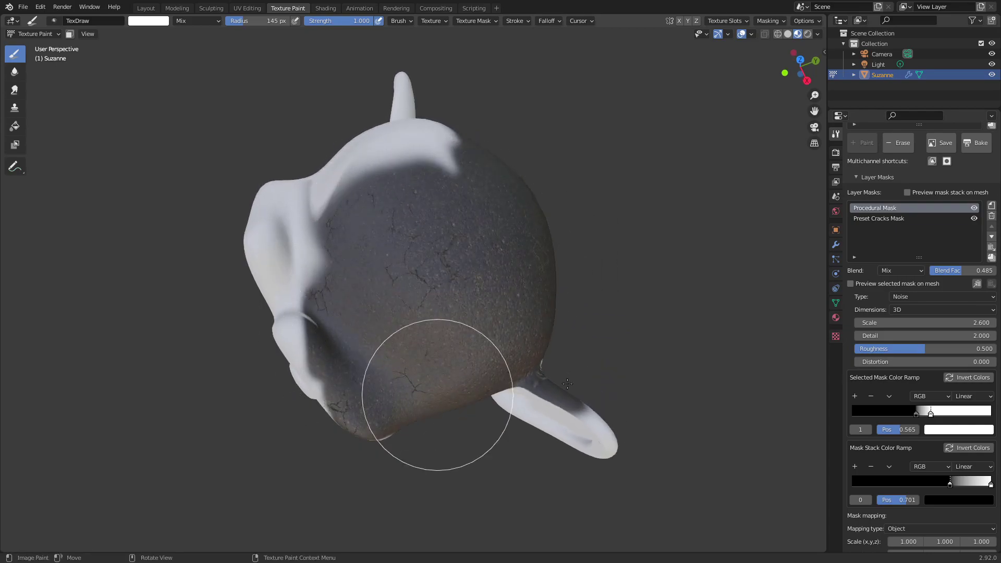
pyautogui.moveTo(545, 219); pyautogui.dragTo(558, 235, button='middle')
pyautogui.scroll(5, 453, 238)
pyautogui.moveTo(454, 238)
pyautogui.mouseDown(button='middle')
pyautogui.moveTo(474, 291)
pyautogui.moveTo(357, 391)
pyautogui.moveTo(340, 265)
pyautogui.moveTo(458, 323)
pyautogui.mouseUp(button='middle')
pyautogui.scroll(-5, 346, 380)
pyautogui.scroll(5, 481, 334)
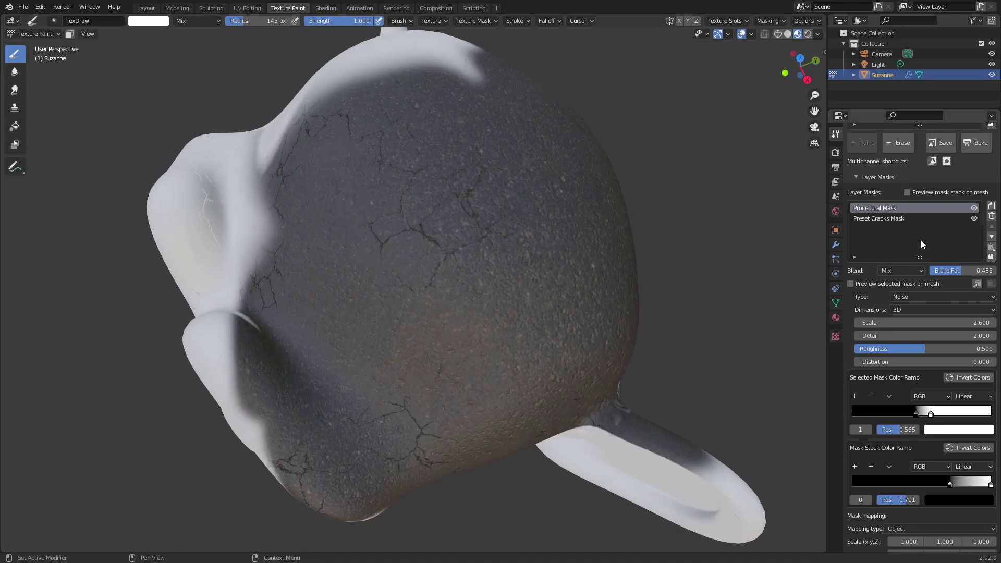
pyautogui.moveTo(447, 308); pyautogui.dragTo(497, 218, button='middle')
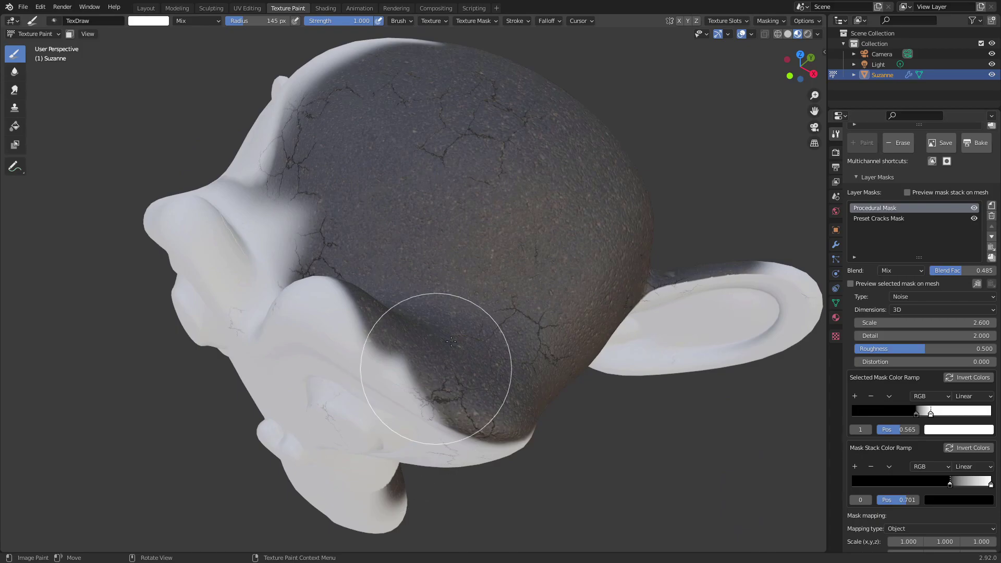
pyautogui.moveTo(514, 391); pyautogui.dragTo(465, 217, button='middle')
pyautogui.moveTo(637, 221); pyautogui.dragTo(576, 282, button='middle')
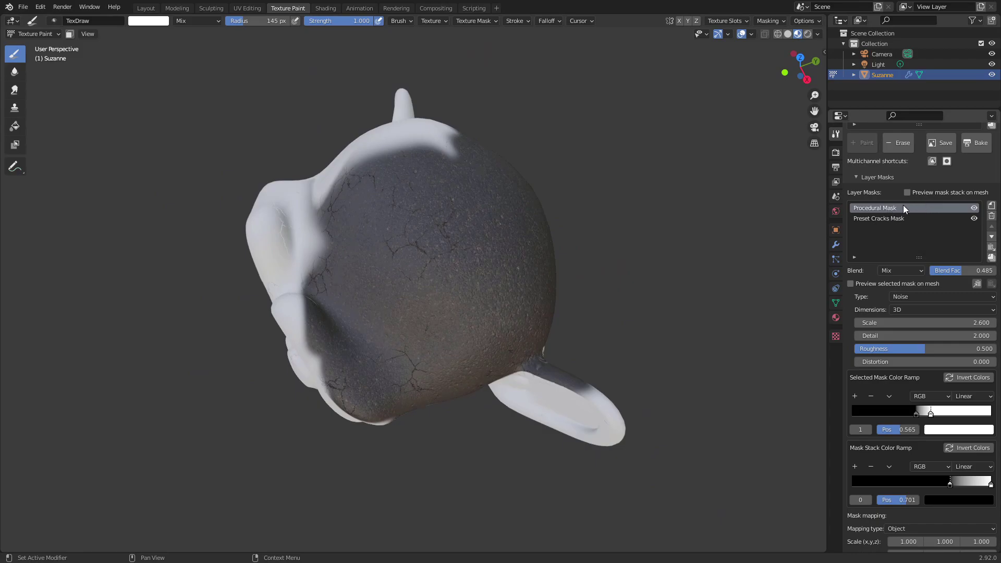
# Remove the Procedural Mask and the Preset Cracks Mask, then delete the New Layer.001 layer
pyautogui.click(991, 216)
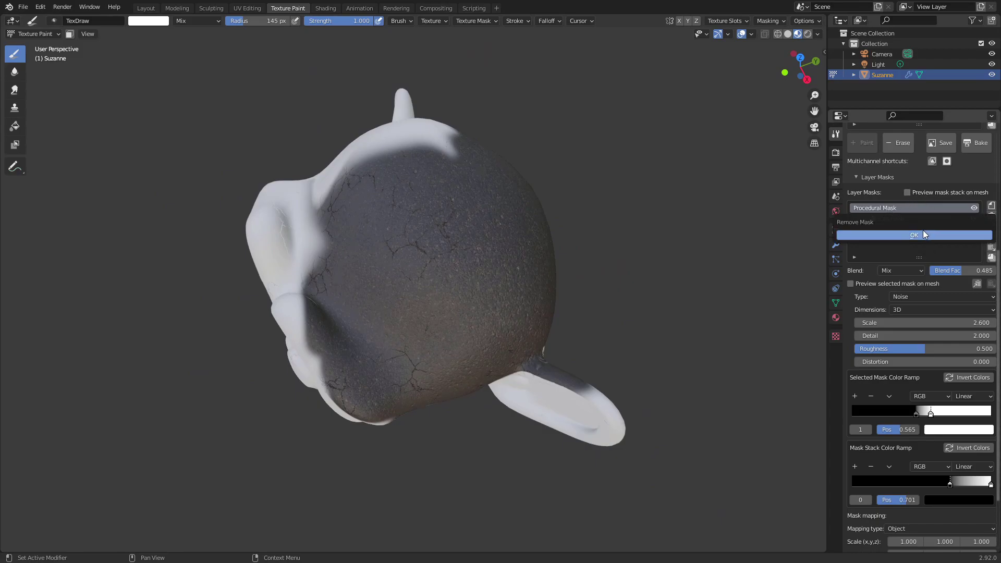
pyautogui.click(919, 233)
pyautogui.click(992, 216)
pyautogui.click(935, 233)
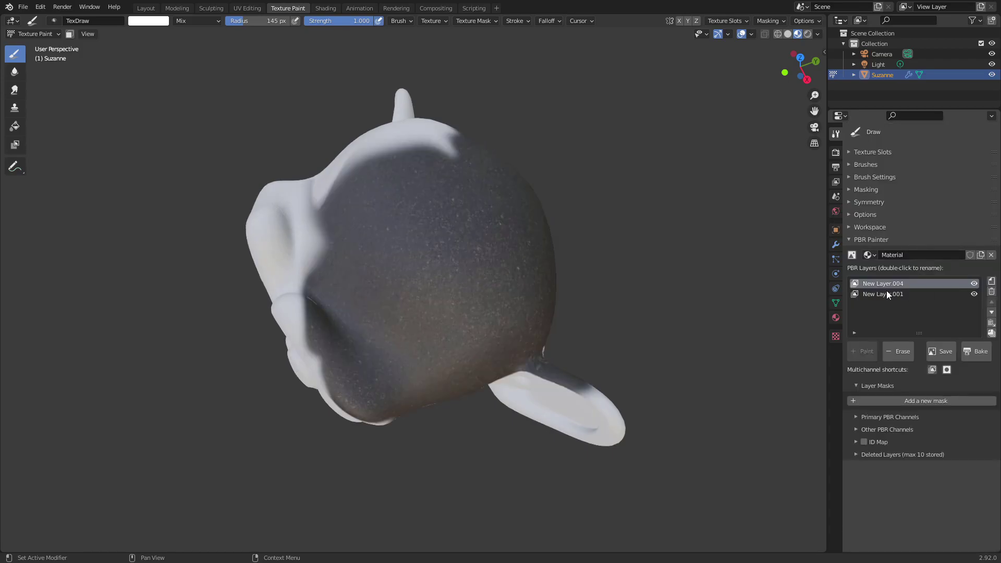
pyautogui.click(884, 293)
pyautogui.click(992, 292)
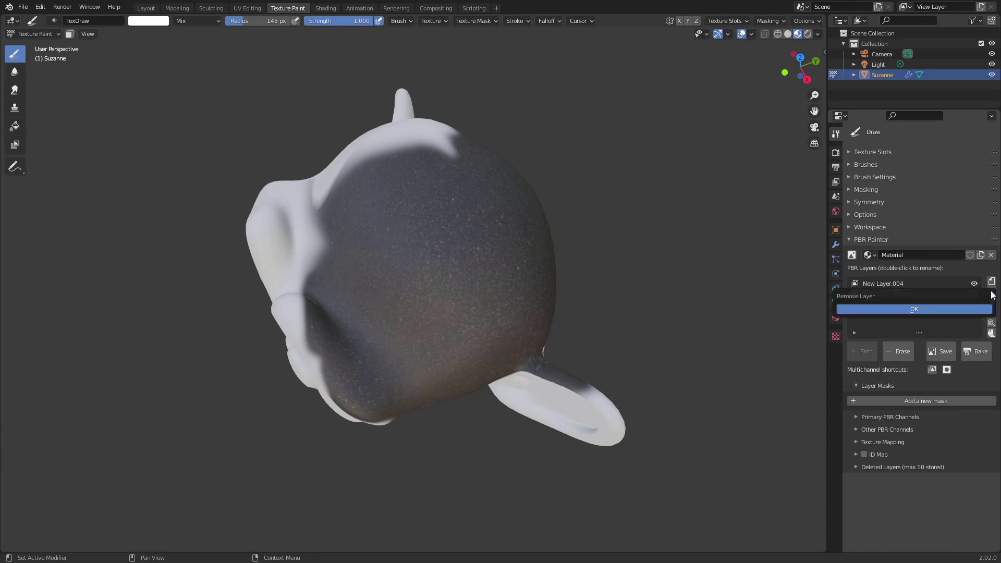
pyautogui.click(927, 309)
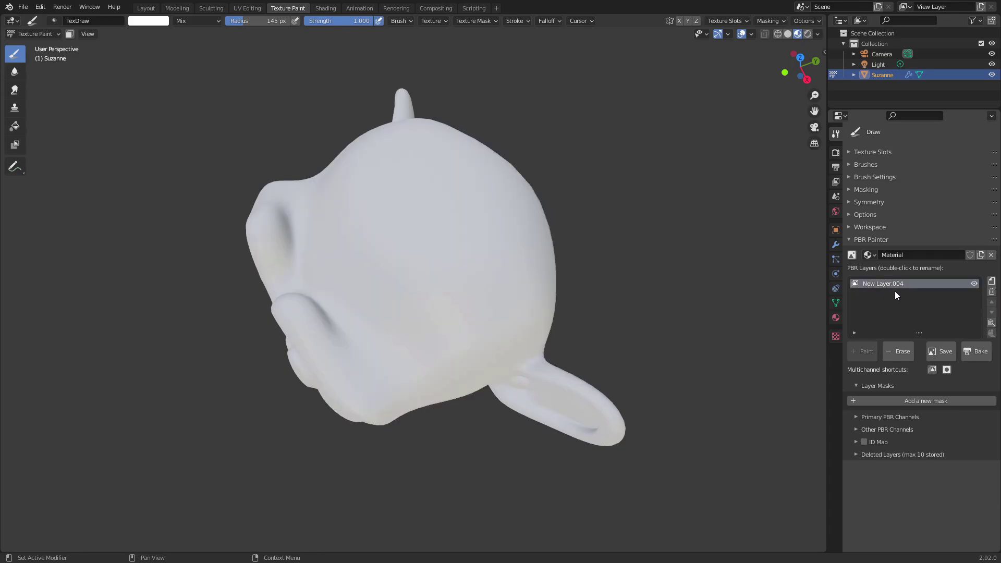
# Darken the Background Layer's Base Color to grey and set Metallic to 1.0 for a silver Suzanne
pyautogui.click(852, 255)
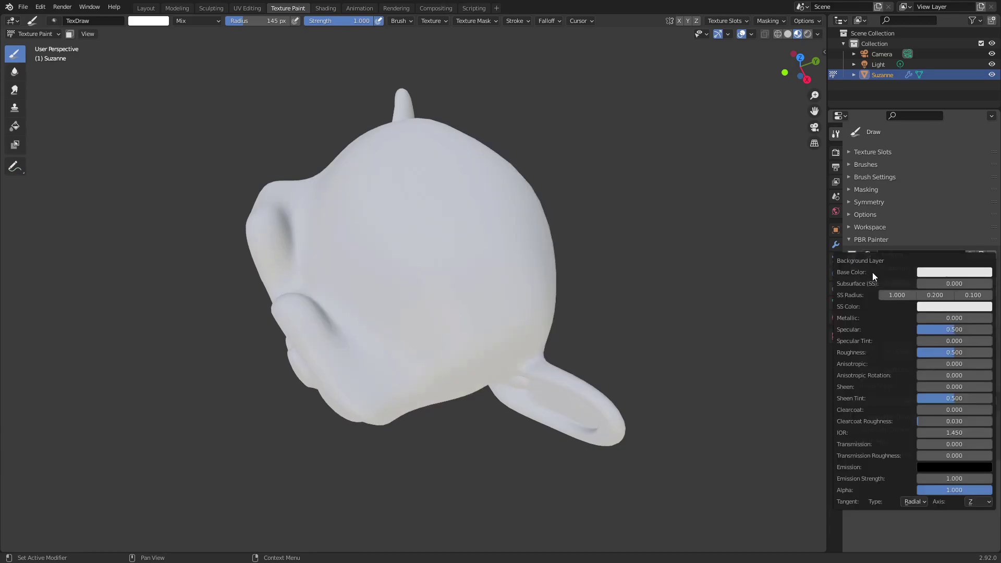
pyautogui.click(953, 273)
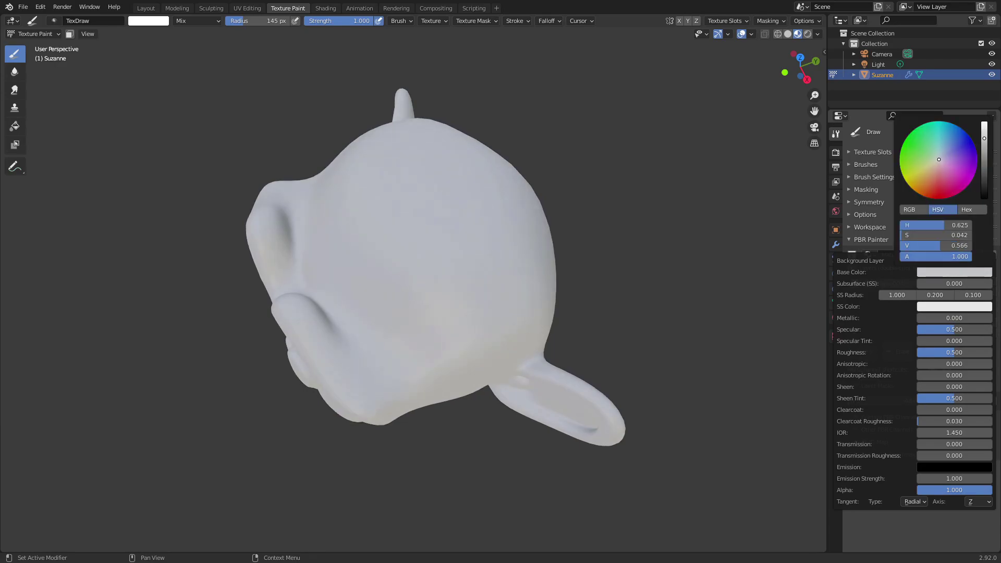
pyautogui.moveTo(952, 316); pyautogui.dragTo(990, 315)
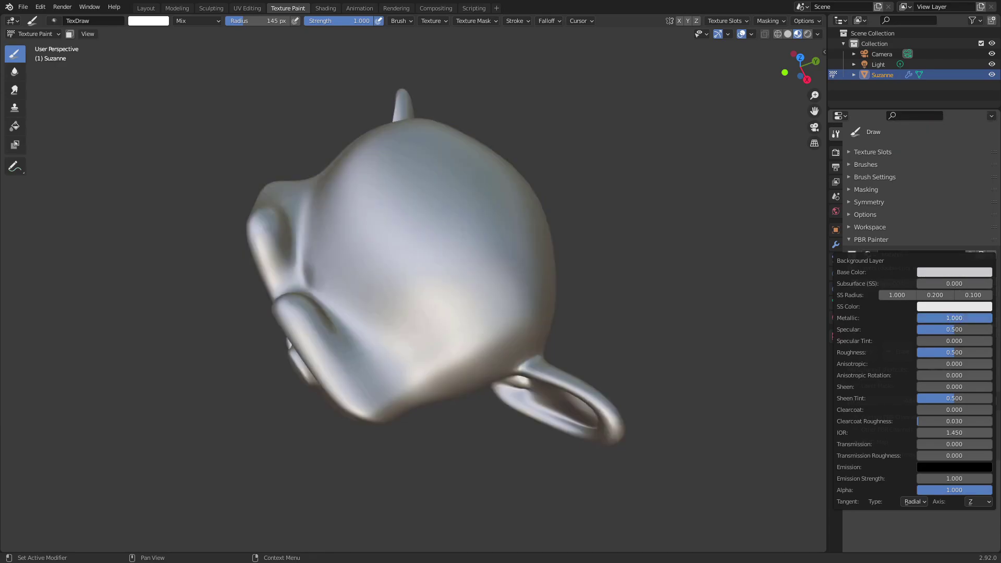
pyautogui.moveTo(498, 297); pyautogui.dragTo(507, 290, button='middle')
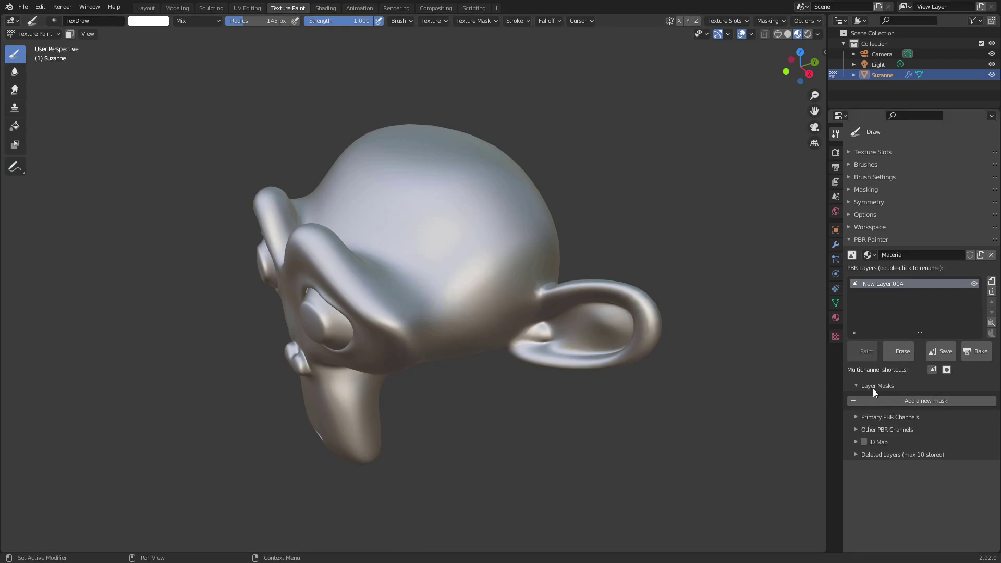
# Add a Preset-type mask using the Scratches preset to New Layer.004
pyautogui.click(893, 400)
pyautogui.click(877, 415)
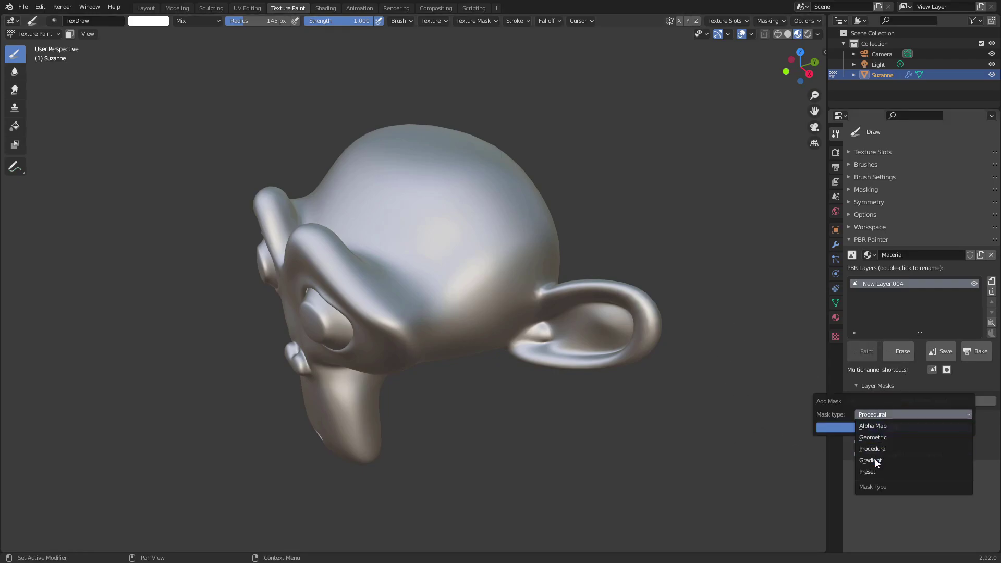
pyautogui.click(866, 471)
pyautogui.click(866, 427)
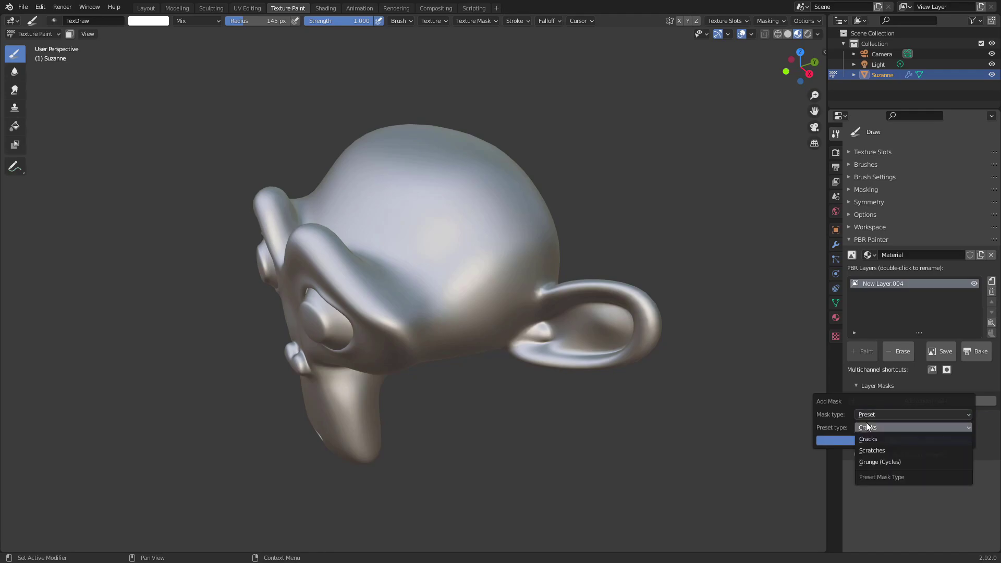
pyautogui.click(877, 450)
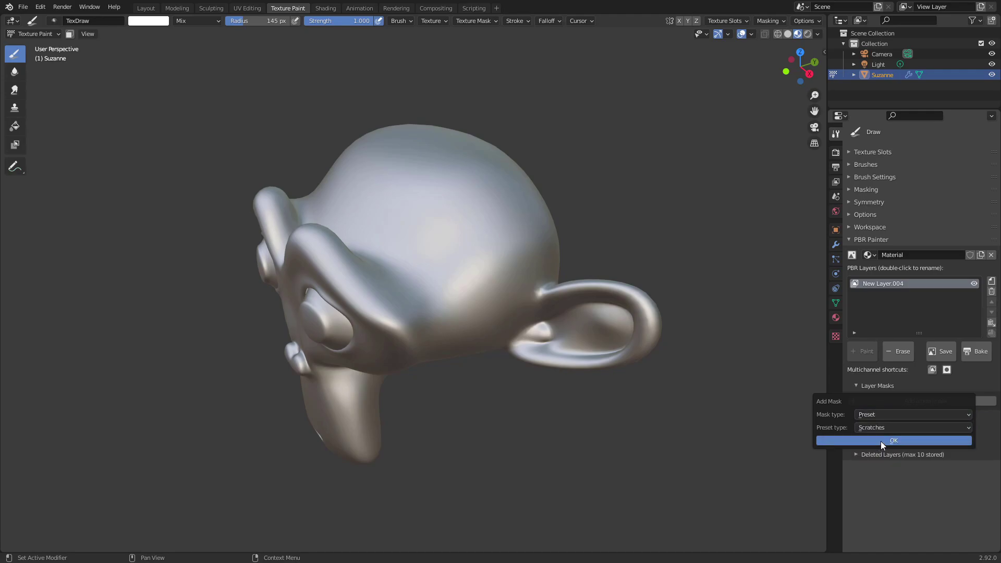
pyautogui.click(880, 441)
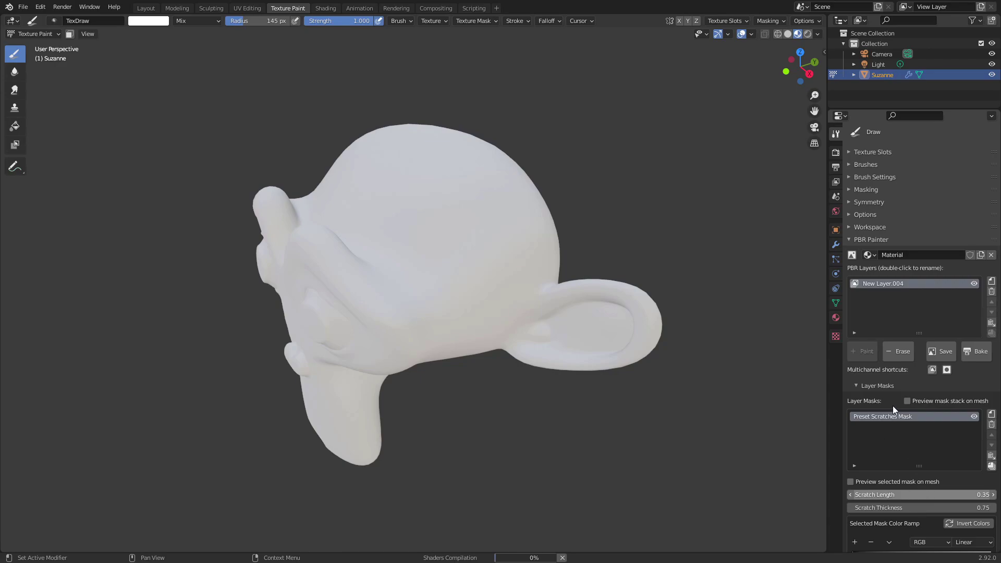
# Preview the mask stack on Suzanne and orbit to inspect the scratches
pyautogui.click(906, 400)
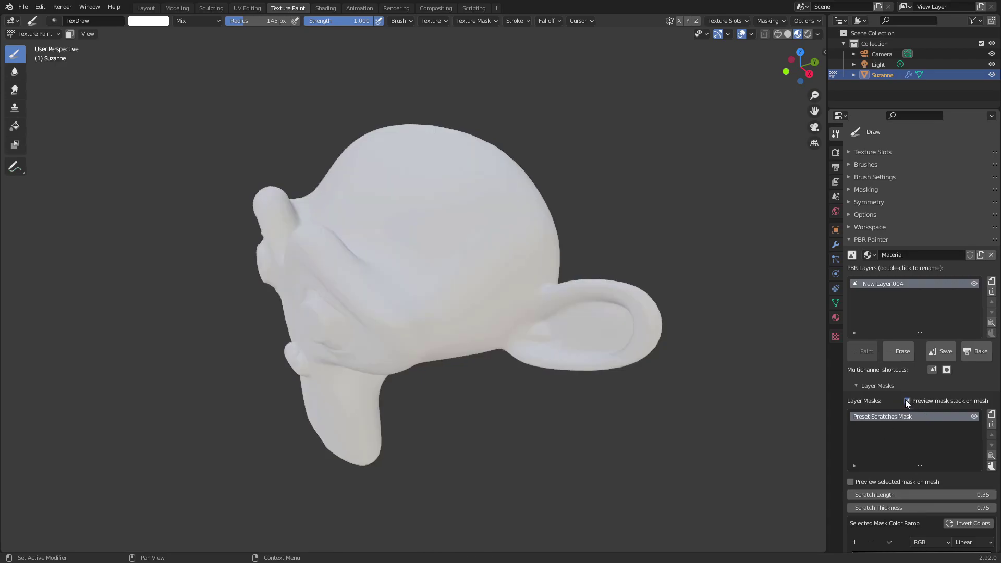
pyautogui.moveTo(514, 243); pyautogui.dragTo(532, 253, button='middle')
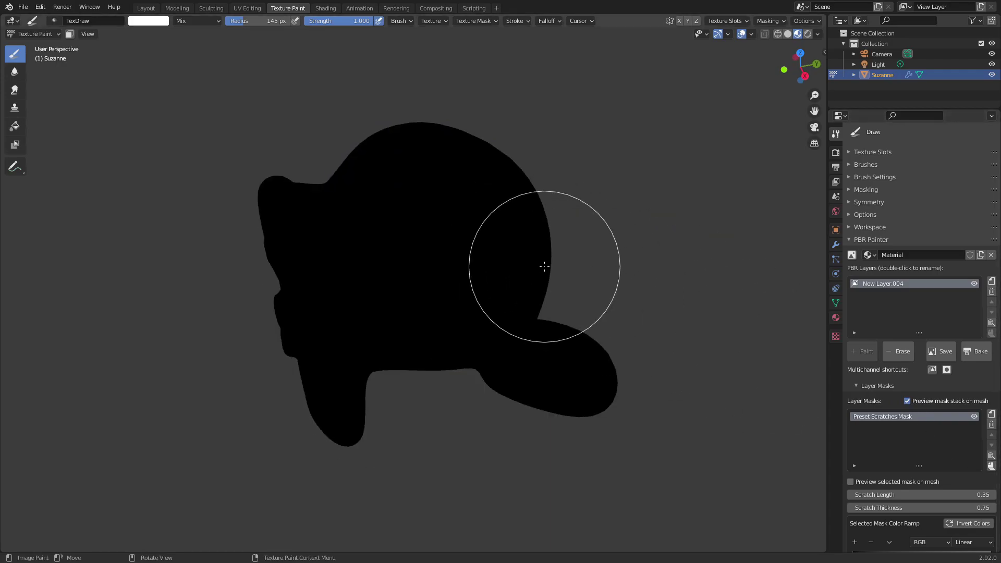
pyautogui.scroll(-9, 916, 456)
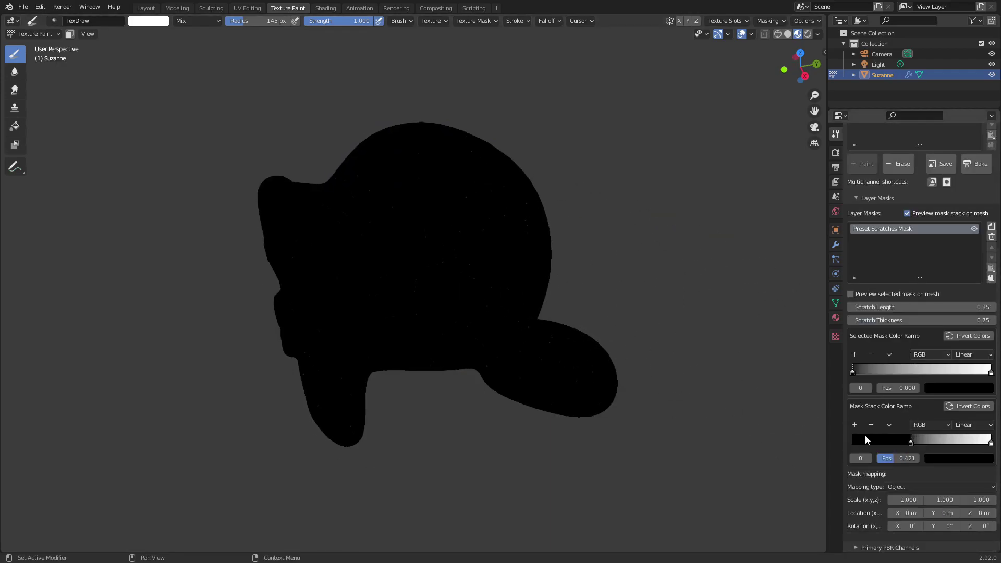
pyautogui.moveTo(573, 375)
pyautogui.mouseDown(button='middle')
pyautogui.moveTo(495, 330)
pyautogui.moveTo(440, 261)
pyautogui.moveTo(517, 293)
pyautogui.moveTo(593, 246)
pyautogui.moveTo(458, 308)
pyautogui.moveTo(469, 299)
pyautogui.moveTo(746, 416)
pyautogui.mouseUp(button='middle')
pyautogui.scroll(-2, 898, 458)
pyautogui.scroll(3, 460, 313)
# Shift the scratch mask along X and push the mask ramp's black stop to position 0
pyautogui.moveTo(903, 476); pyautogui.dragTo(933, 475)
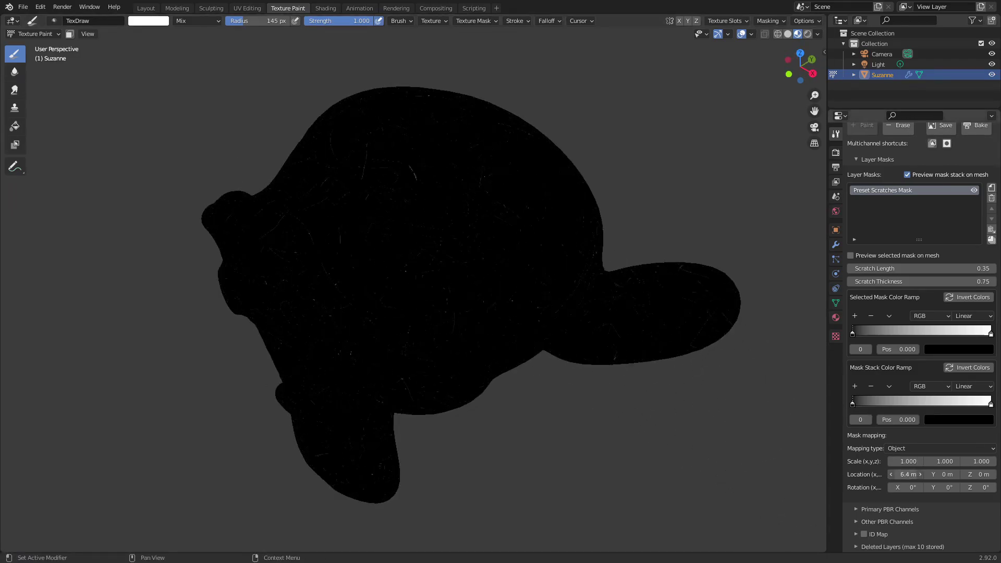
pyautogui.moveTo(428, 271); pyautogui.dragTo(450, 283, button='middle')
pyautogui.scroll(3, 480, 323)
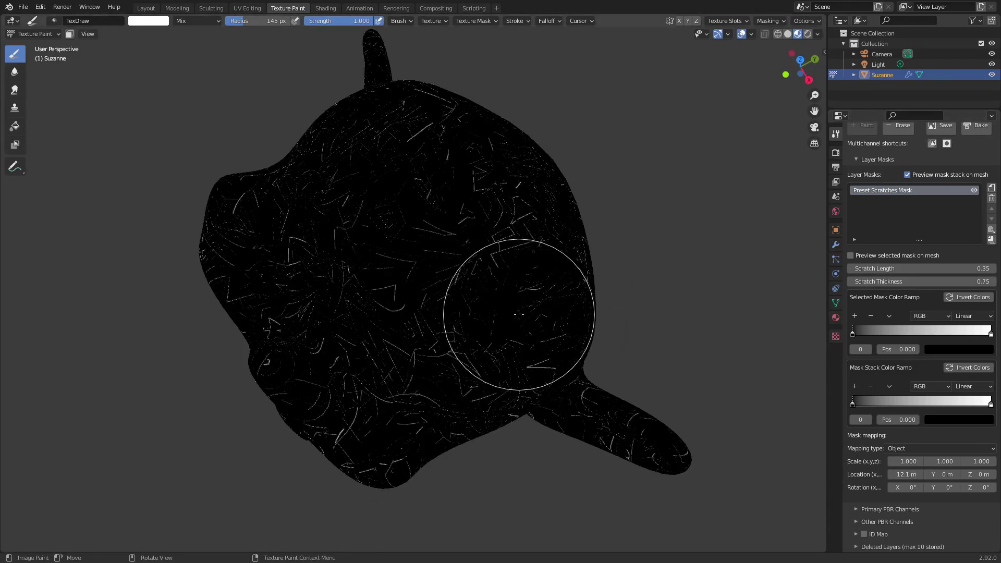
pyautogui.moveTo(877, 328); pyautogui.dragTo(731, 329)
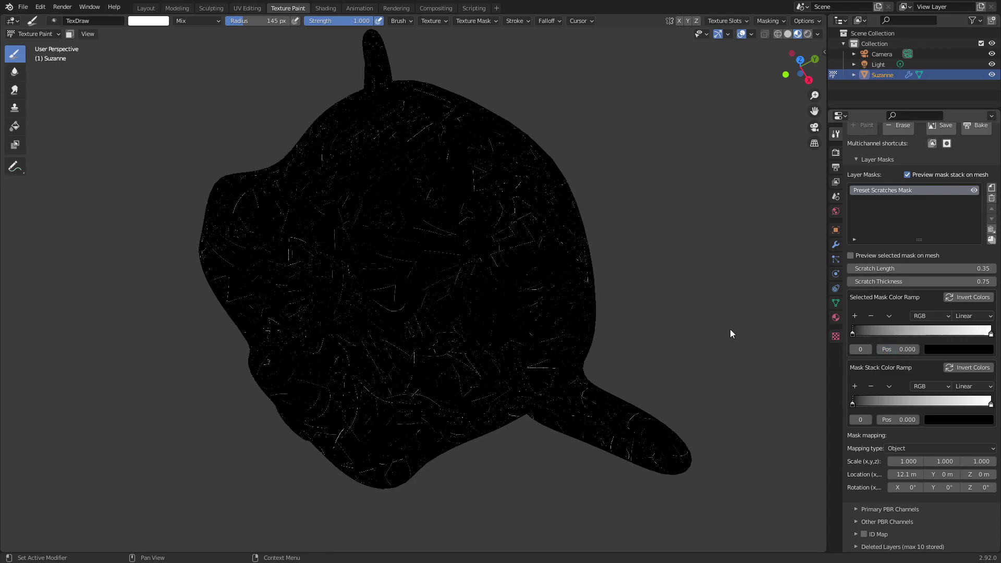
pyautogui.moveTo(459, 313); pyautogui.dragTo(527, 292, button='middle')
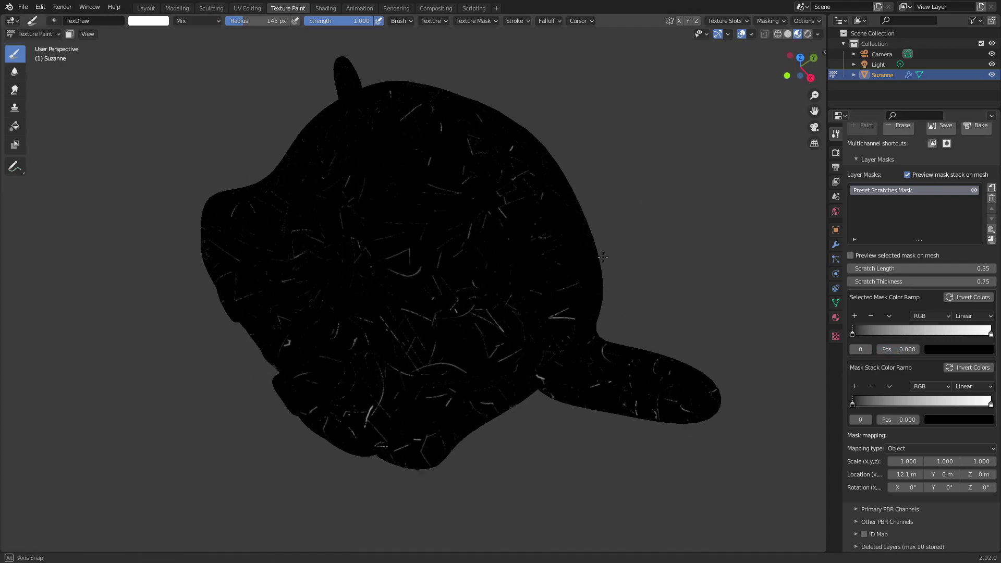
# Set the scratch thickness to 0.35 and the scratch length to 0.50
pyautogui.scroll(4, 584, 271)
pyautogui.moveTo(906, 270); pyautogui.dragTo(970, 268)
pyautogui.scroll(-6, 527, 368)
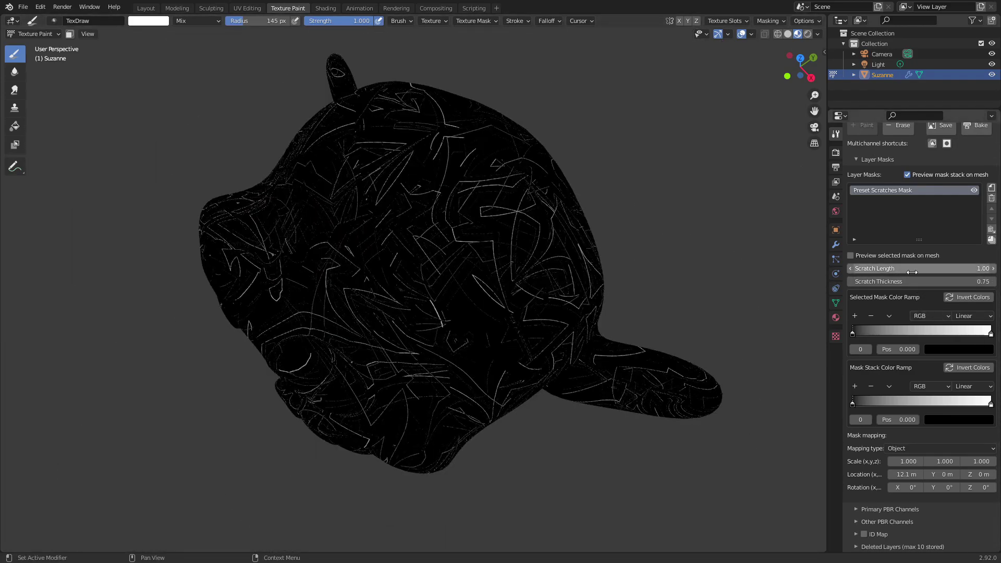
pyautogui.moveTo(905, 282); pyautogui.dragTo(855, 281)
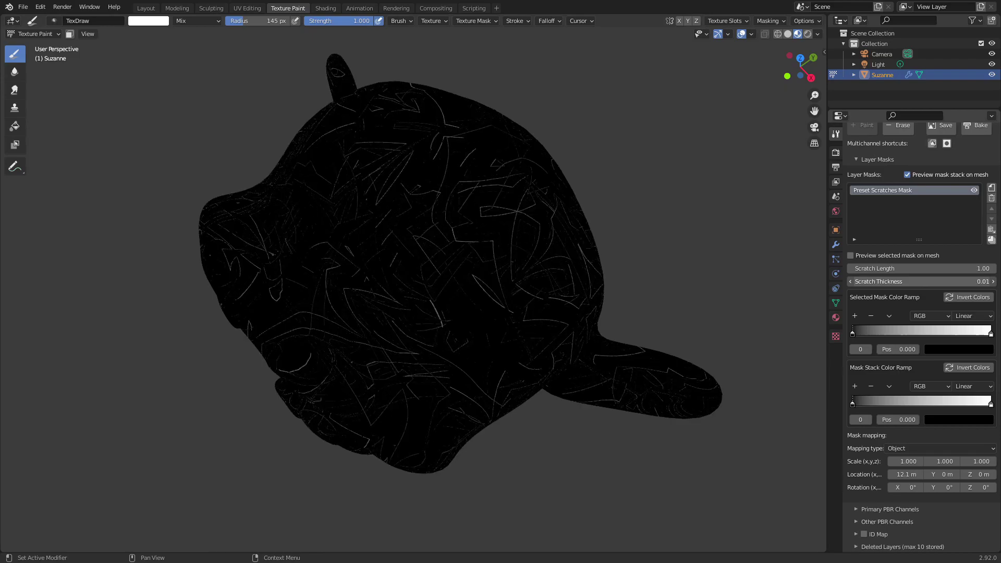
pyautogui.doubleClick(938, 281)
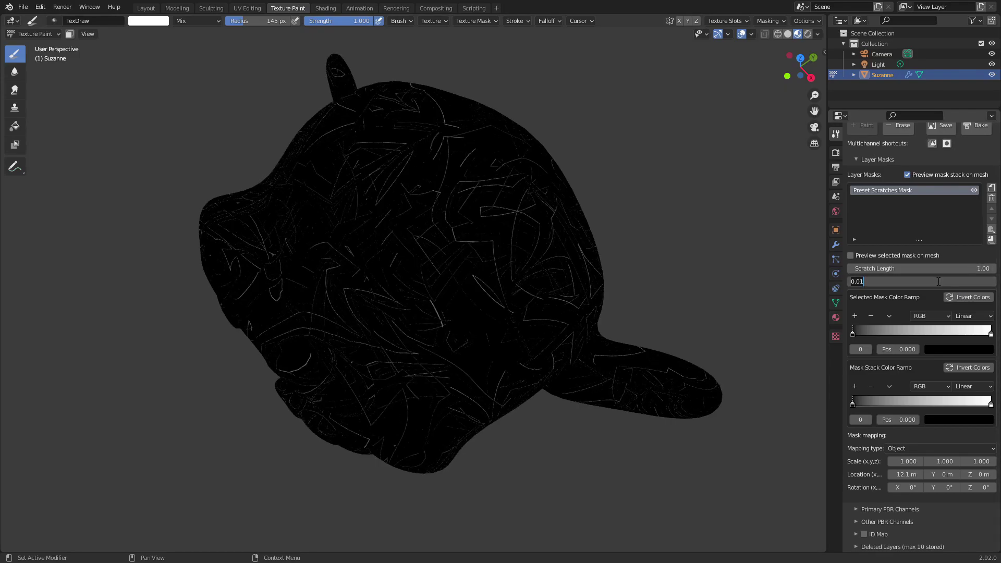
pyautogui.write('0.35')
pyautogui.press('Return')
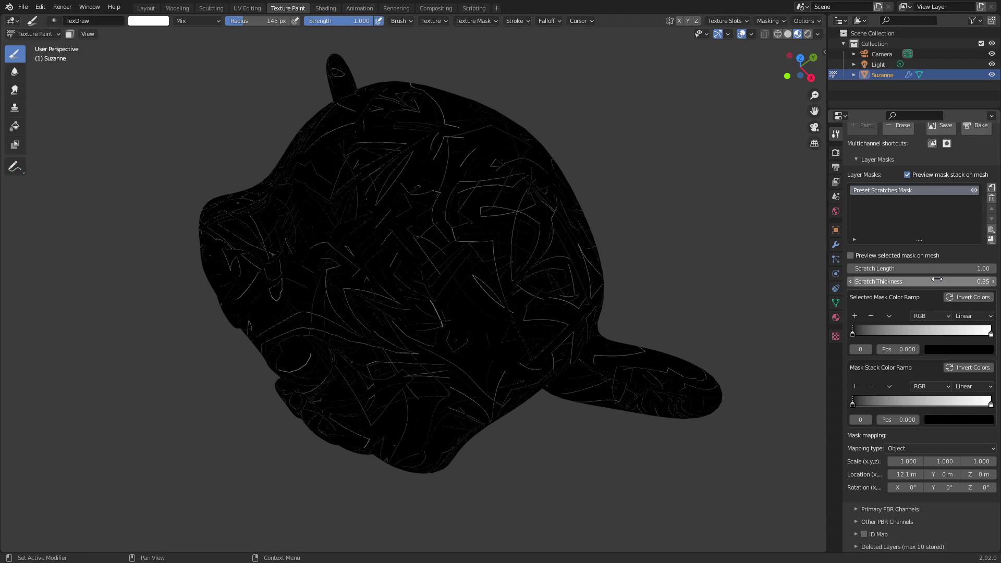
pyautogui.doubleClick(933, 268)
pyautogui.write('0.5')
pyautogui.press('Return')
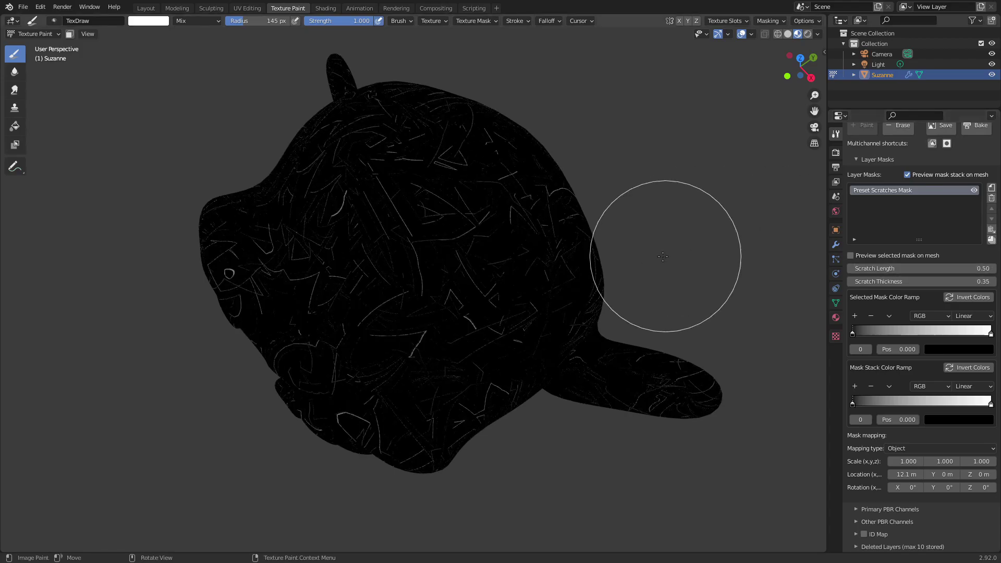
# Orbit around Suzanne, turn off the mask preview, and collapse the Layer Masks section
pyautogui.moveTo(666, 255); pyautogui.dragTo(611, 277, button='middle')
pyautogui.moveTo(385, 221); pyautogui.dragTo(469, 237, button='middle')
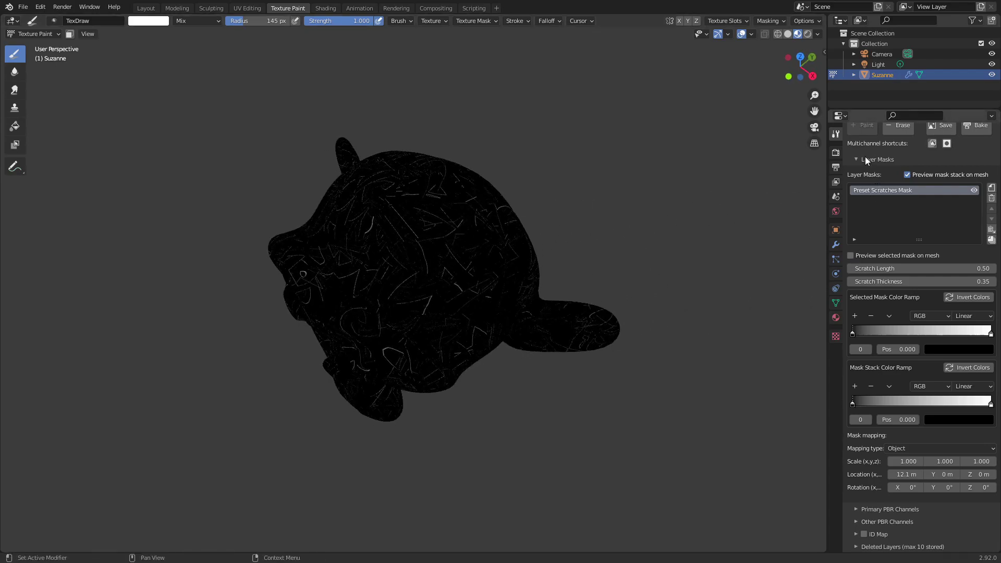
pyautogui.click(907, 174)
pyautogui.click(880, 161)
pyautogui.moveTo(639, 205)
pyautogui.mouseDown(button='middle')
pyautogui.moveTo(489, 239)
pyautogui.moveTo(494, 256)
pyautogui.moveTo(476, 236)
pyautogui.moveTo(502, 313)
pyautogui.moveTo(476, 245)
pyautogui.moveTo(521, 281)
pyautogui.moveTo(510, 313)
pyautogui.mouseUp(button='middle')
pyautogui.scroll(3, 509, 257)
pyautogui.scroll(3, 485, 313)
pyautogui.scroll(-5, 475, 243)
# Re-enable the mask stack preview and duplicate the scratch mask
pyautogui.click(876, 386)
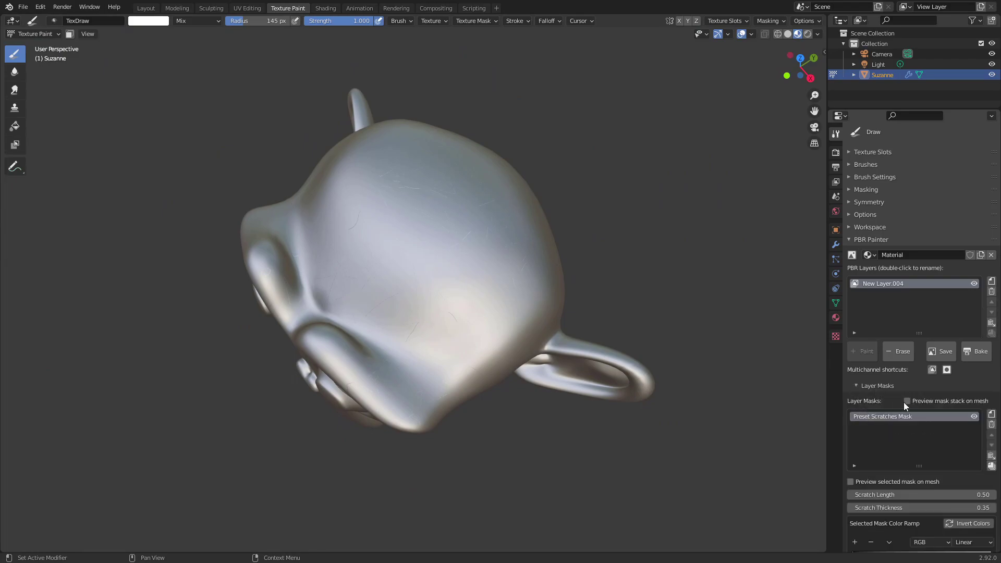
pyautogui.click(907, 401)
pyautogui.moveTo(481, 327); pyautogui.dragTo(500, 291, button='middle')
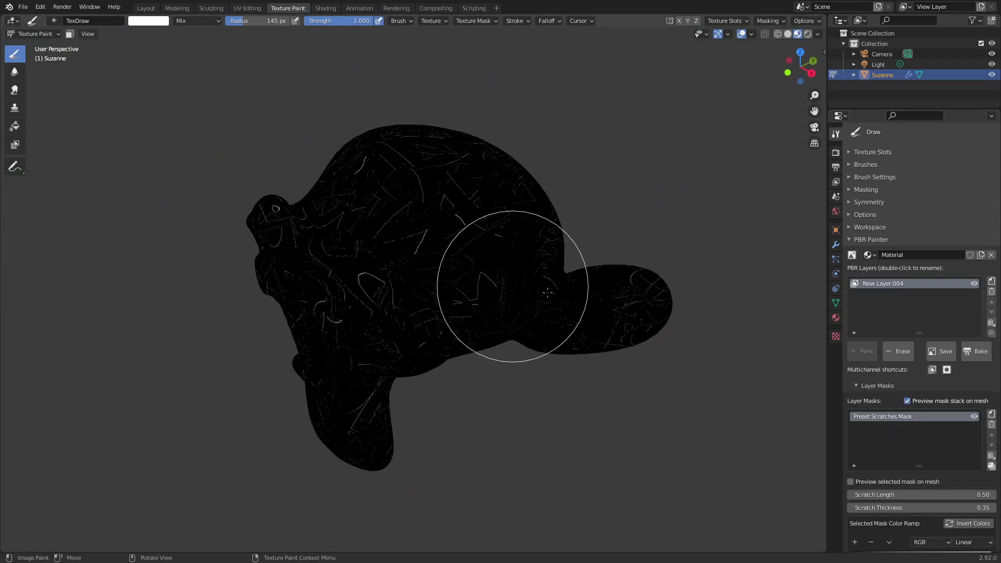
pyautogui.click(993, 455)
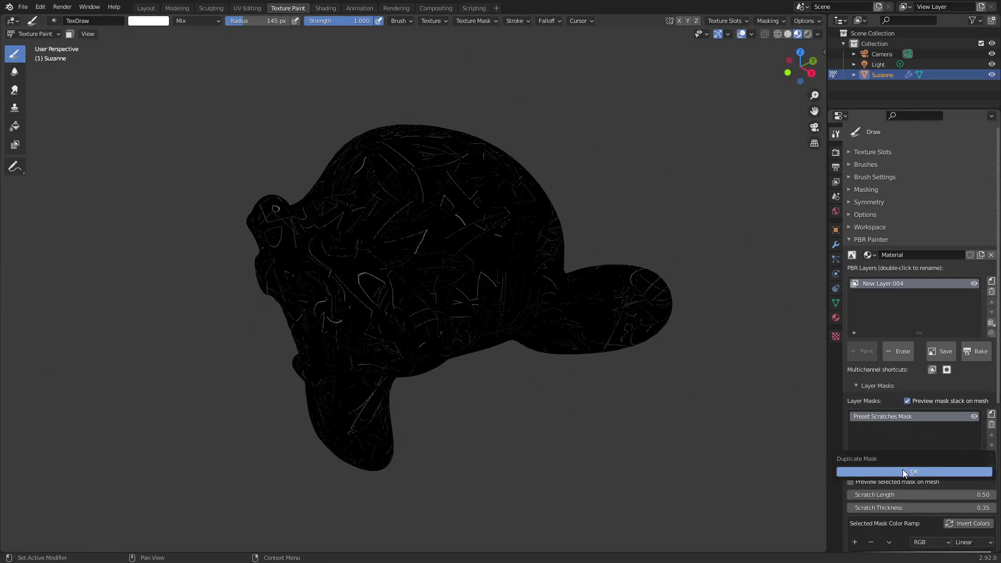
pyautogui.click(902, 469)
# Set the duplicate mask's scratch length to 0.80 and try a mapping X scale of 13.3
pyautogui.scroll(-8, 923, 483)
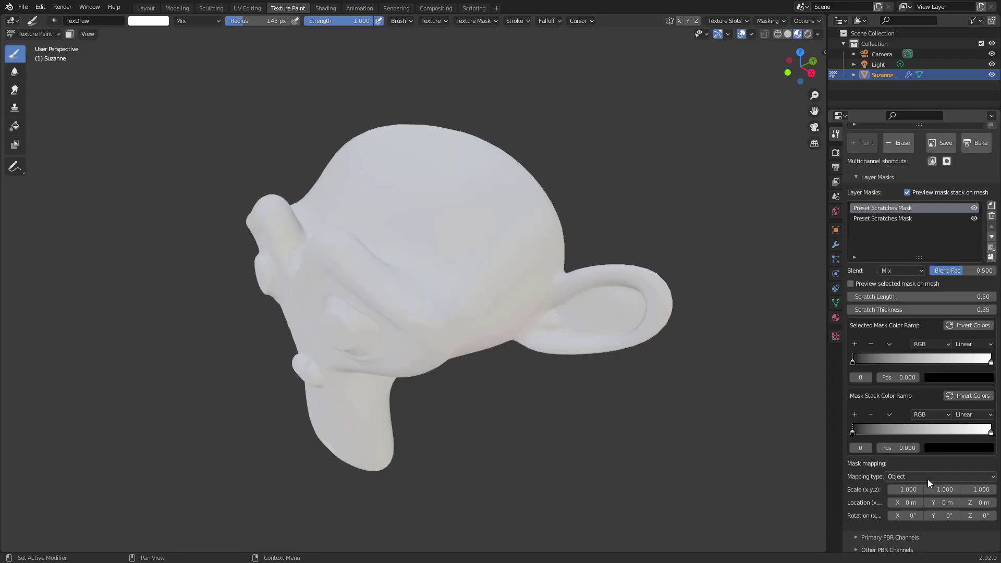
pyautogui.click(943, 299)
pyautogui.write('.8')
pyautogui.press('Return')
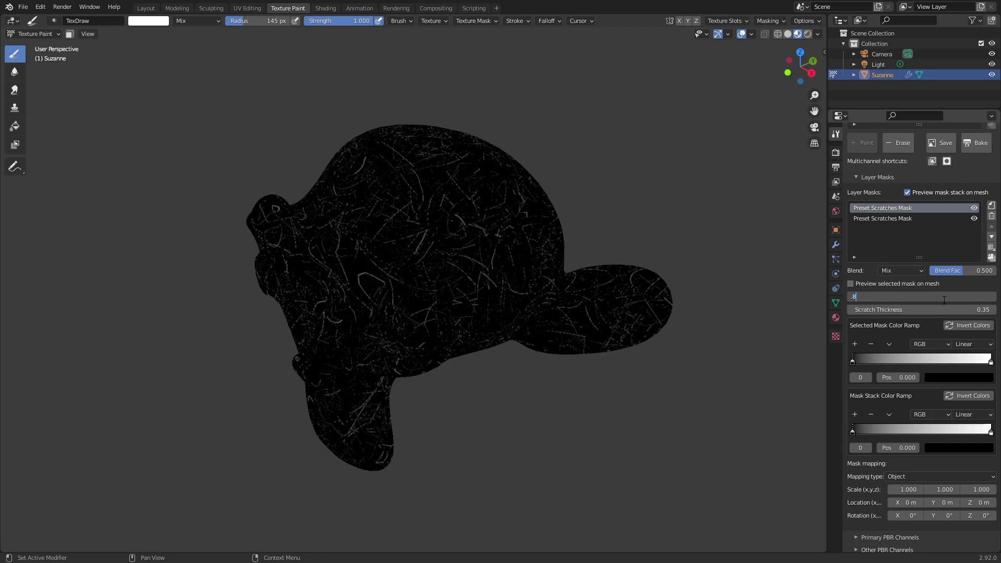
pyautogui.click(907, 489)
pyautogui.write('13.3')
pyautogui.press('Return')
pyautogui.scroll(8, 462, 301)
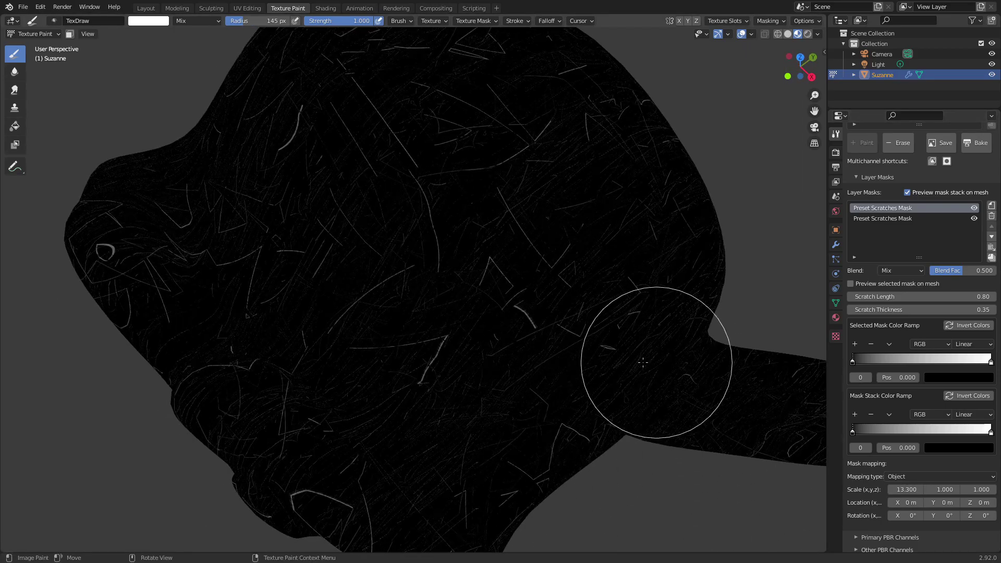
pyautogui.click(912, 489)
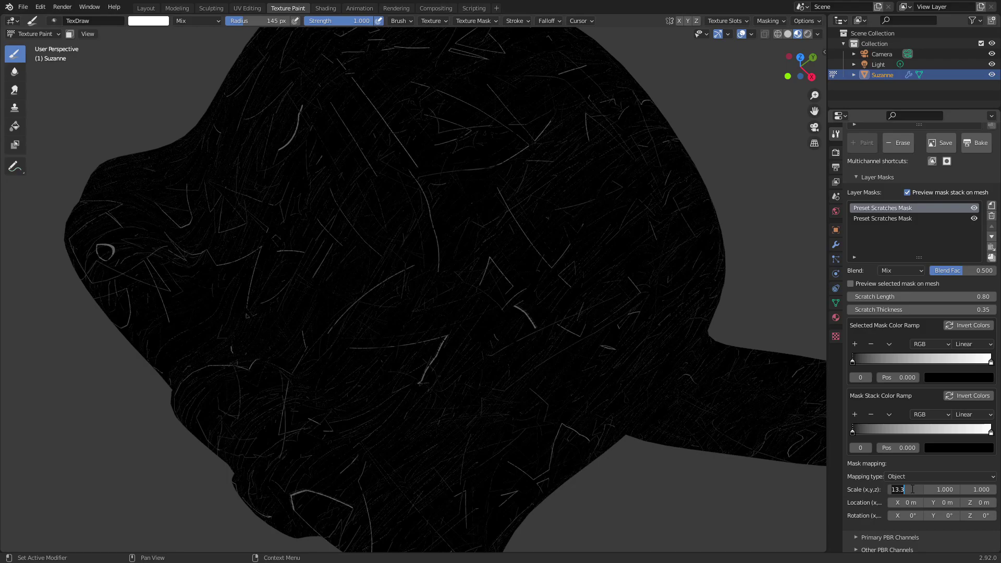
pyautogui.press('Return')
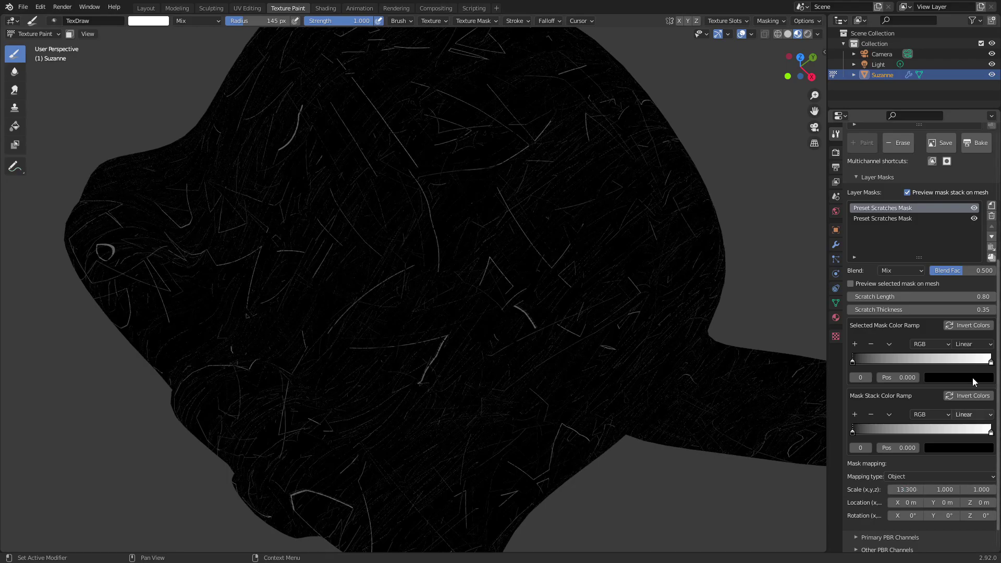
# Preview only the selected mask and orbit around Suzanne to inspect the scratches
pyautogui.click(853, 284)
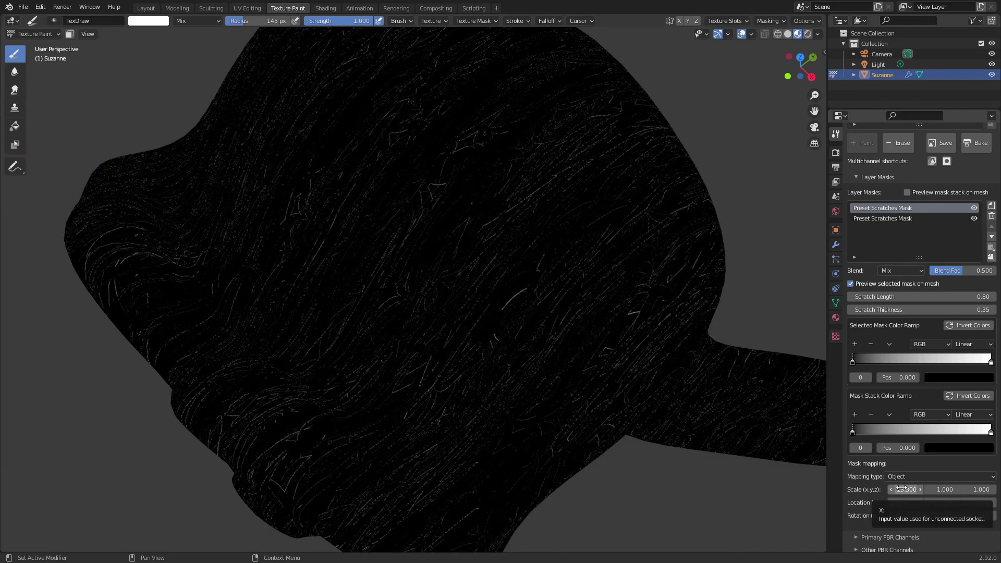
pyautogui.scroll(-5, 500, 234)
pyautogui.moveTo(487, 183); pyautogui.dragTo(536, 309, button='middle')
pyautogui.scroll(5, 517, 295)
pyautogui.moveTo(500, 280); pyautogui.dragTo(514, 196, button='middle')
pyautogui.scroll(-3, 431, 324)
pyautogui.moveTo(432, 324); pyautogui.dragTo(600, 292, button='middle')
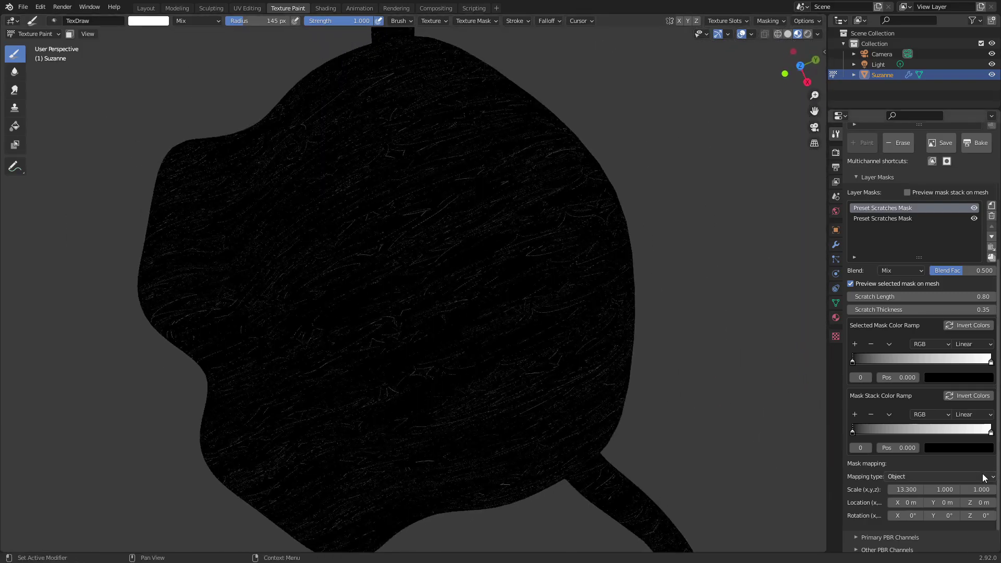
# Keep object mapping, reset the mask X scale to 1, and set Blend Fac to 0
pyautogui.click(898, 476)
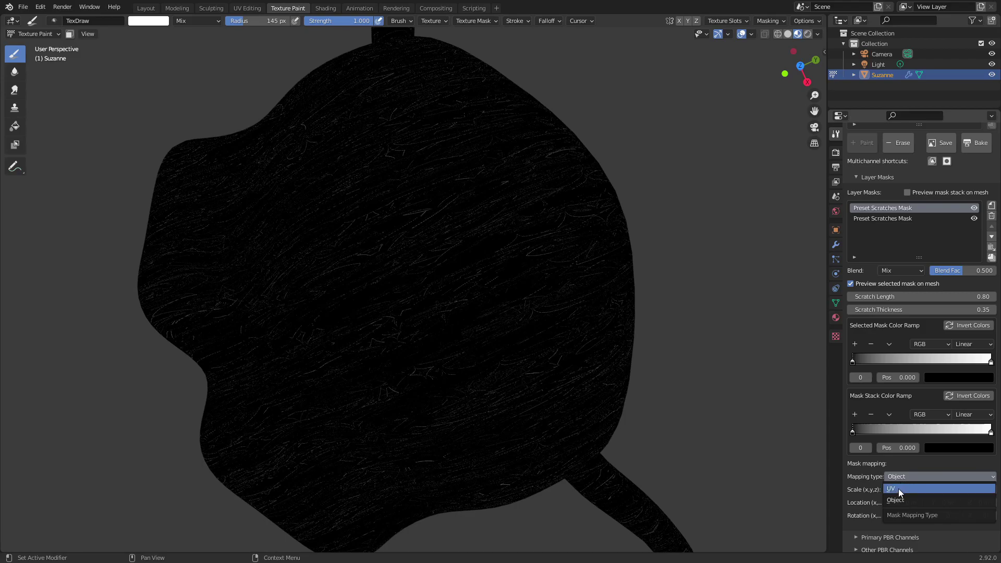
pyautogui.click(906, 479)
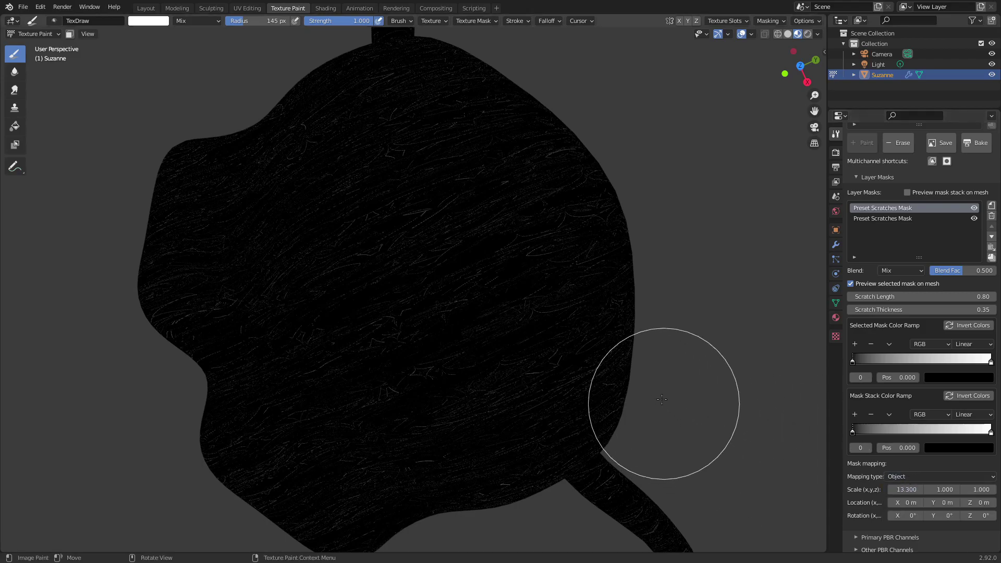
pyautogui.moveTo(549, 373); pyautogui.dragTo(597, 328, button='middle')
pyautogui.scroll(-5, 597, 329)
pyautogui.click(905, 490)
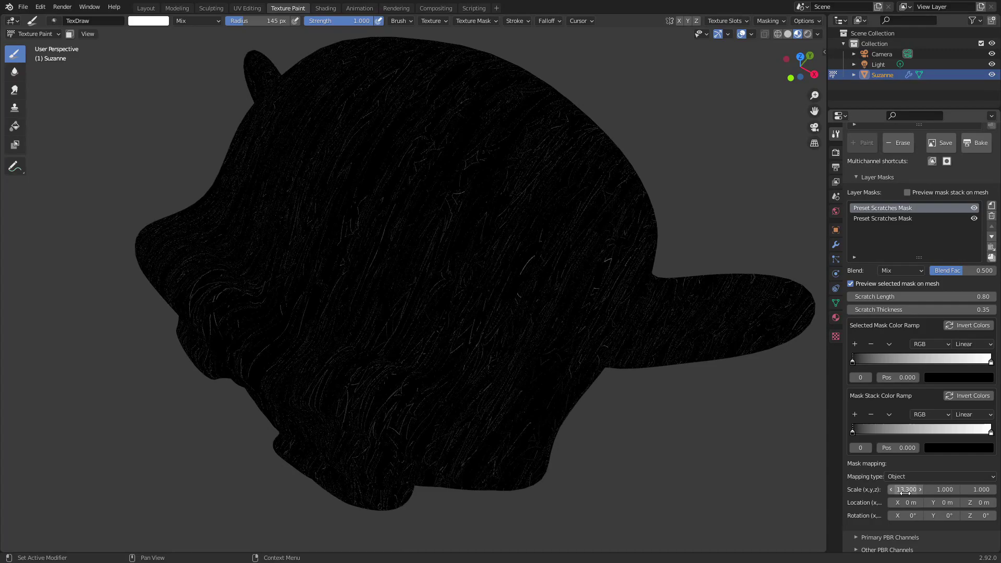
pyautogui.write('1')
pyautogui.press('Return')
pyautogui.moveTo(547, 264); pyautogui.dragTo(596, 250, button='middle')
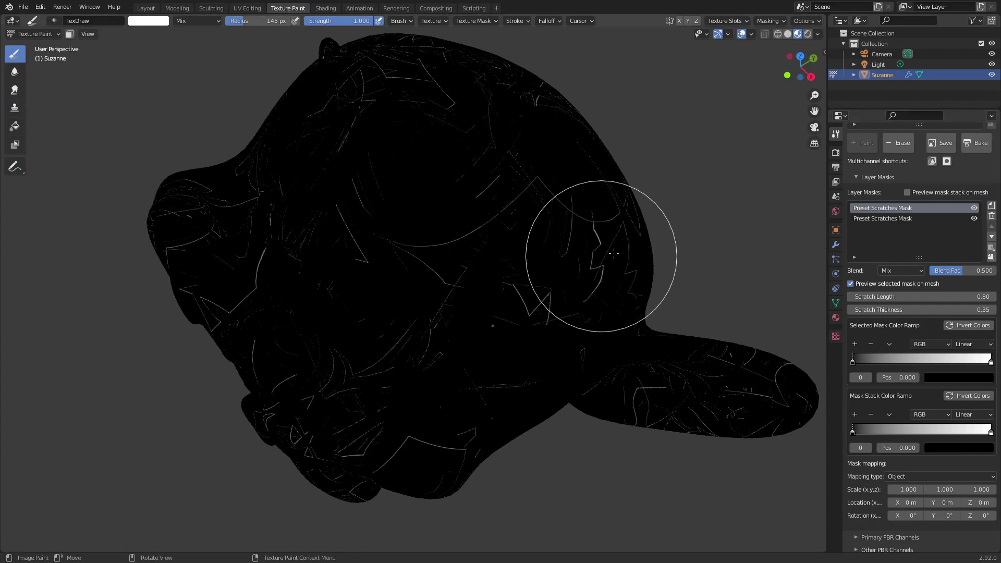
pyautogui.moveTo(950, 273); pyautogui.dragTo(971, 272)
# Preview the full mask stack on Suzanne and bring up Merge Visible Masks at 4096 × 4096
pyautogui.click(907, 193)
pyautogui.moveTo(547, 301); pyautogui.dragTo(759, 264, button='middle')
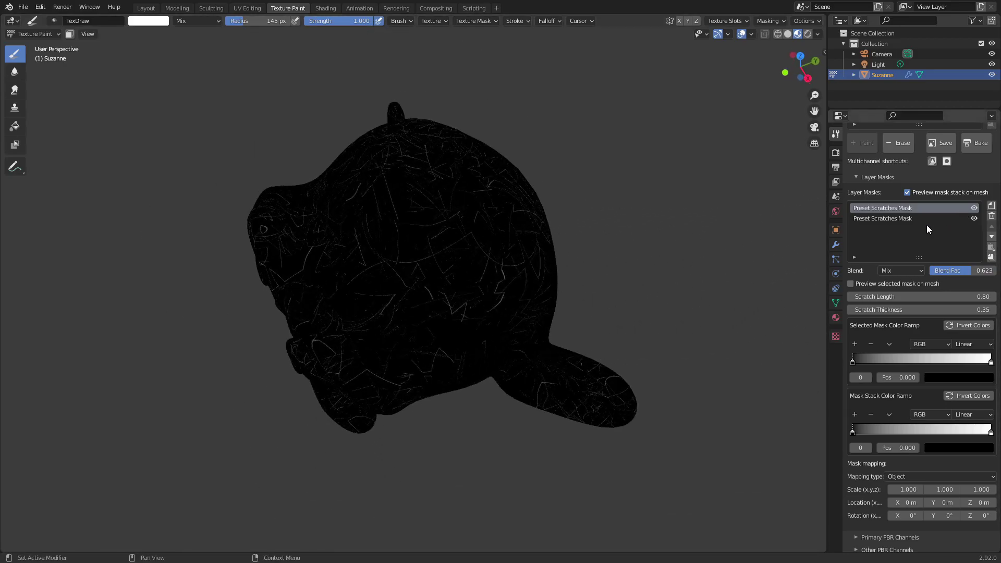
pyautogui.moveTo(558, 334)
pyautogui.mouseDown(button='middle')
pyautogui.moveTo(496, 215)
pyautogui.moveTo(514, 245)
pyautogui.mouseUp(button='middle')
pyautogui.scroll(3, 496, 215)
pyautogui.scroll(-1, 514, 246)
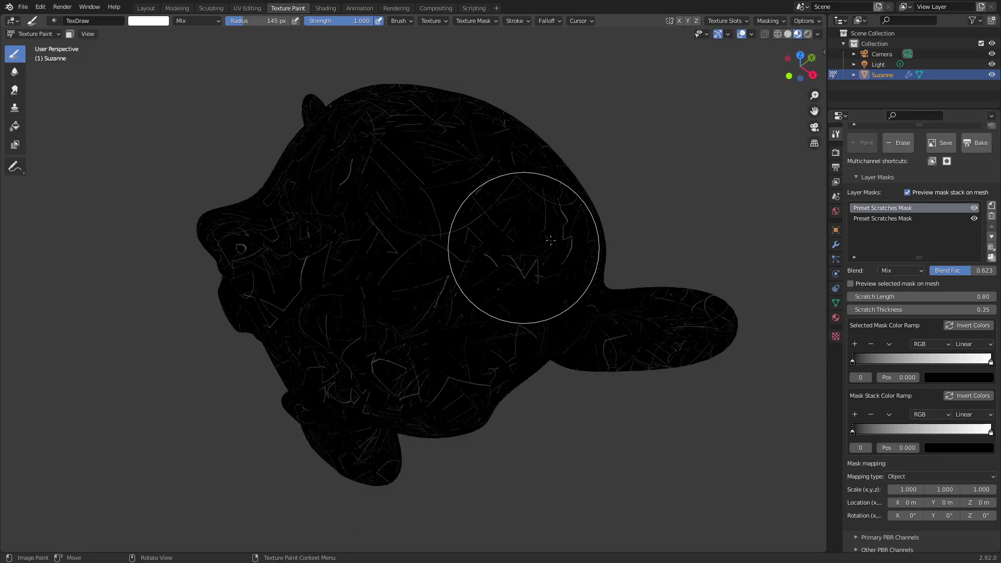
pyautogui.click(992, 258)
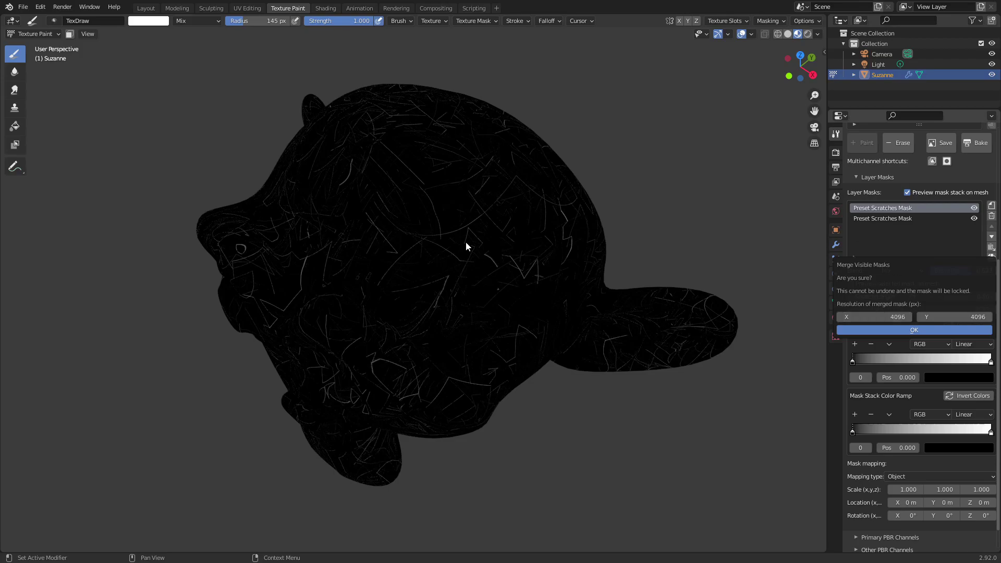
# Confirm the Merge Visible Masks dialog and orbit to view the result
pyautogui.click(907, 192)
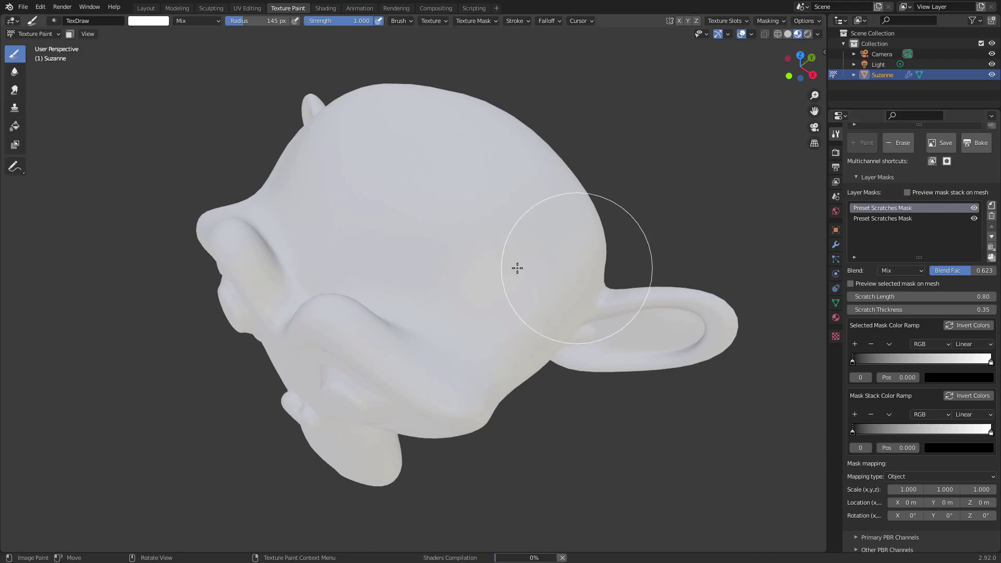
pyautogui.moveTo(566, 329); pyautogui.dragTo(493, 333, button='middle')
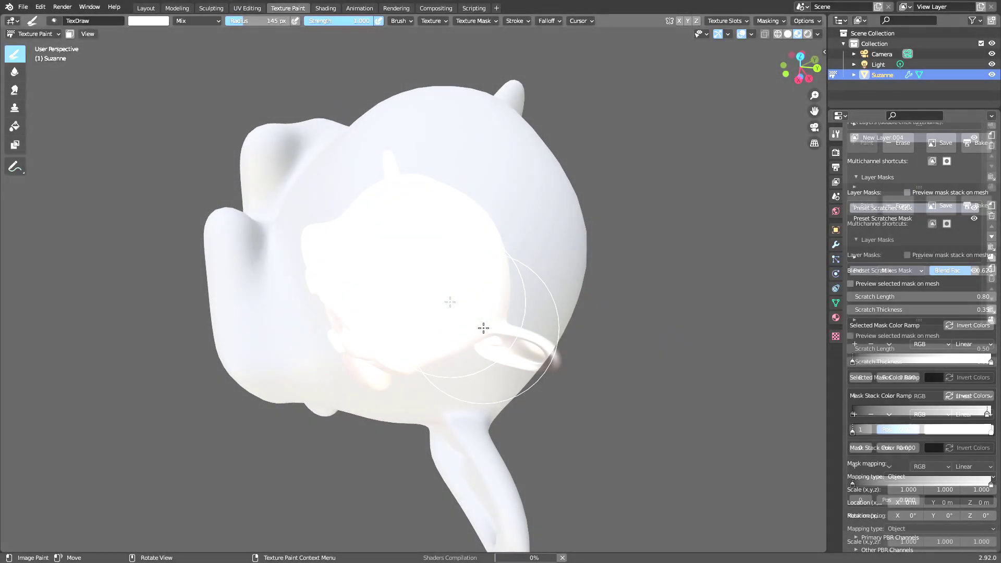